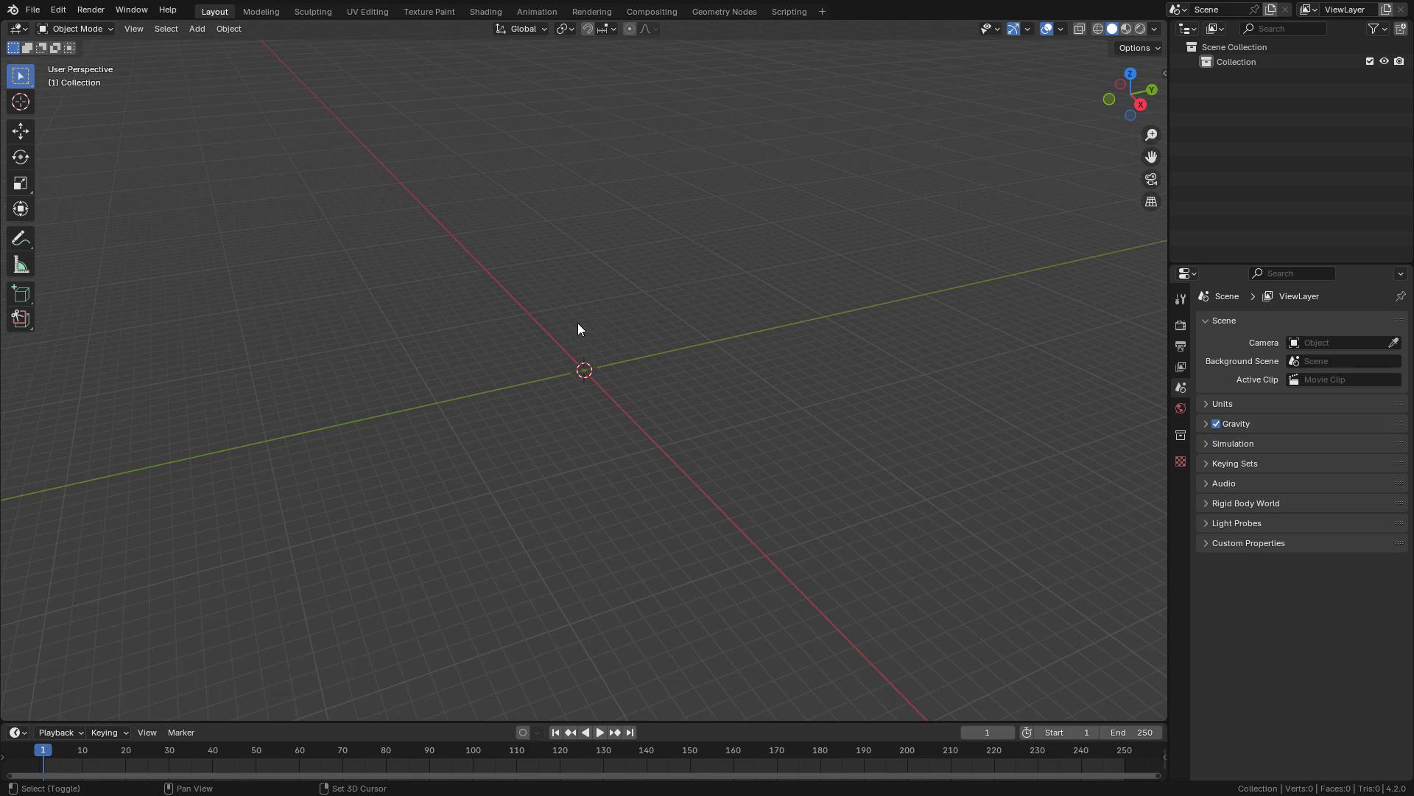
Add a TXA Landscape mesh to the scene and open its creation settings.
key(shift+a)
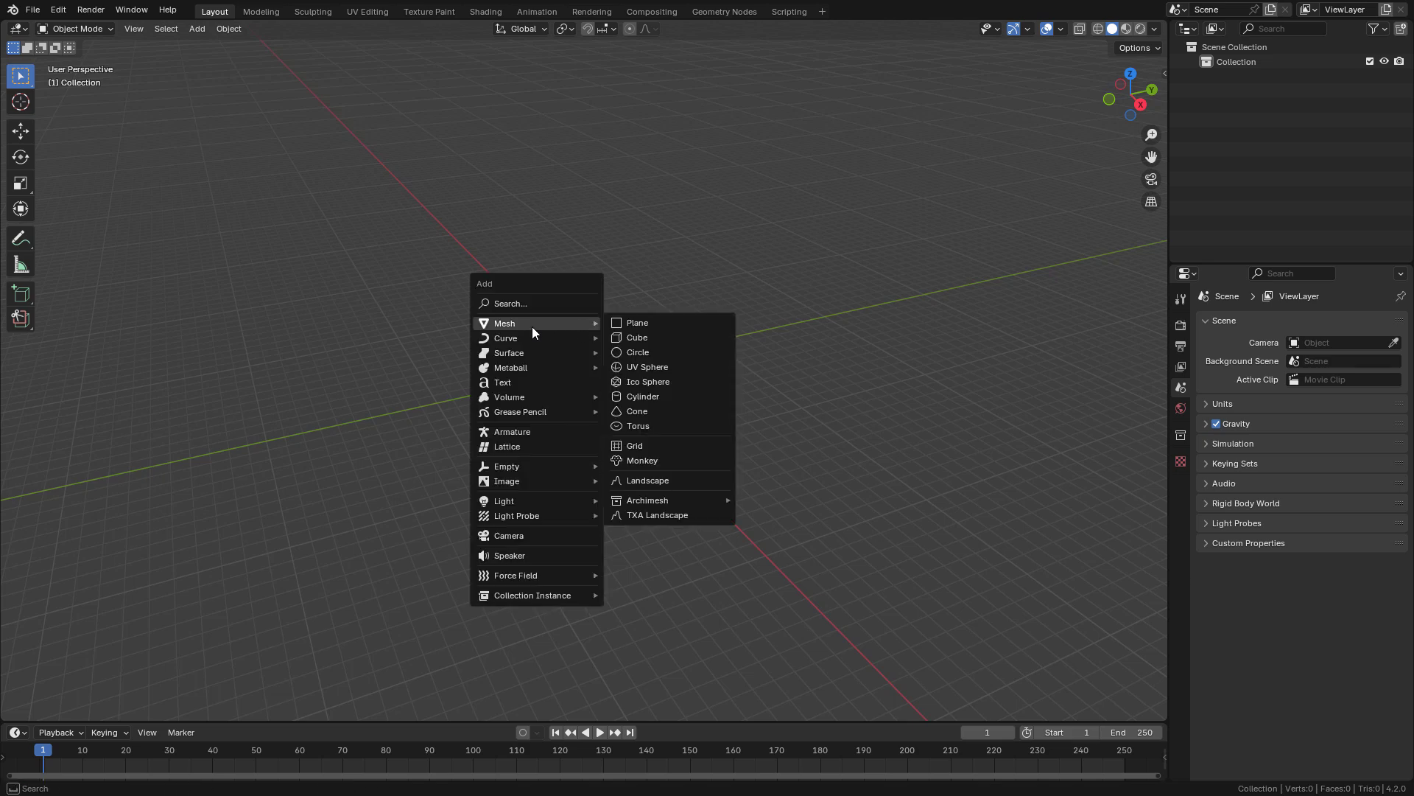
click(703, 515)
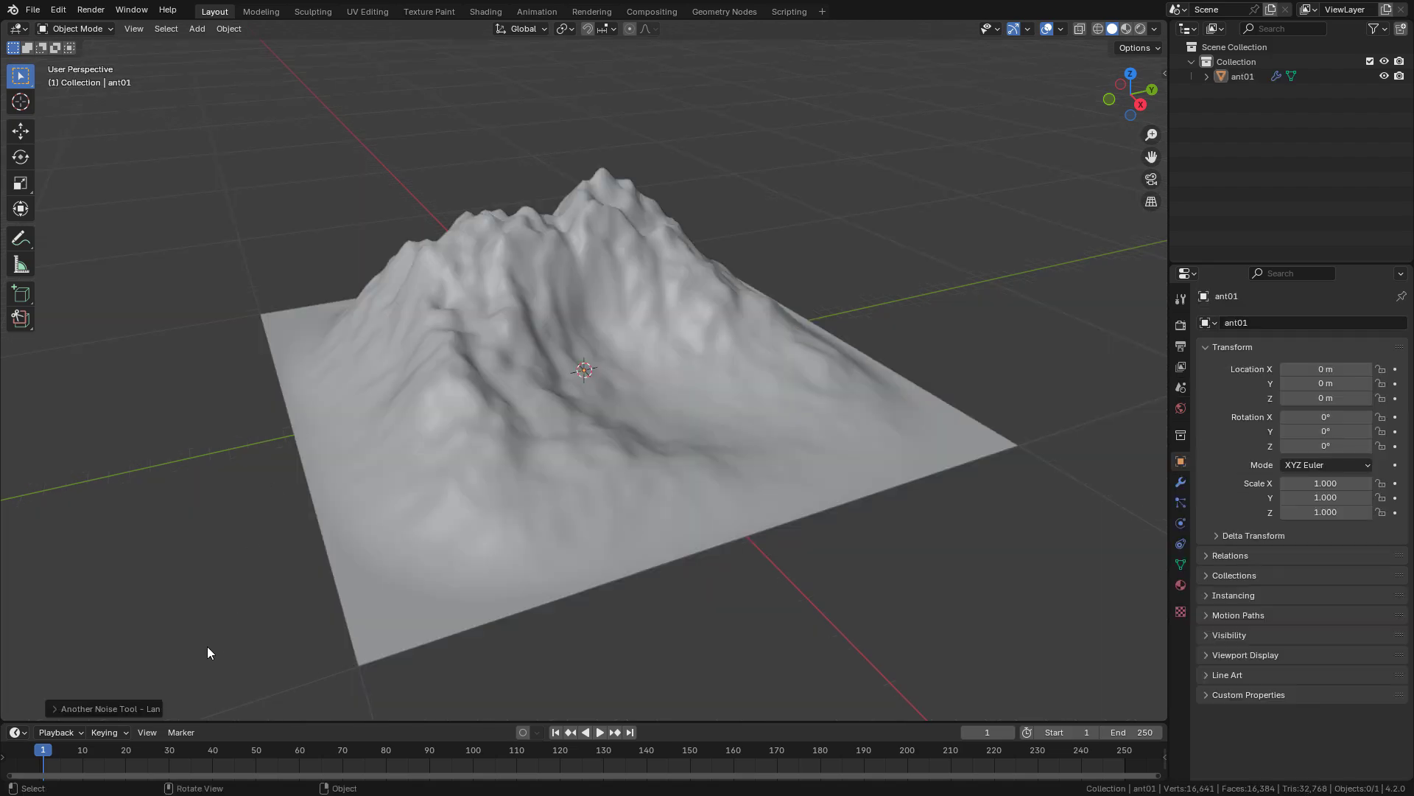
click(110, 708)
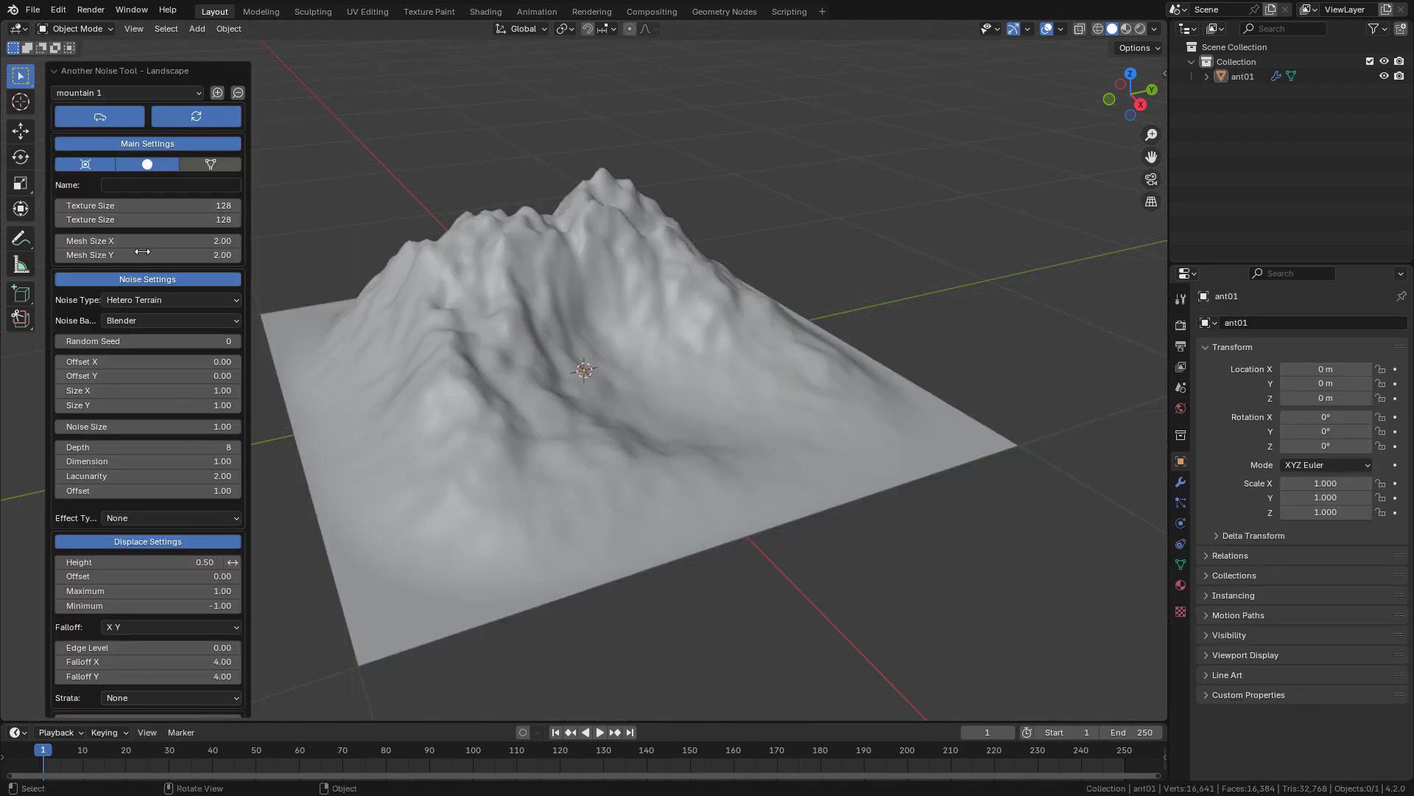
Try the lakes 1 preset on the landscape.
click(133, 92)
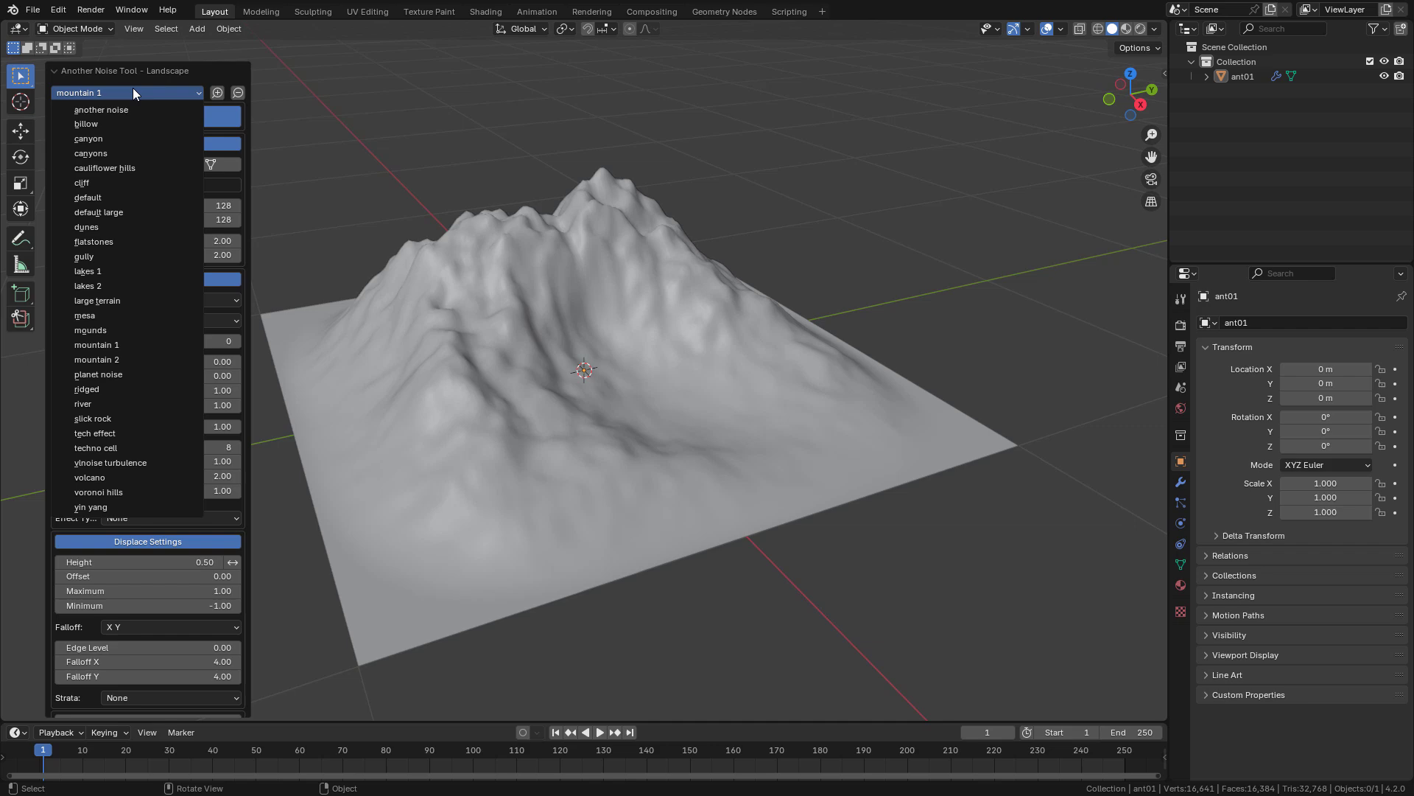
click(118, 96)
click(127, 93)
click(122, 287)
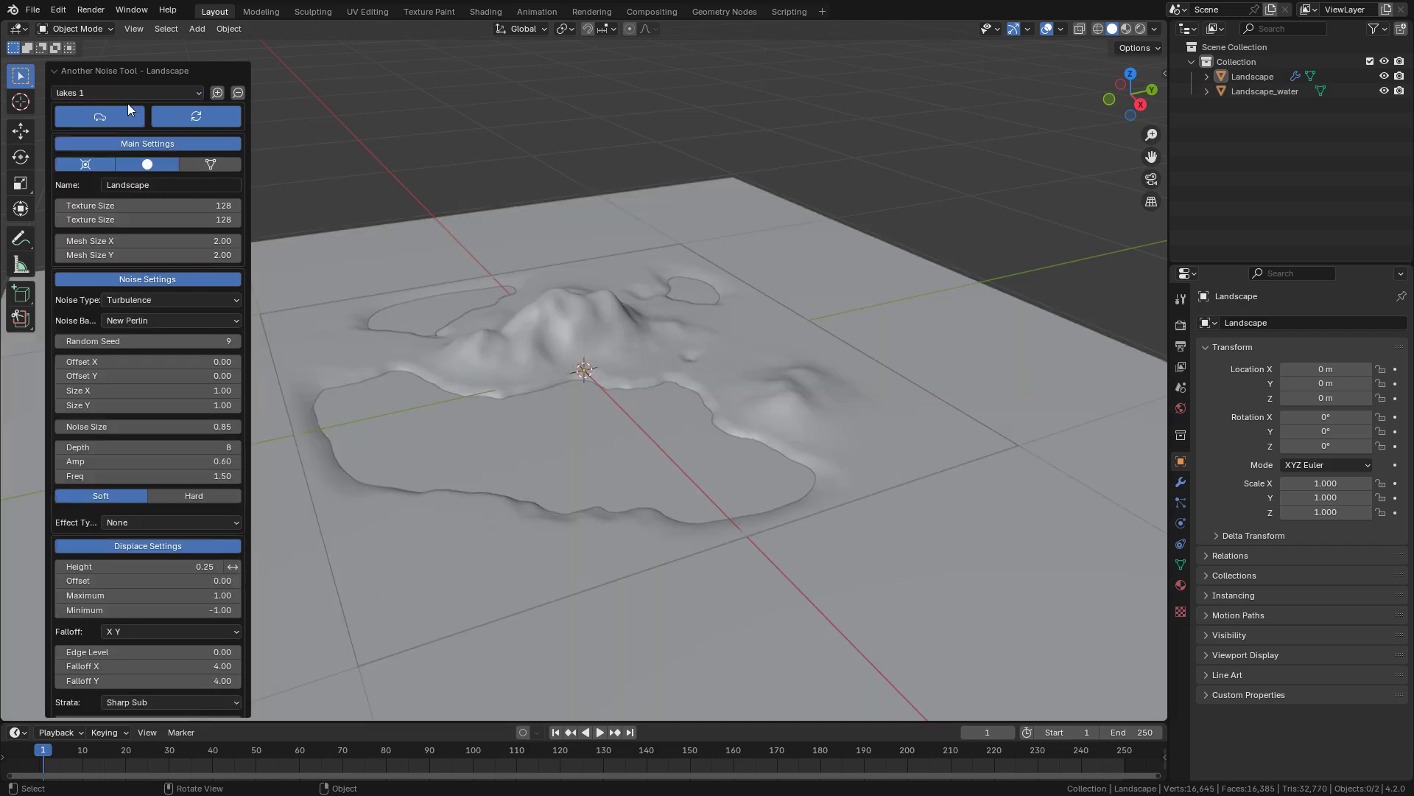
Load the mountain 1 preset and set the landscape's Mesh Size X to 4.
click(126, 93)
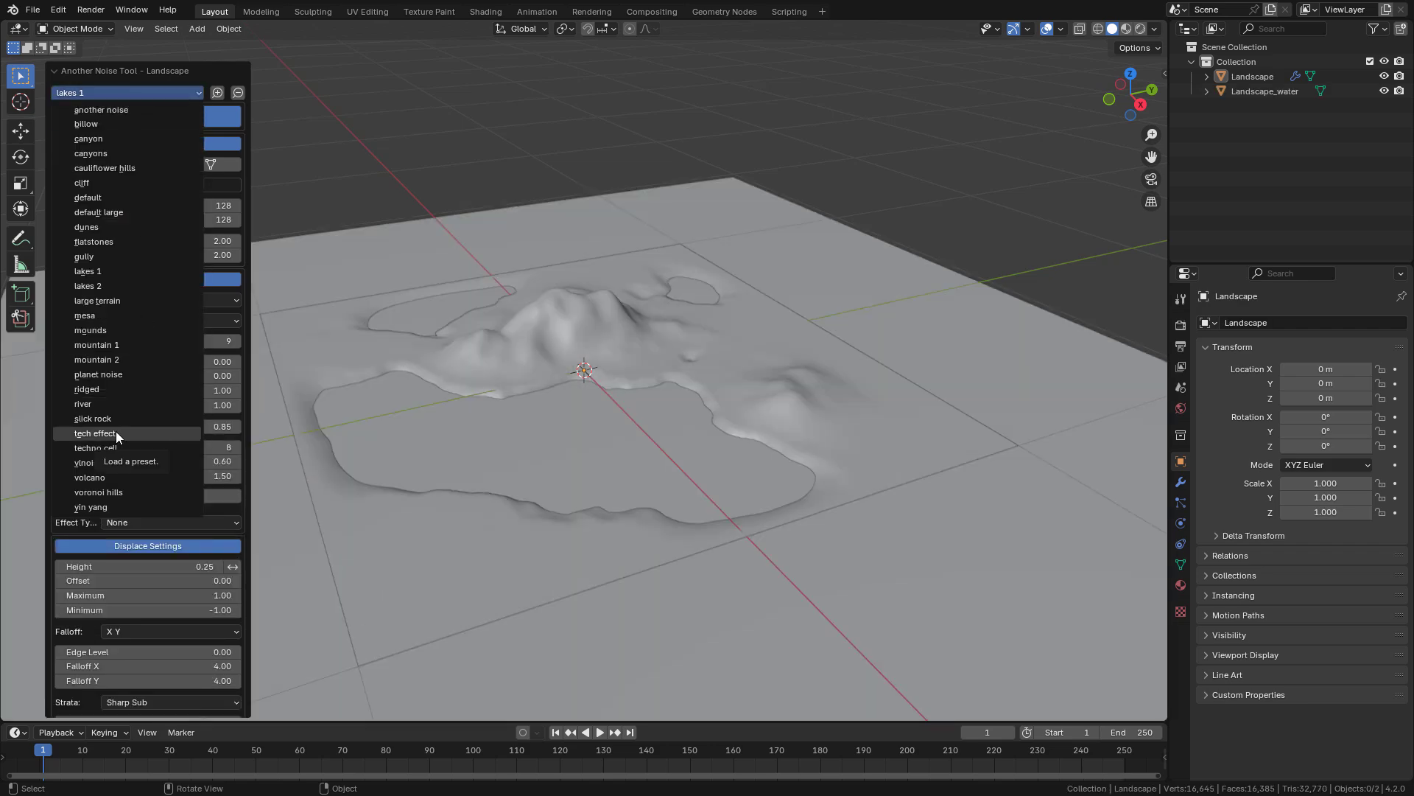
click(124, 344)
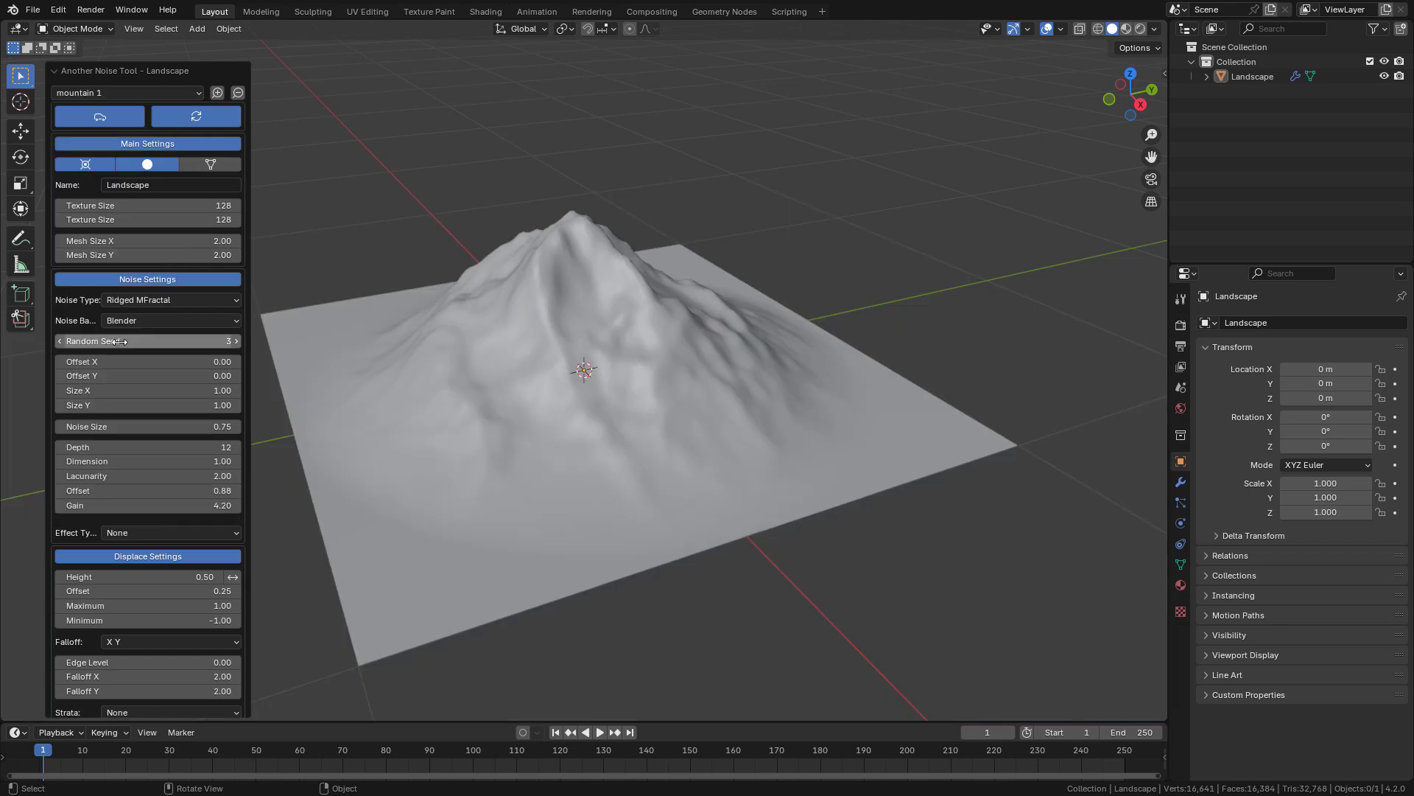
click(172, 243)
text(4)
key(Return)
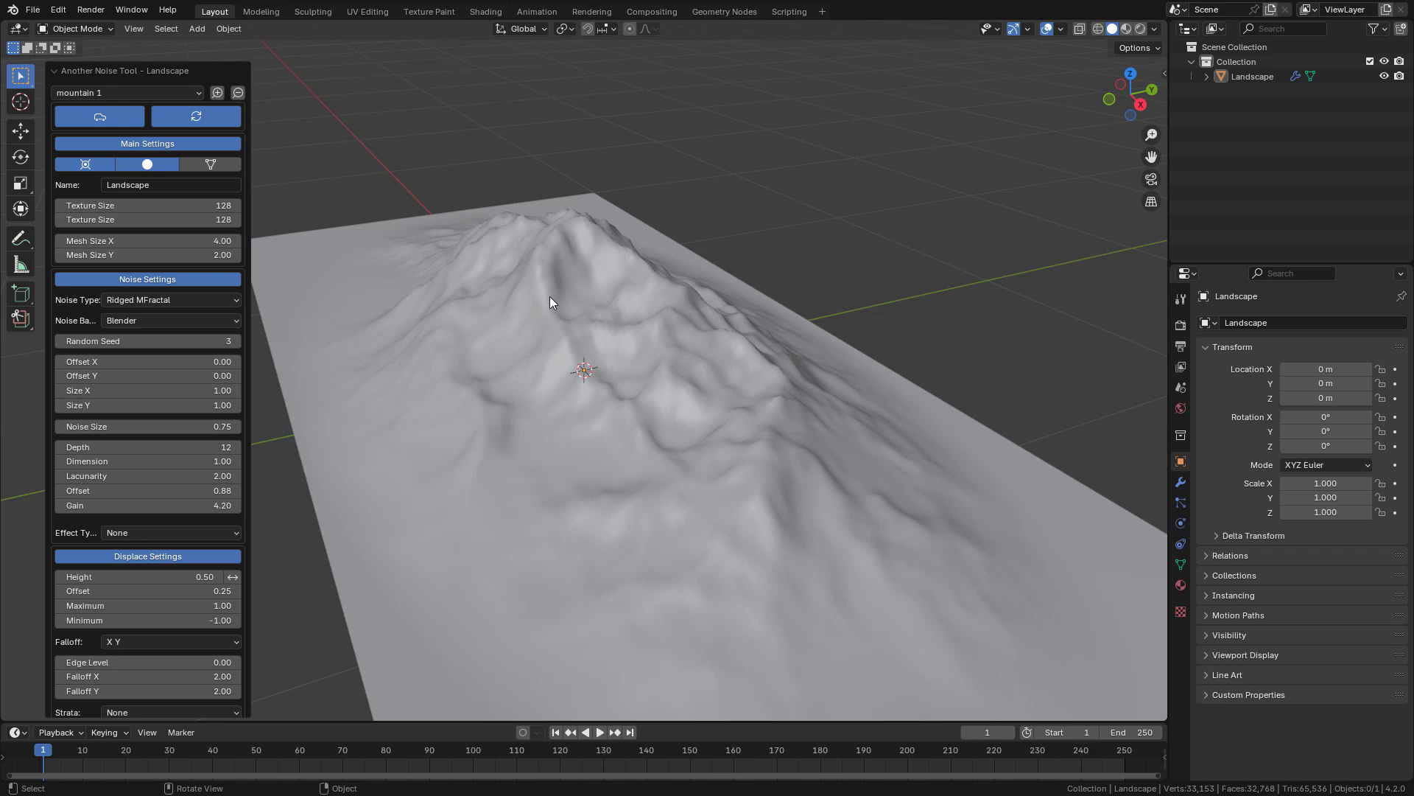
Set the landscape's Random Seed to 7.
middle_drag(552, 300, 726, 322)
click(236, 341)
click(237, 341)
click(236, 341)
click(236, 341)
Try other Noise Size and Height values on the landscape.
drag(181, 429, 1286, 436)
mouse_move(199, 577)
mouse_down()
mouse_move(1223, 588)
mouse_move(205, 575)
mouse_up()
middle_drag(628, 343, 621, 369)
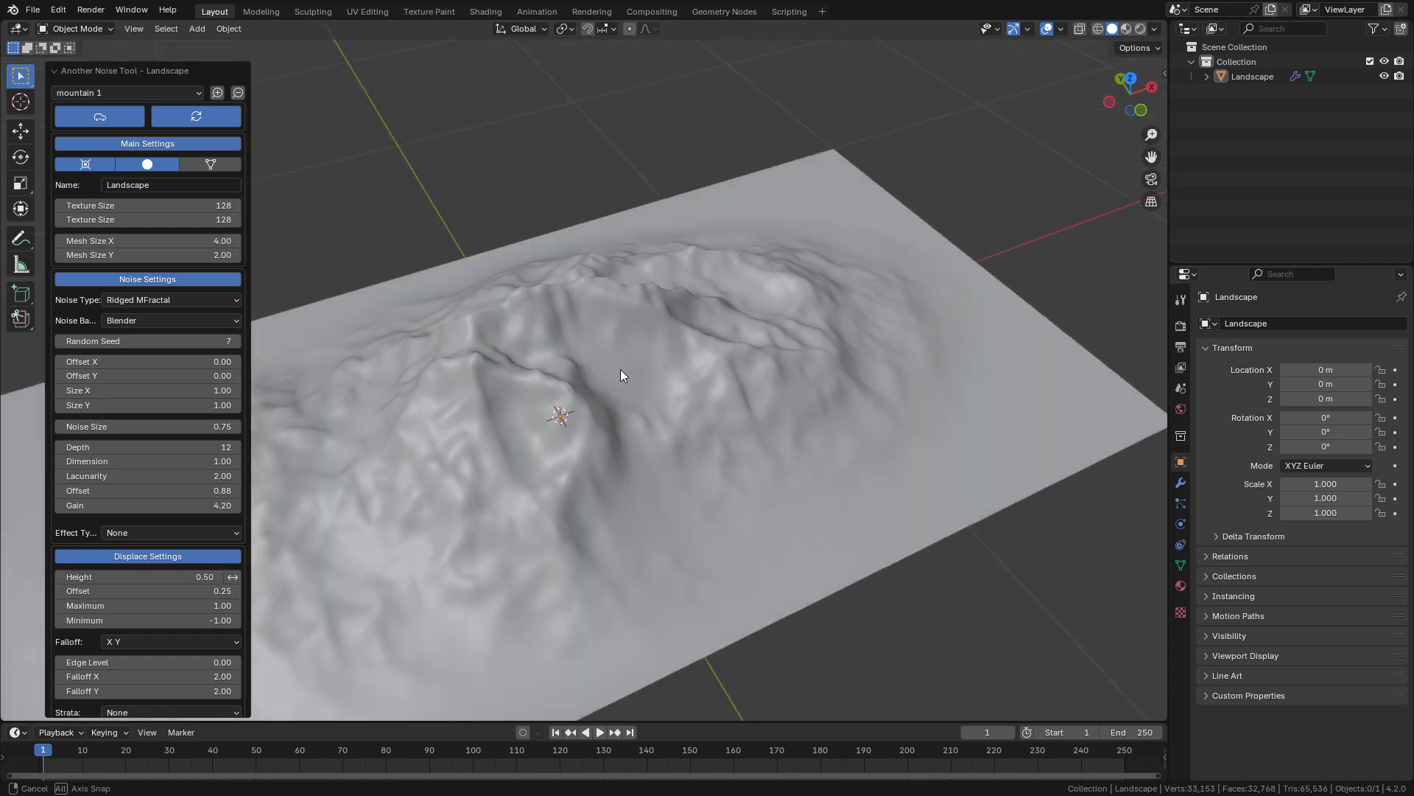
Try the Crackle, Lunar and Tech effect types on the terrain, and return the effect type to None.
click(201, 532)
click(208, 580)
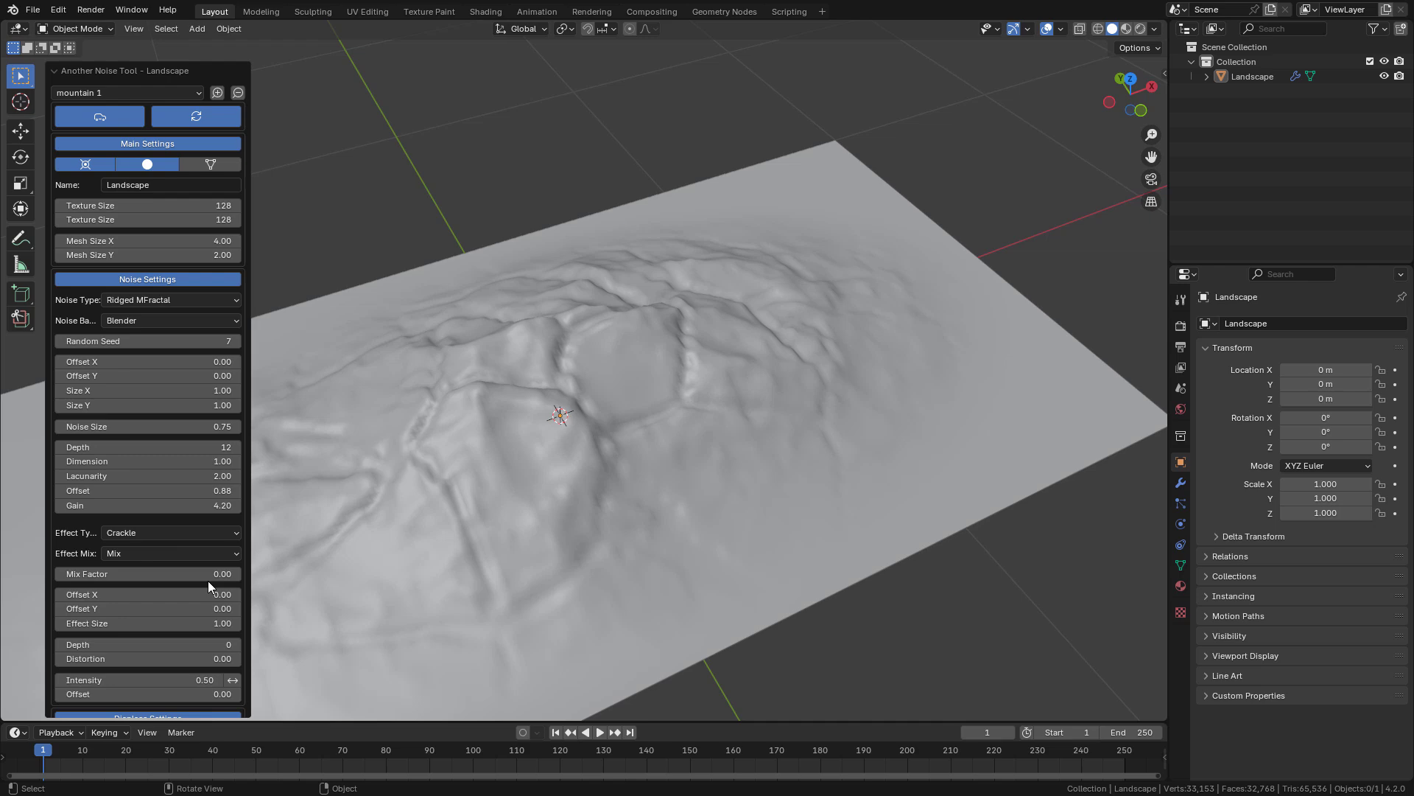
click(200, 532)
click(212, 630)
click(216, 533)
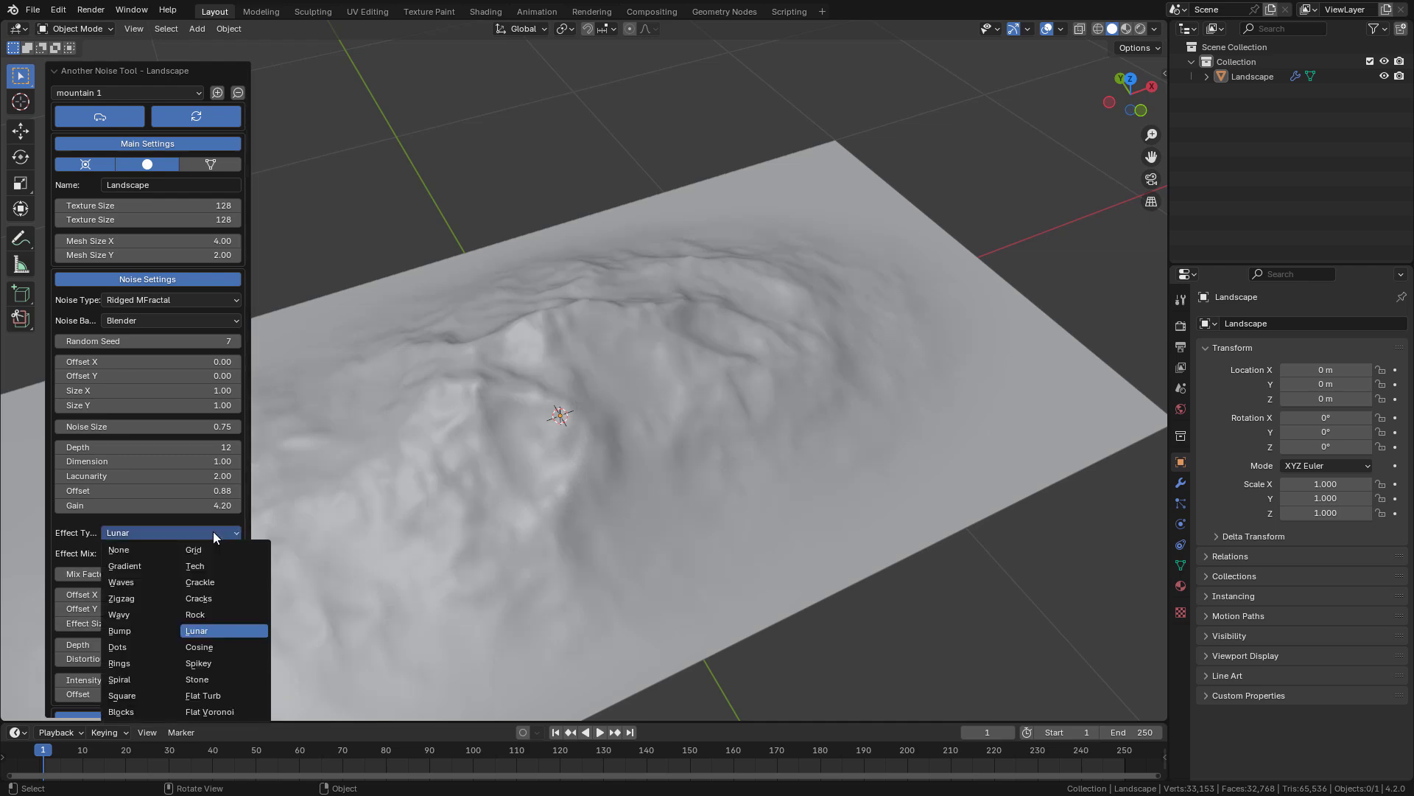
click(211, 563)
click(215, 534)
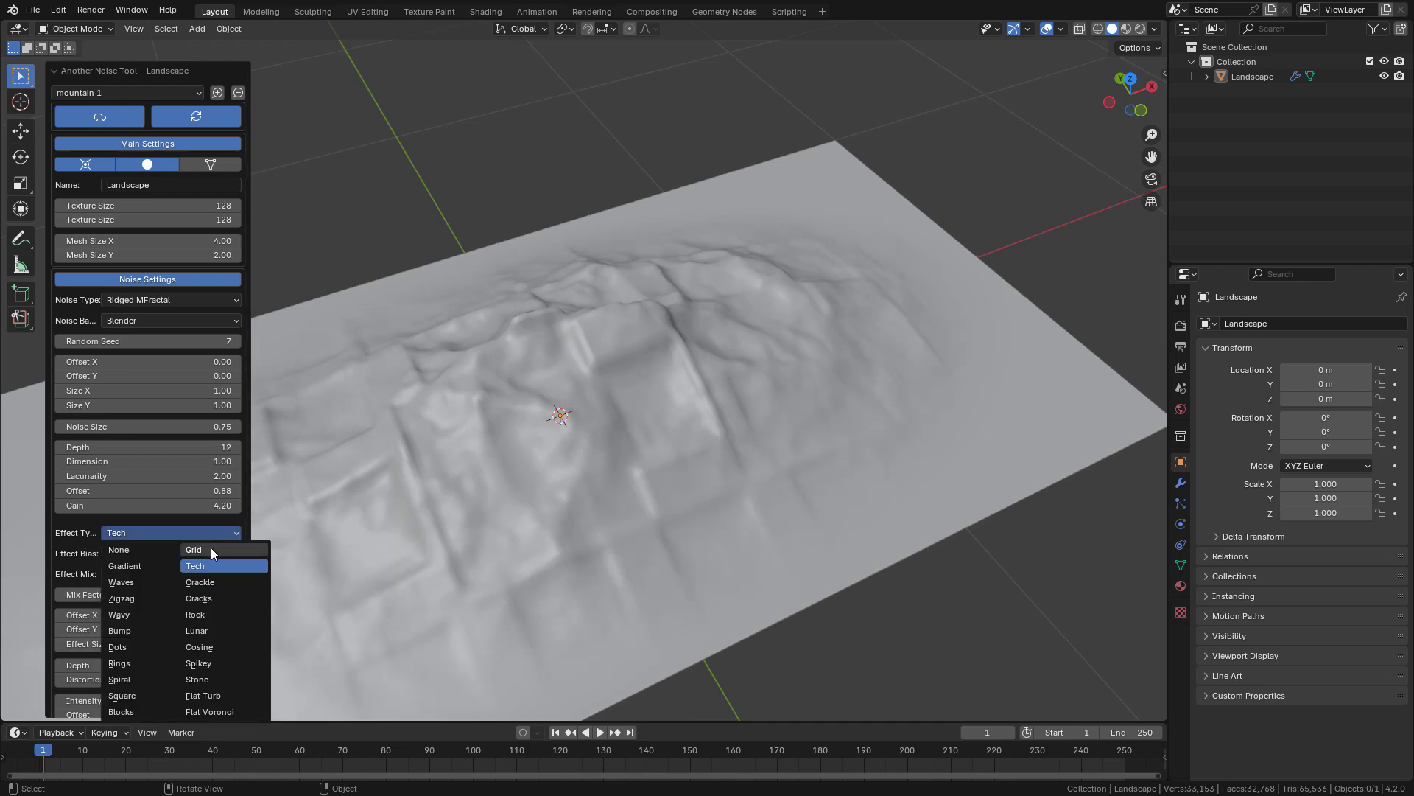
click(138, 550)
Try the Smooth strata option on the terrain and set Strata back to None.
middle_drag(626, 410, 646, 369)
scroll(198, 612, down, 2)
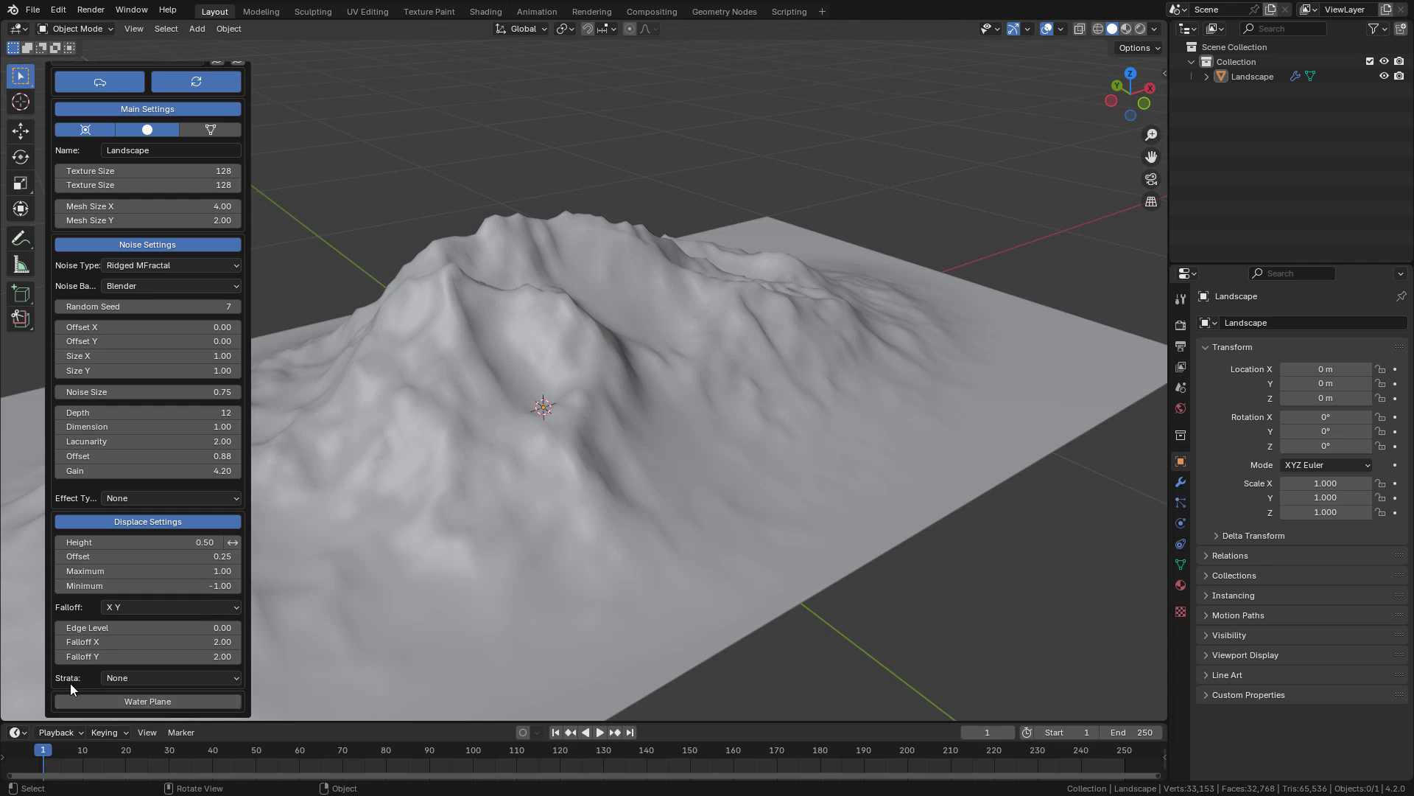
click(150, 678)
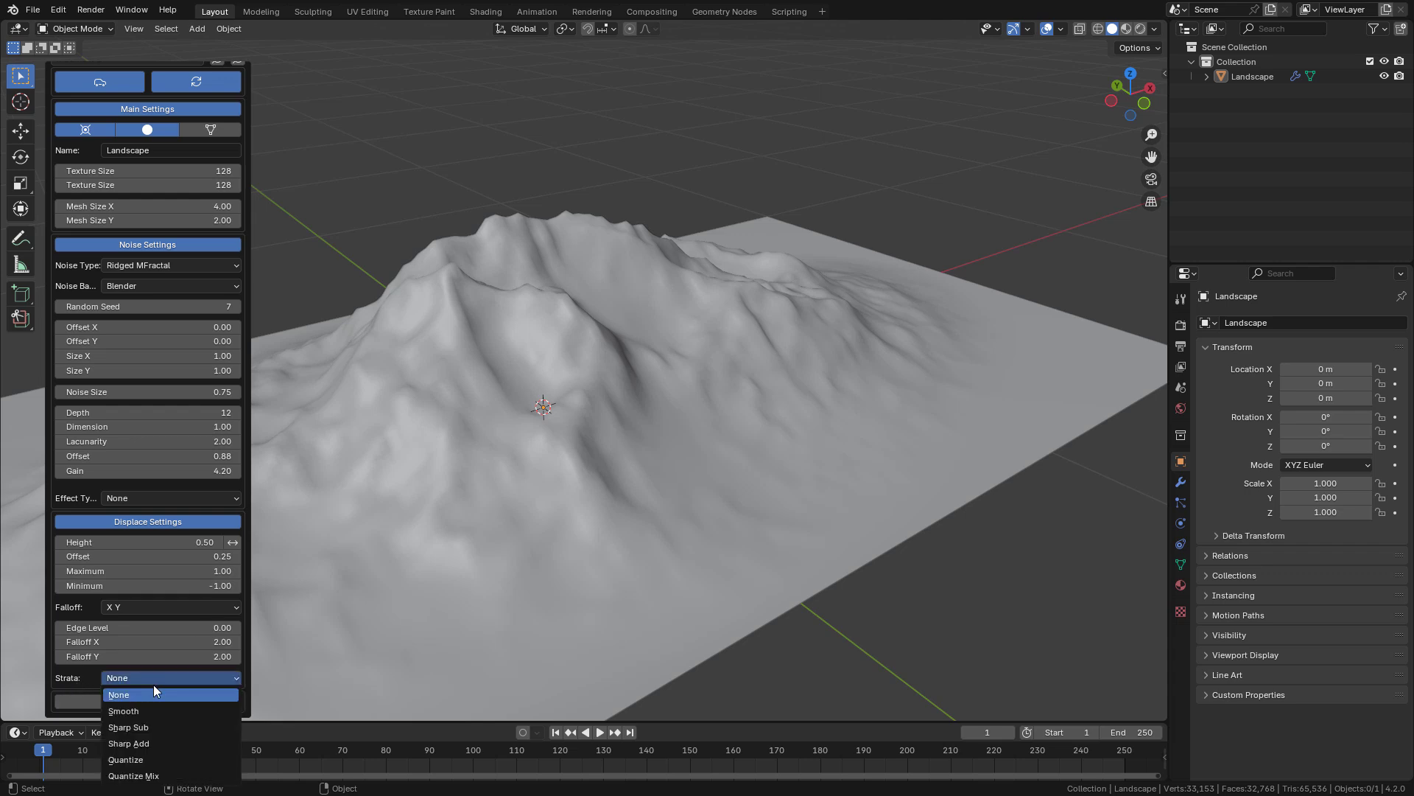
click(162, 709)
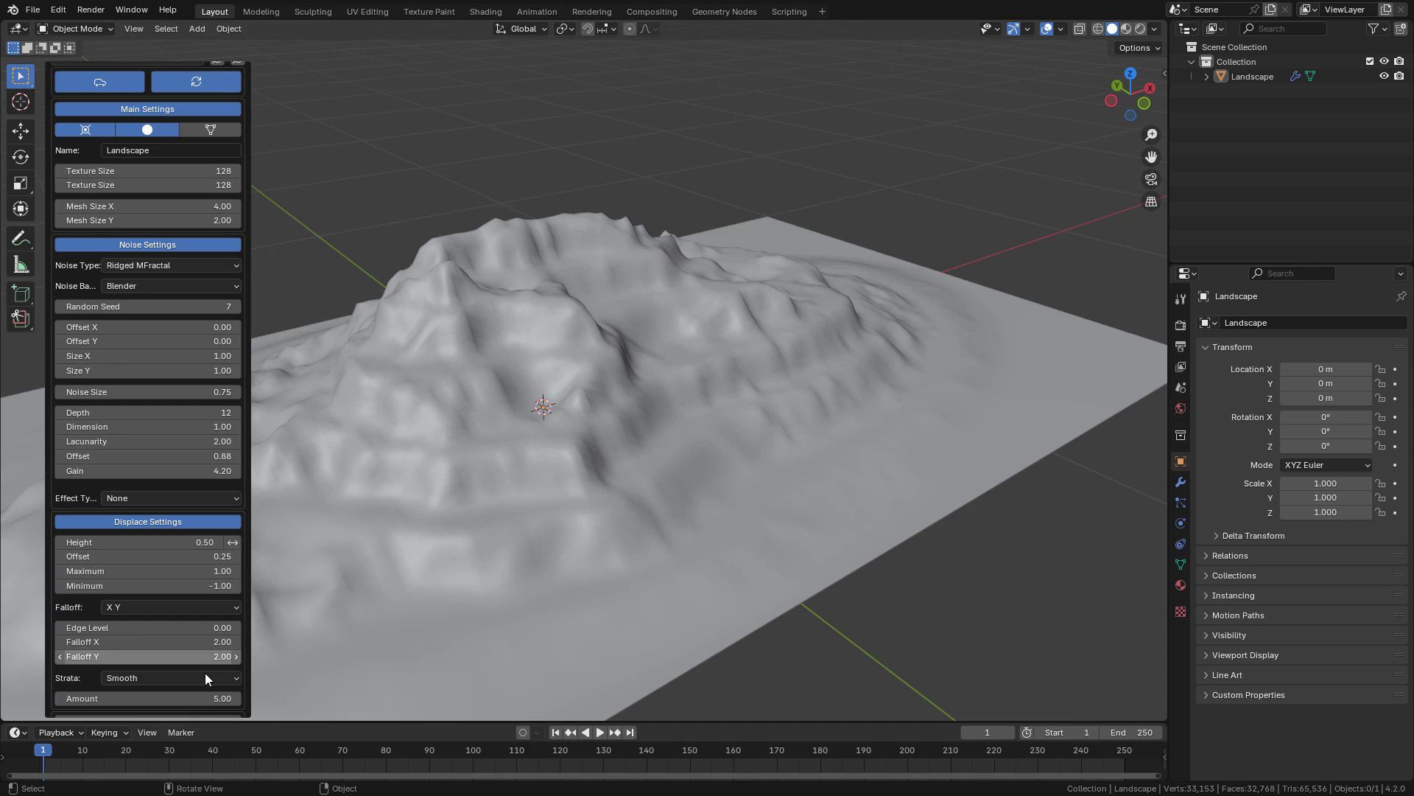
drag(221, 186, 853, 210)
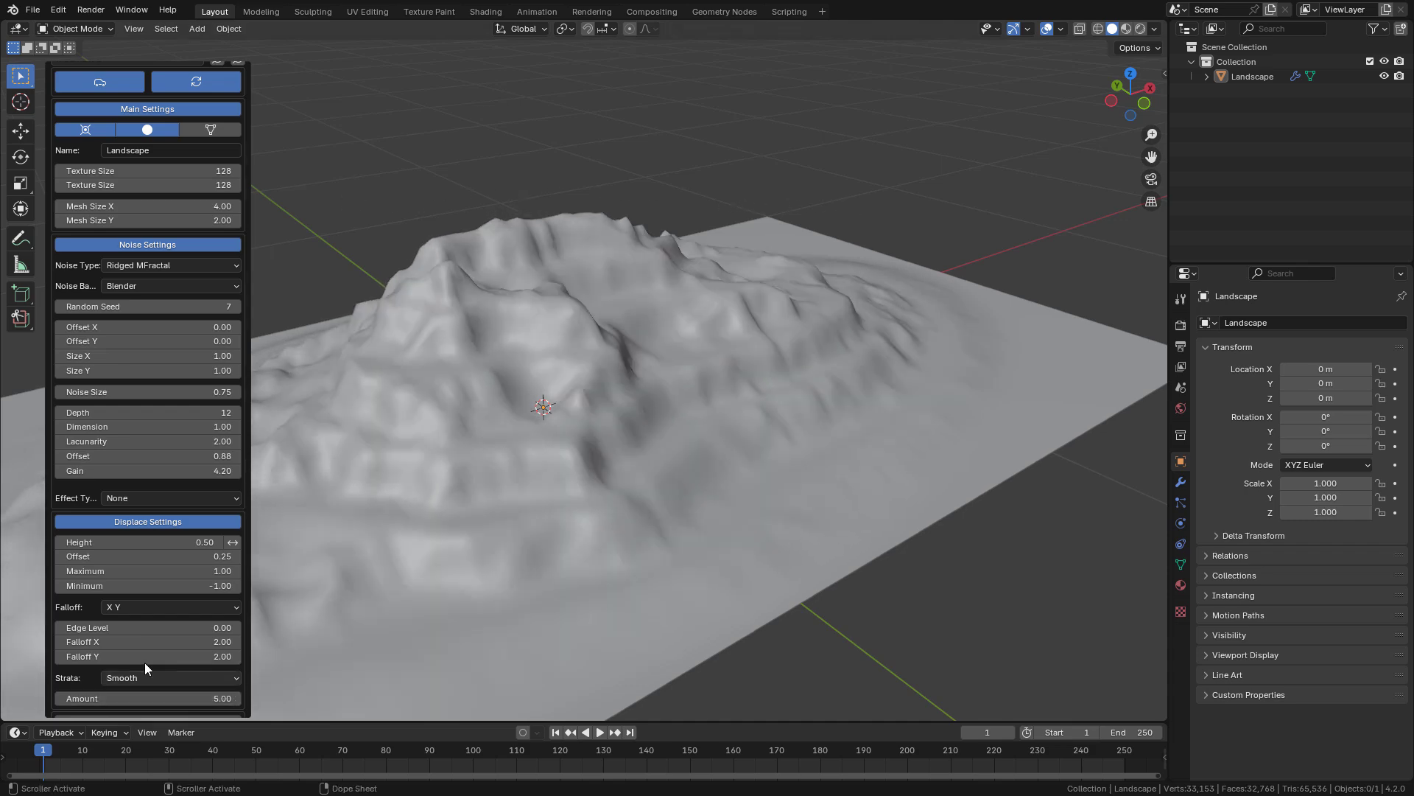
click(148, 677)
click(143, 723)
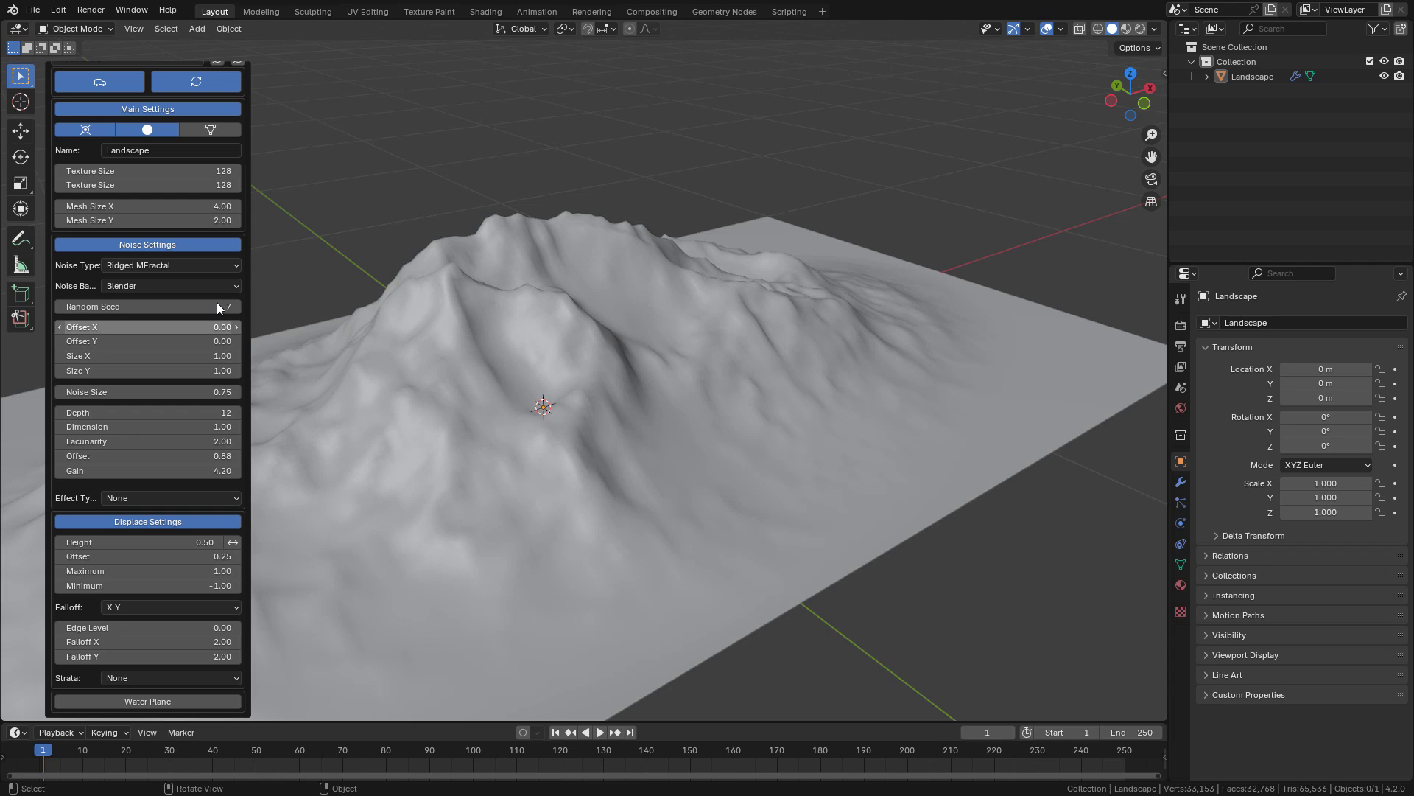
Set both Texture Size values of the landscape to 512.
click(184, 171)
text(5)
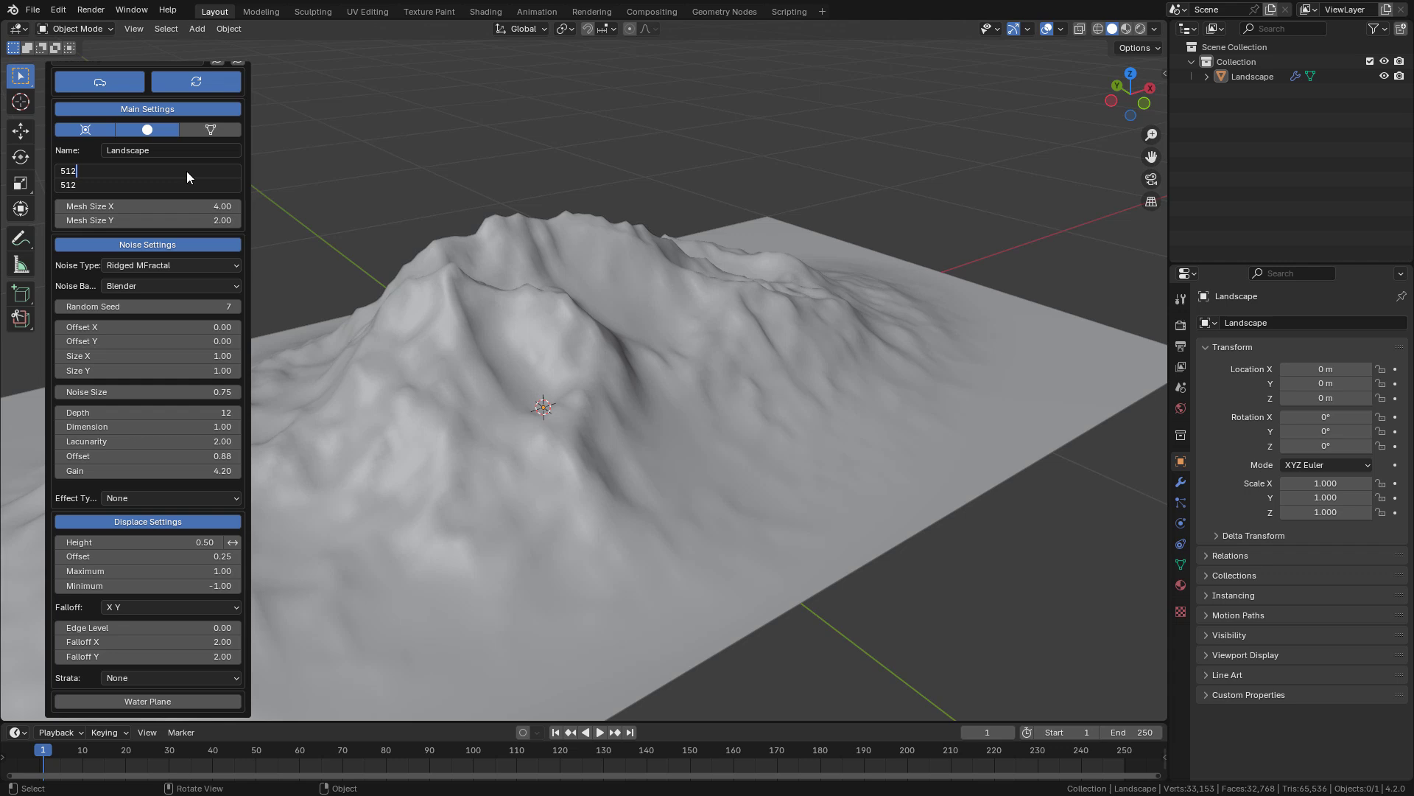
key(Return)
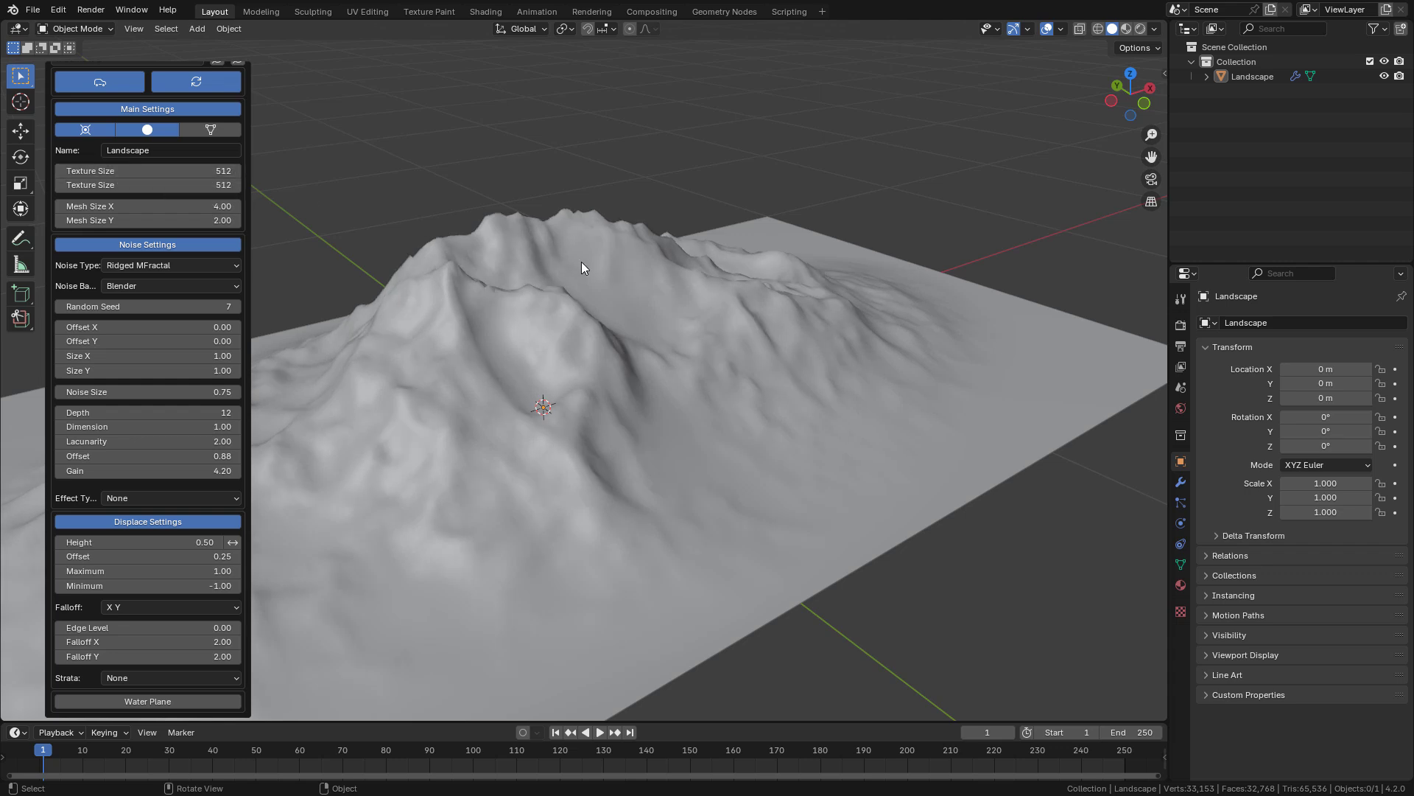
middle_drag(581, 262, 559, 261)
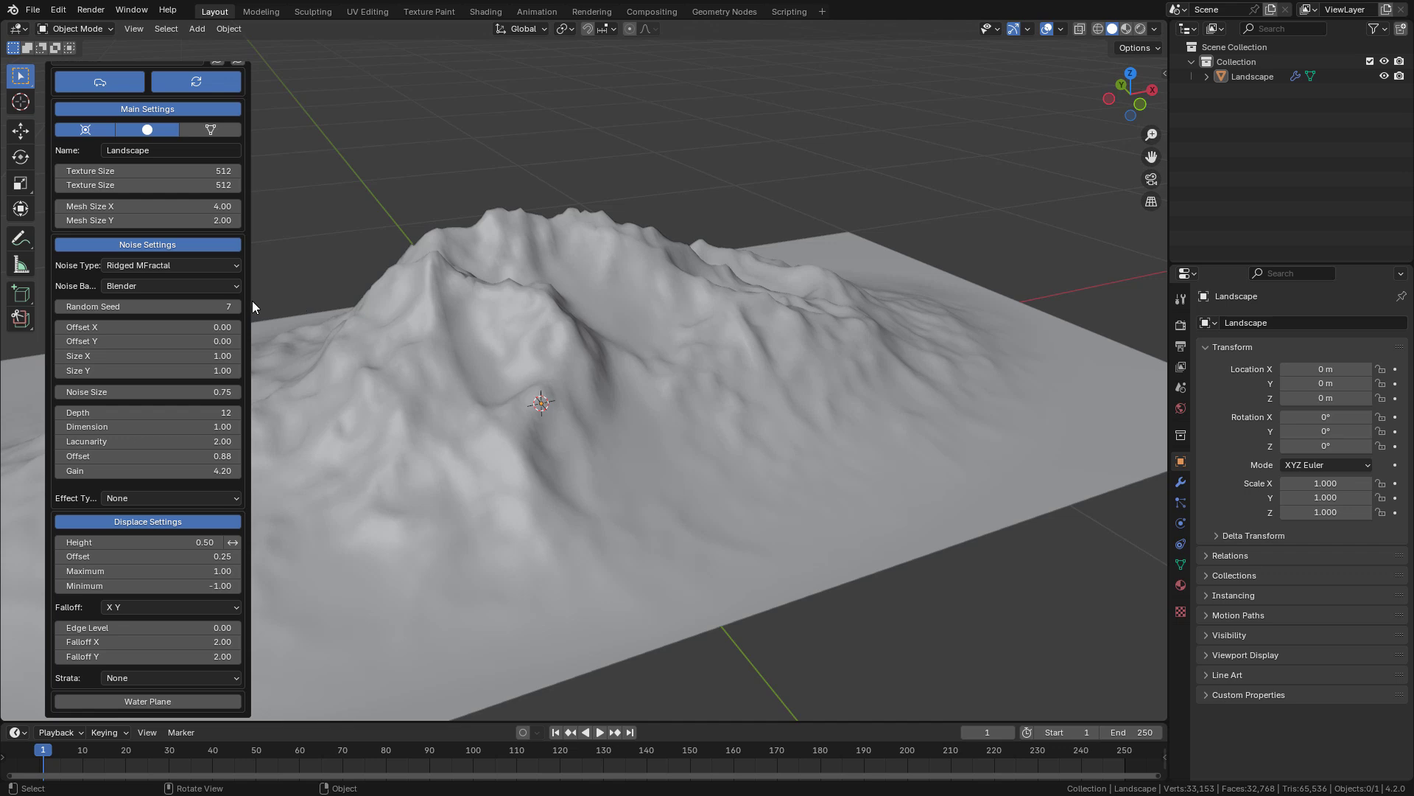
Raise the viewport subdivision level of the landscape's ANTSubsurf modifier to 9.
click(1181, 484)
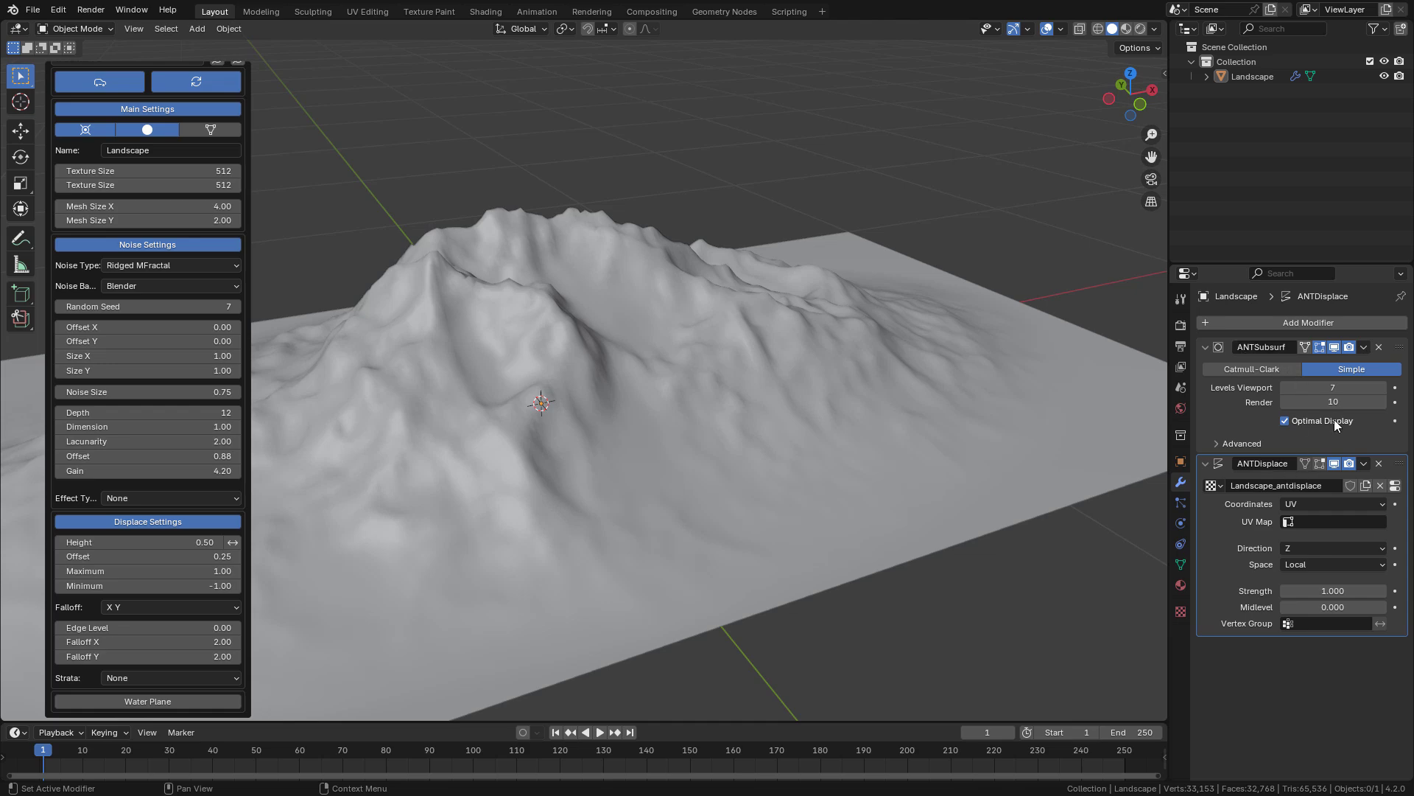
click(1383, 388)
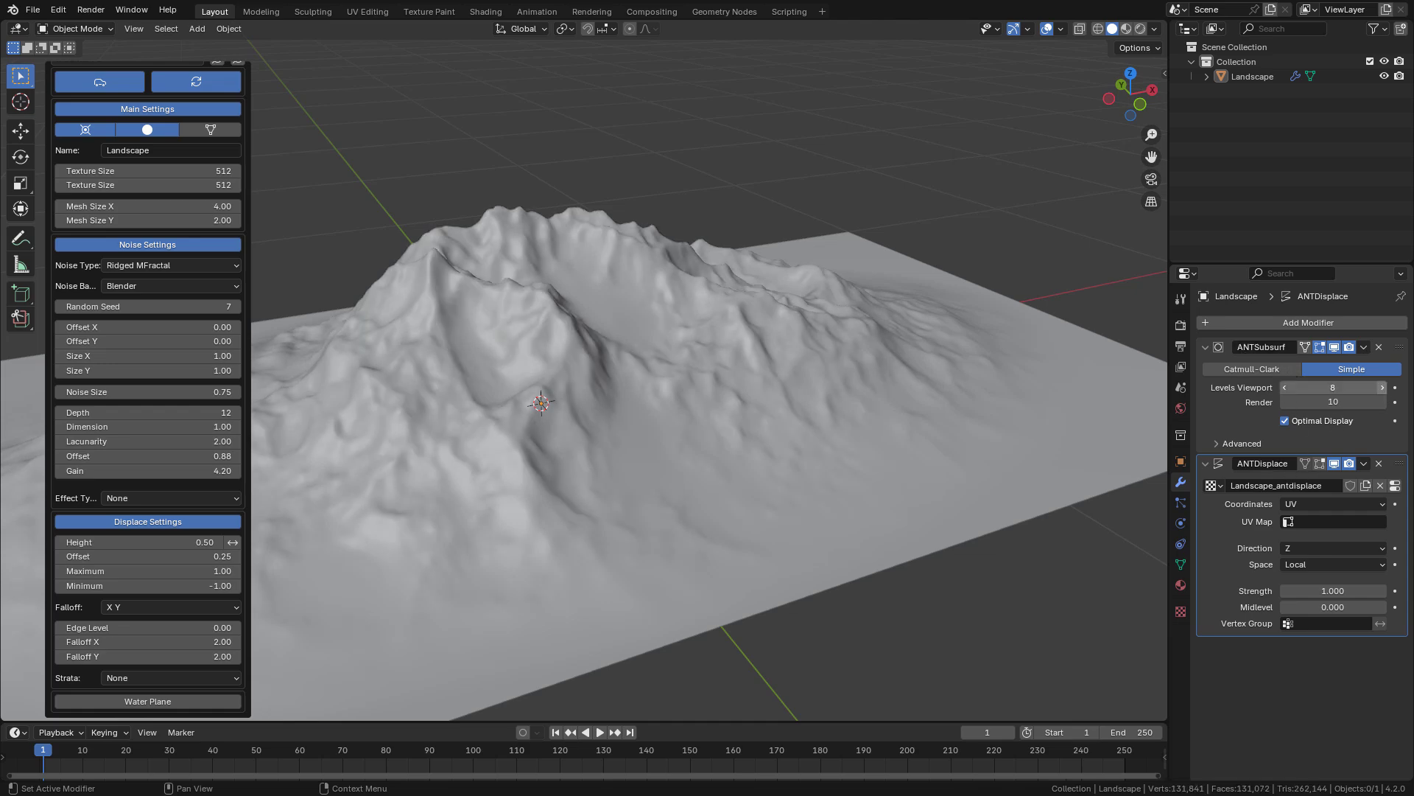
click(1383, 388)
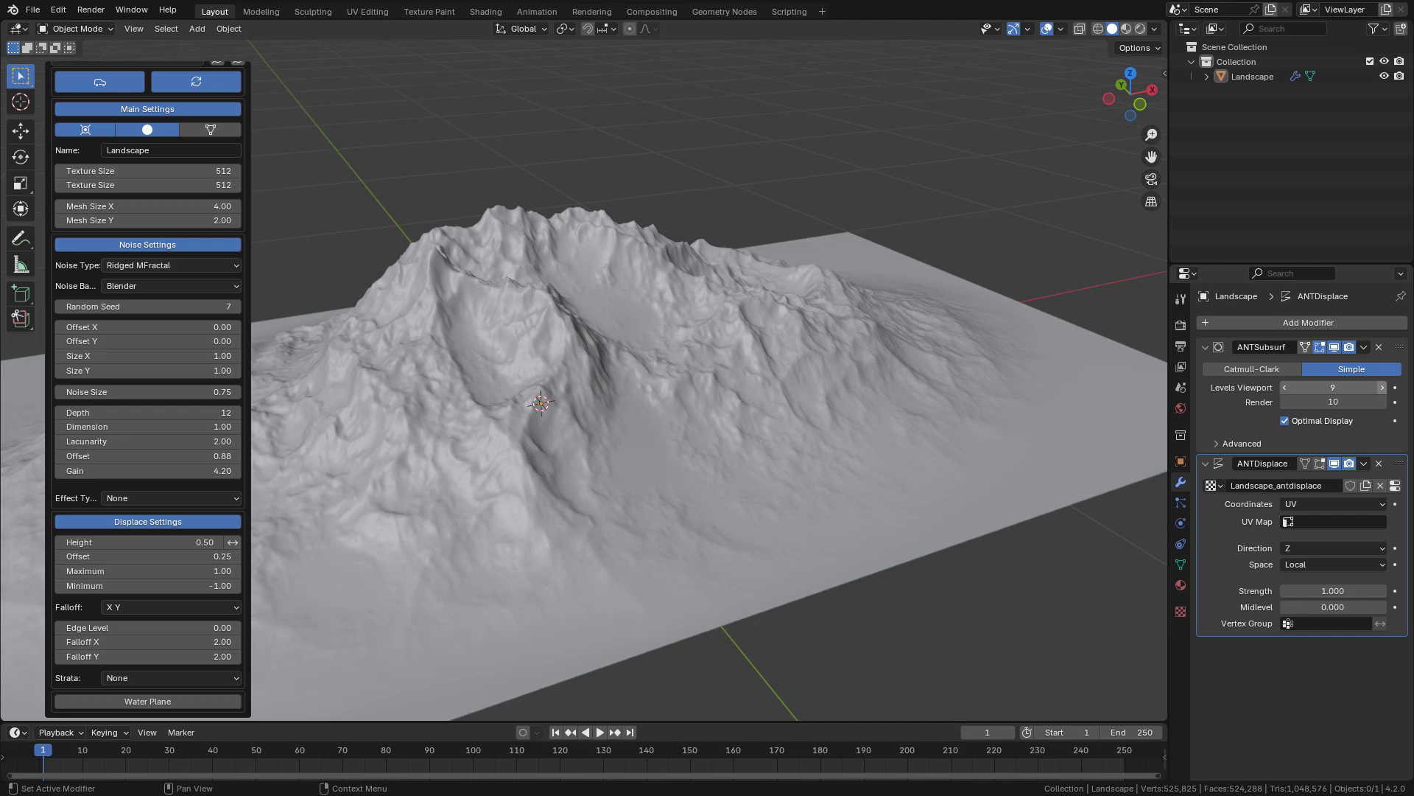
mouse_move(780, 305)
middle_down()
mouse_move(580, 359)
mouse_move(687, 338)
middle_up()
scroll(670, 334, up, 3)
scroll(688, 337, down, 5)
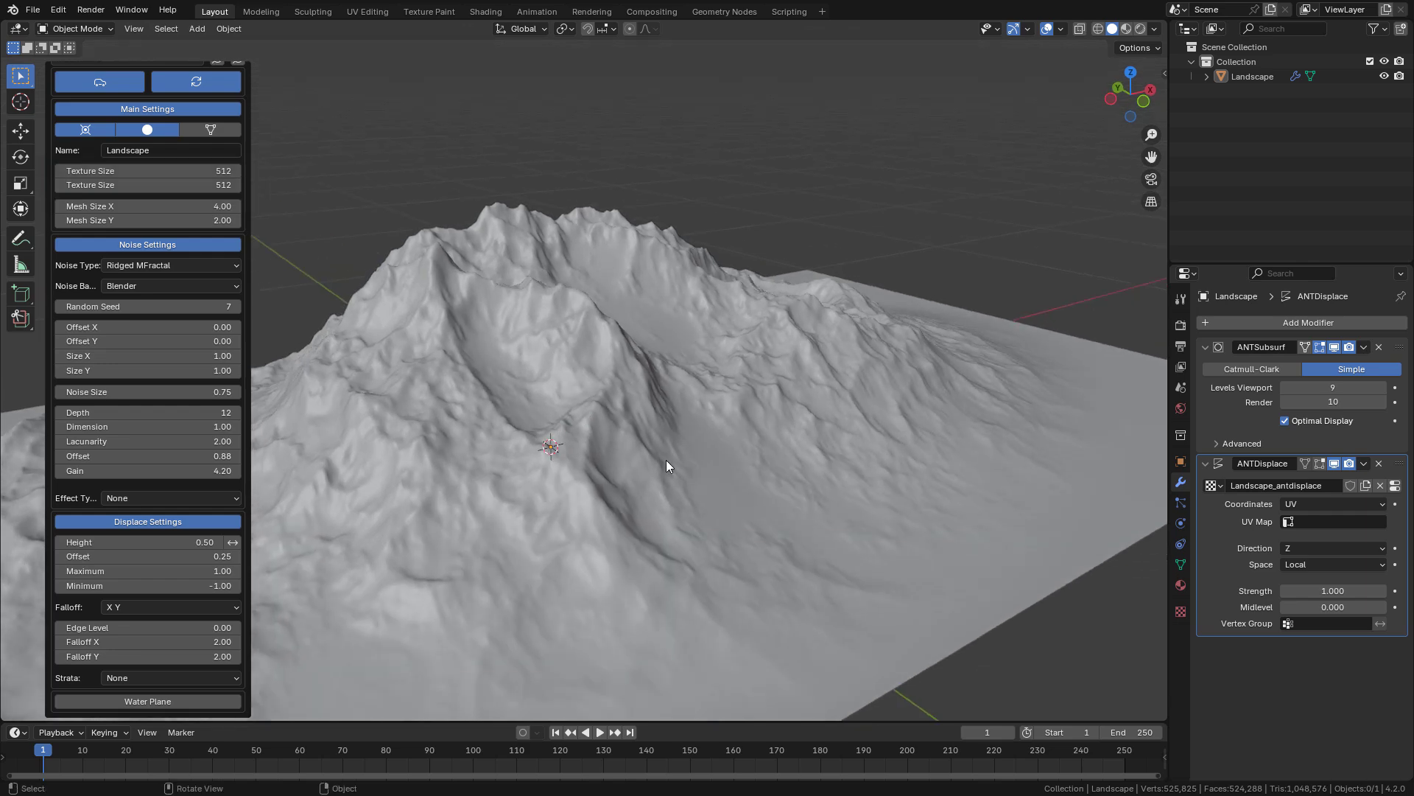
Select the landscape and reopen its Another Noise Tool settings.
click(629, 477)
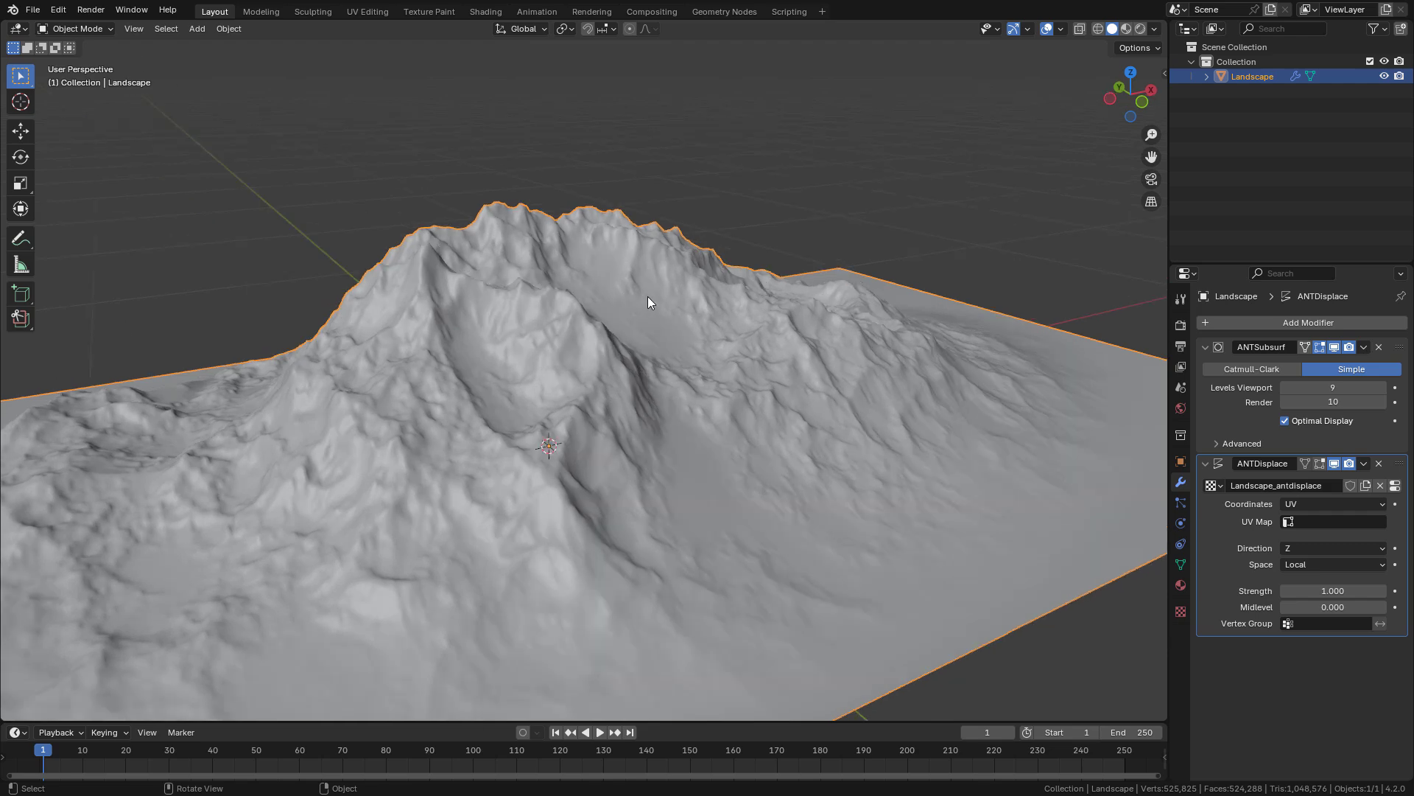
key(F9)
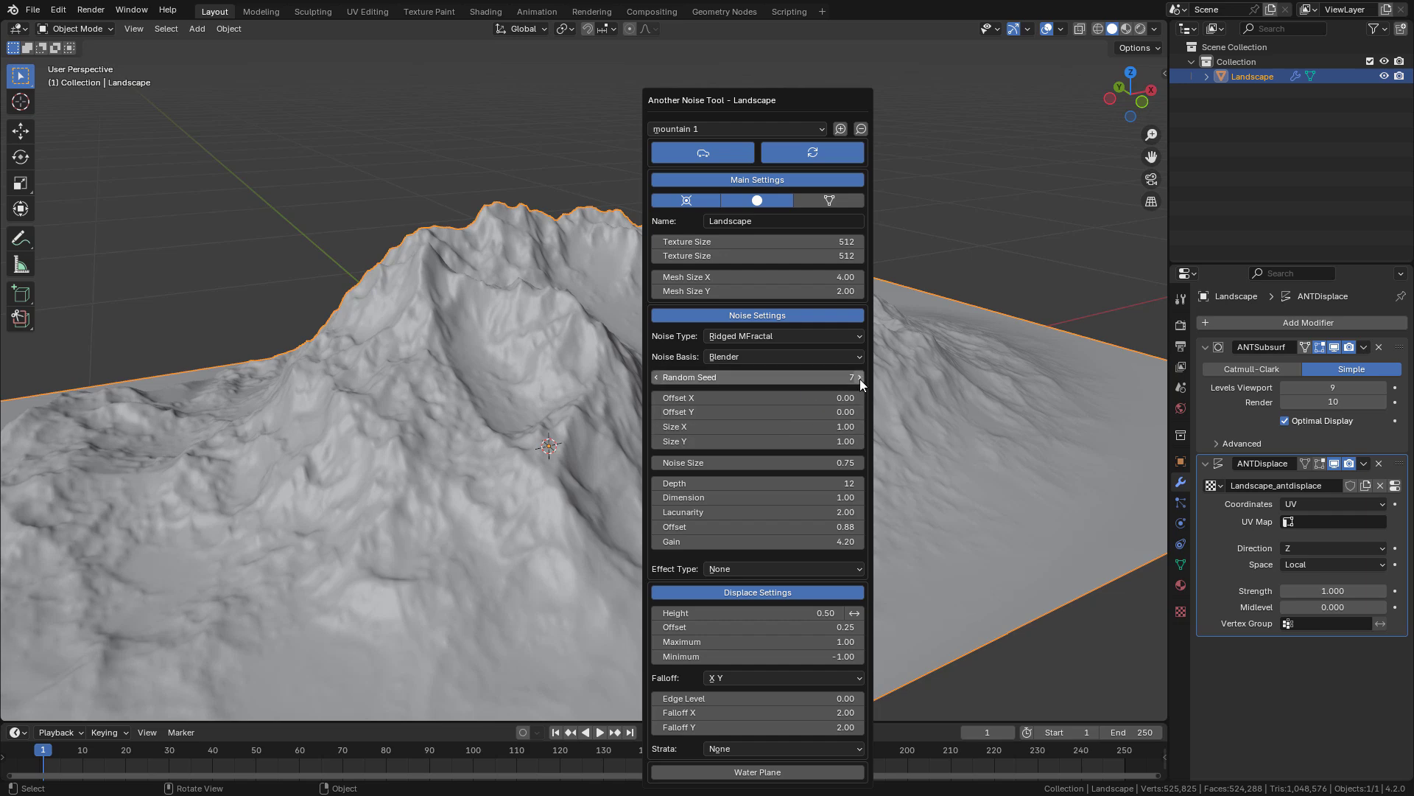
Run the Landscape Eroder on the cone-shaped mountain using the preset erosion parameters.
middle_drag(1125, 223, 788, 365)
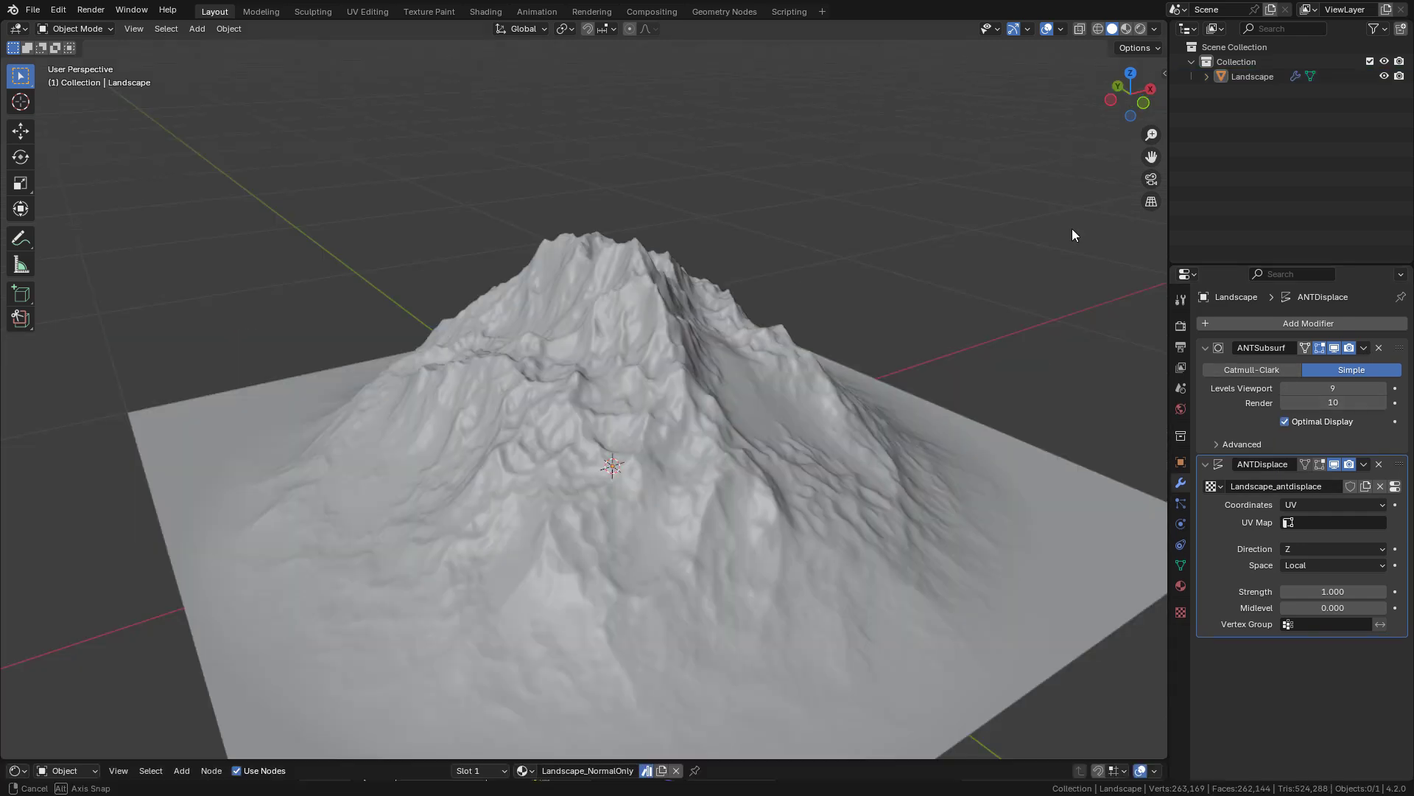
key(n)
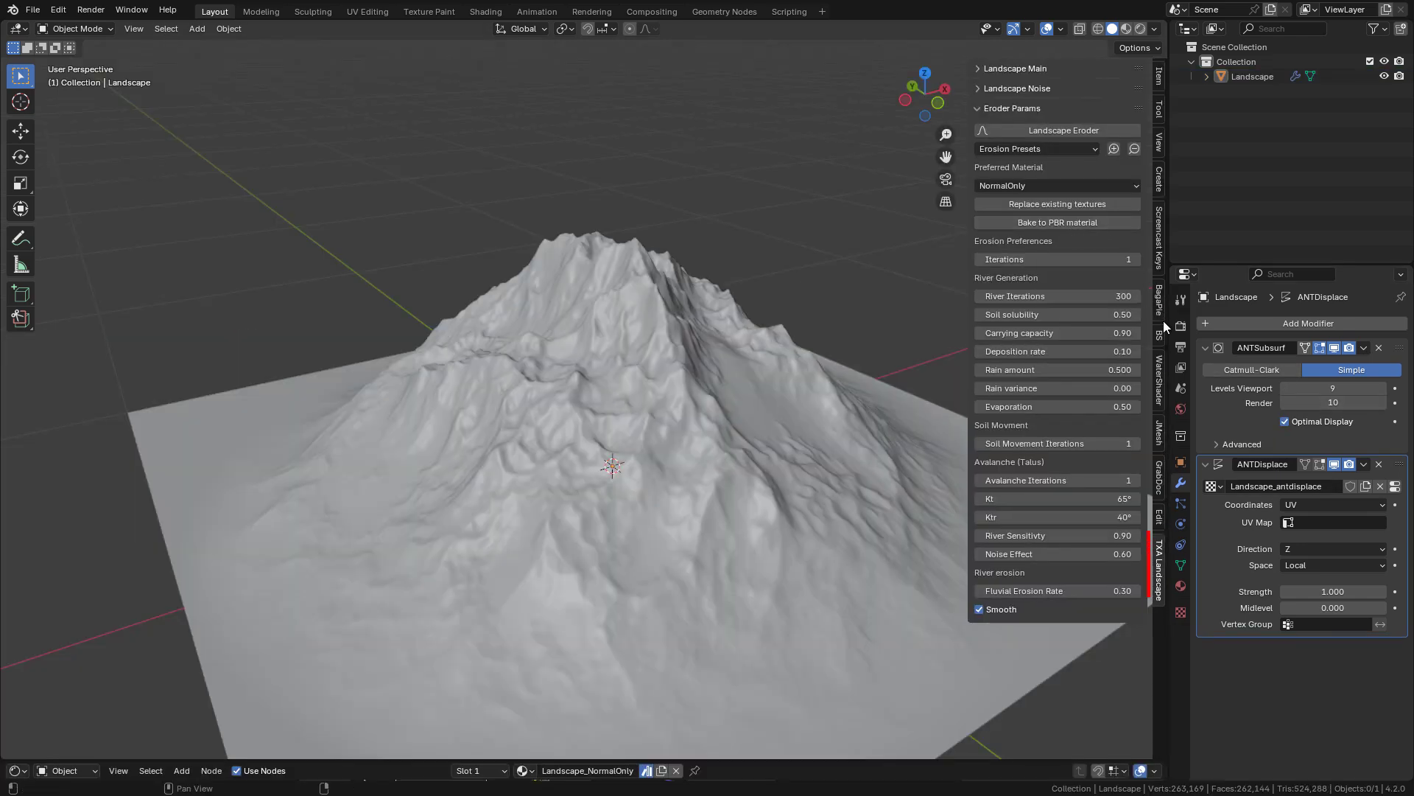
click(1077, 129)
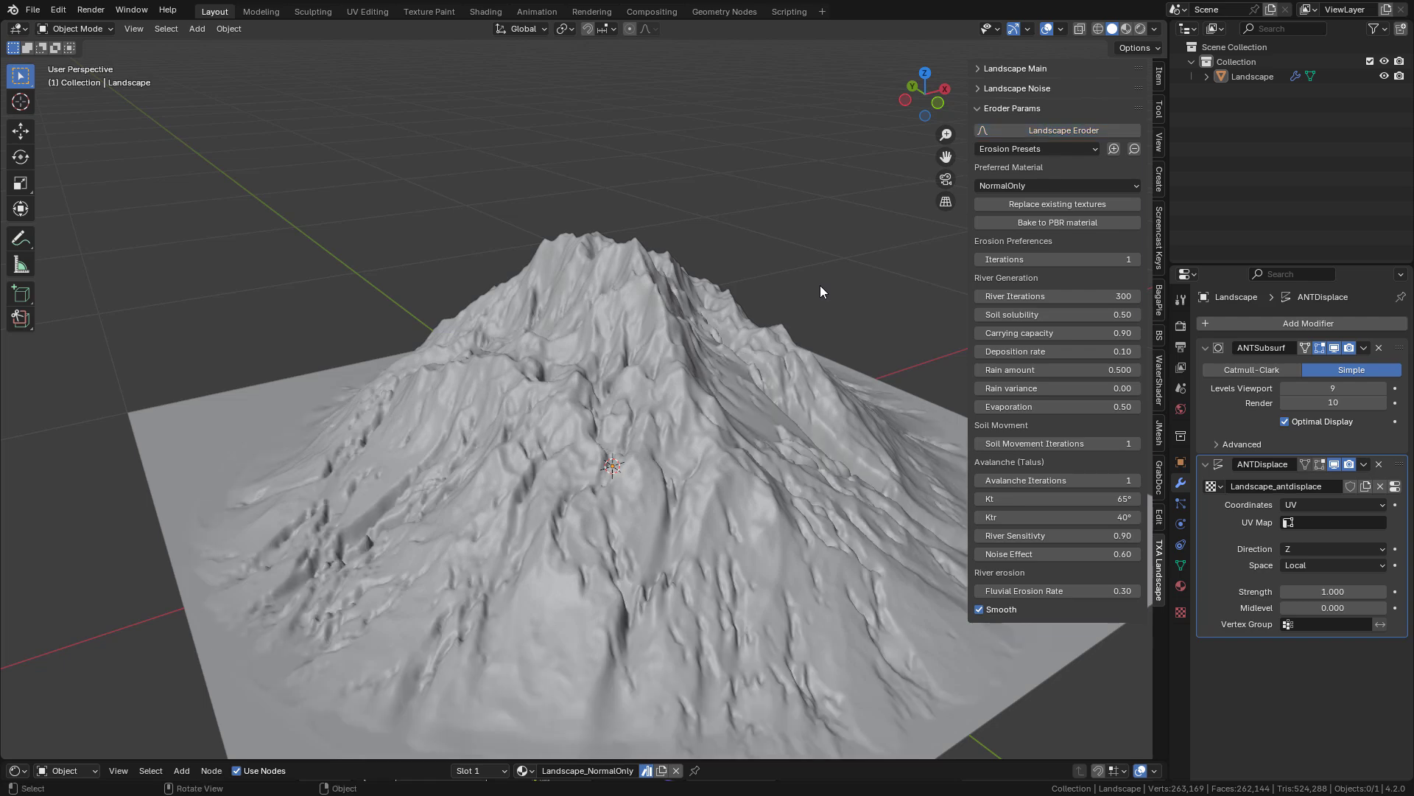
Convert the landscape with its modifiers to a plain mesh.
middle_drag(820, 287, 725, 256)
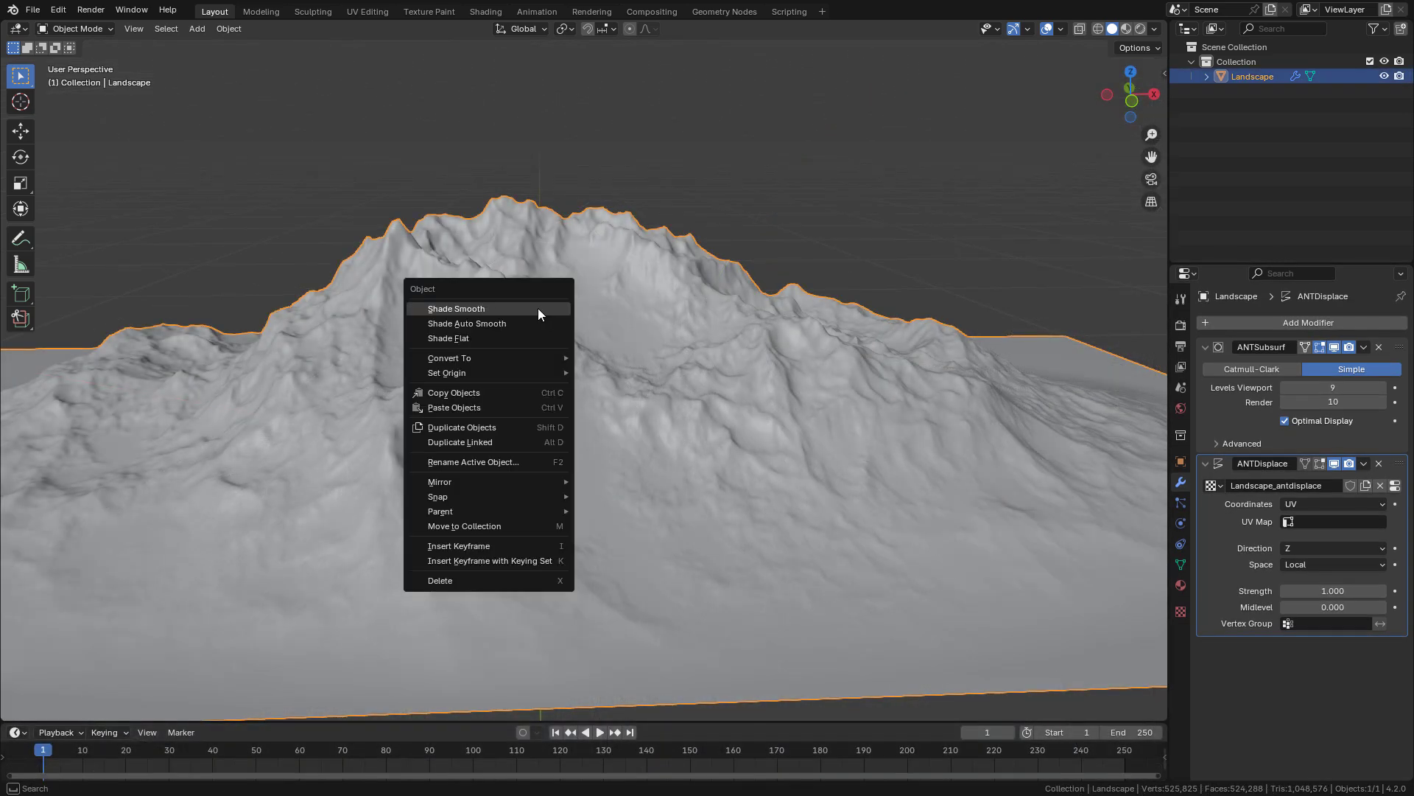
mouse_move(470, 357)
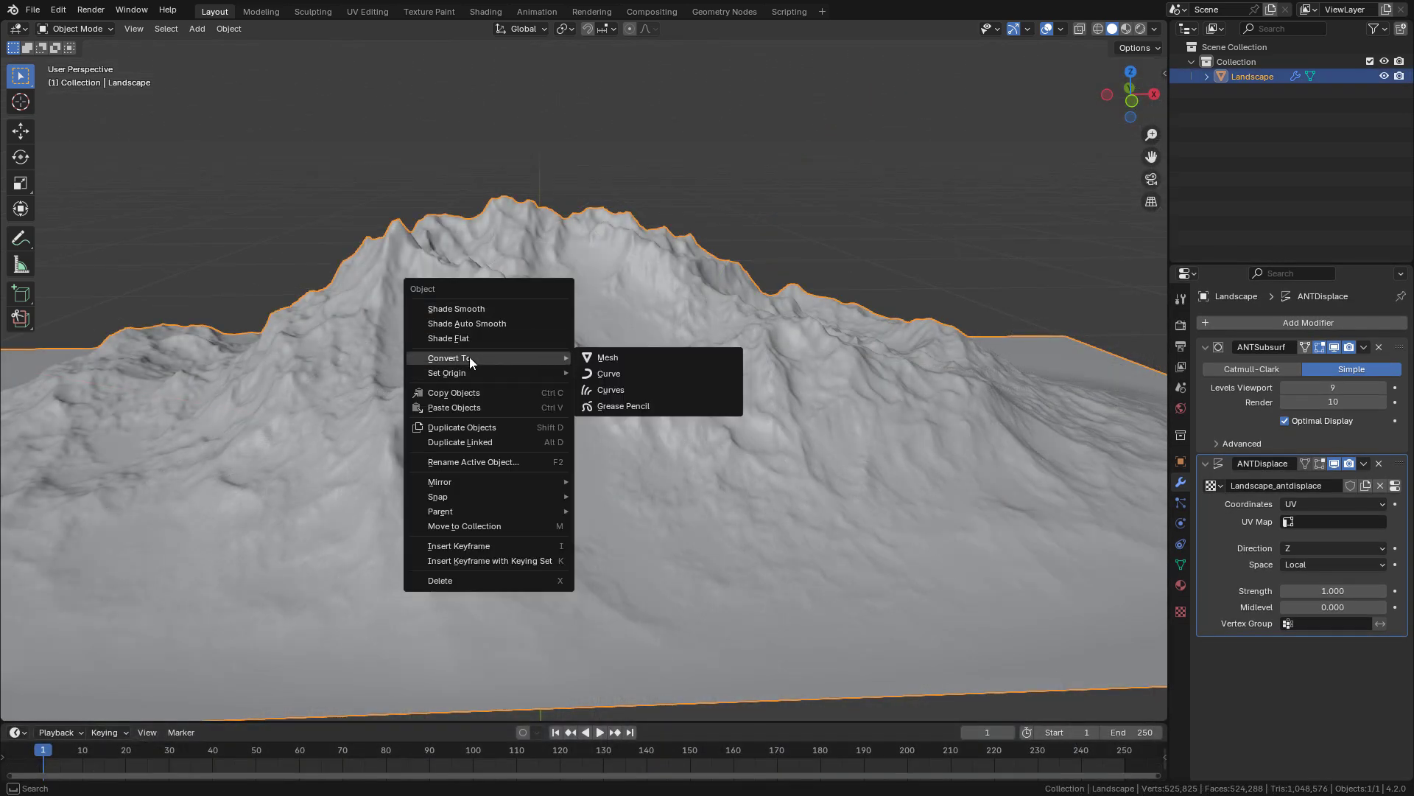
click(641, 356)
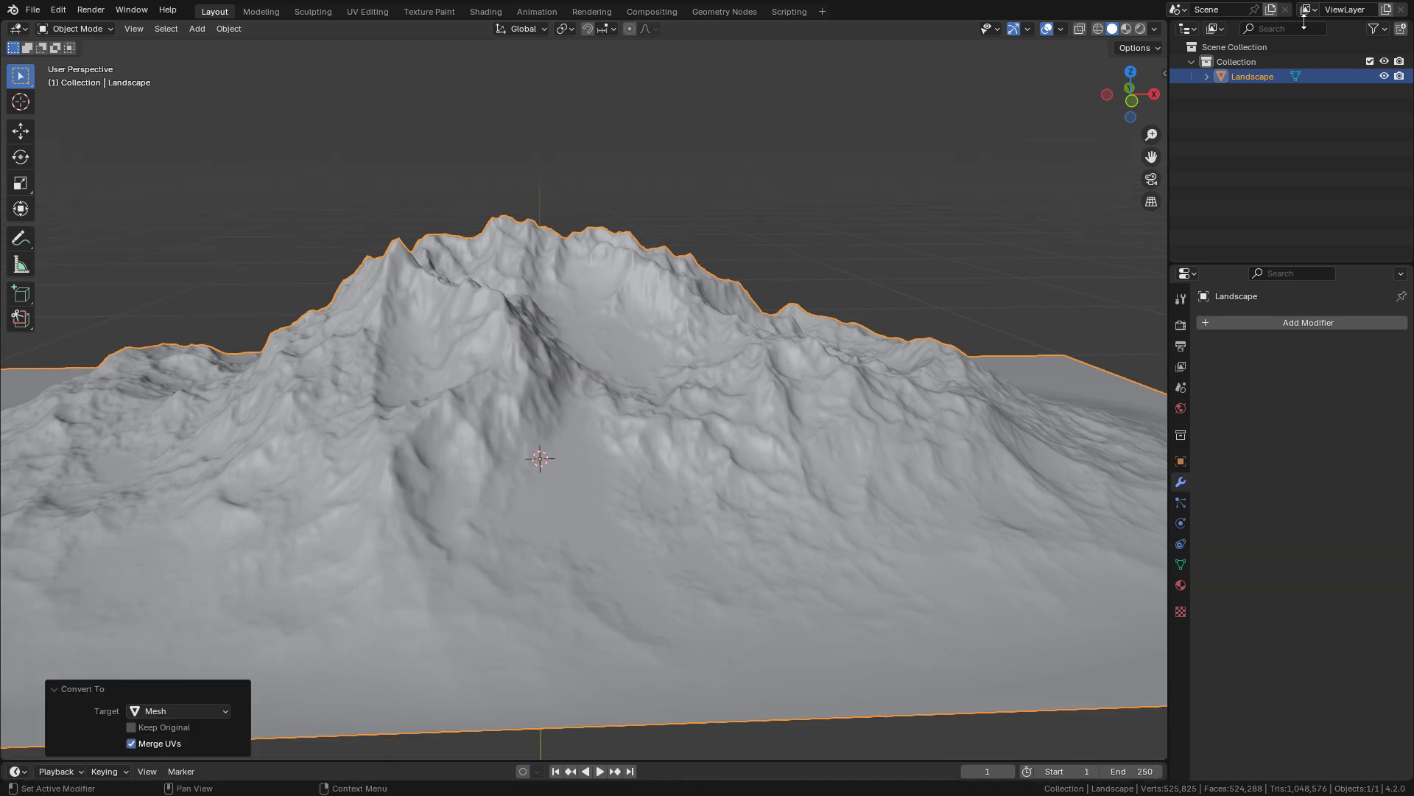
Split the 3D viewport into two side-by-side areas and turn the new one into a Shader Editor.
drag(1166, 24, 692, 41)
click(687, 29)
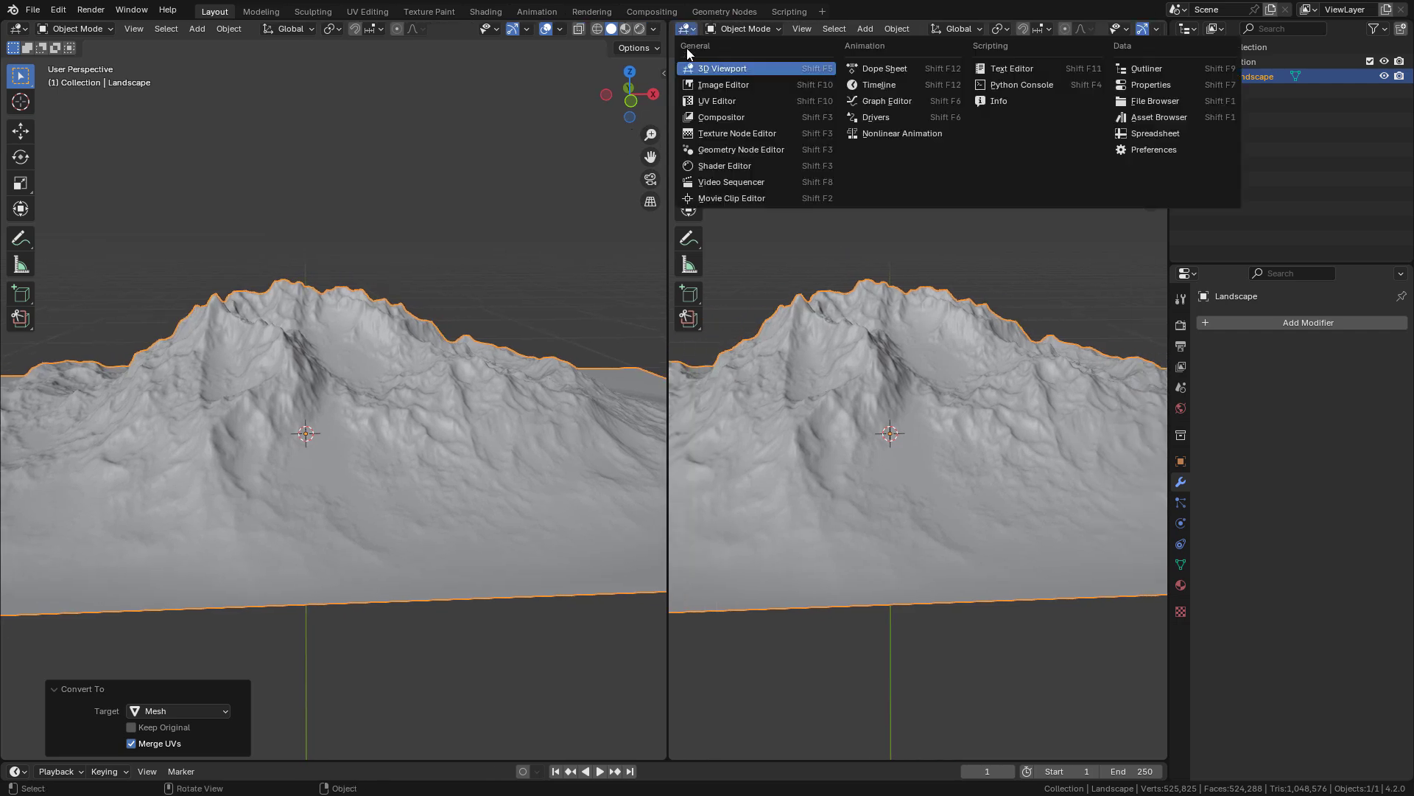
click(745, 166)
Unlink the Landscape_NormalOnly material from the landscape.
drag(961, 266, 1298, 294)
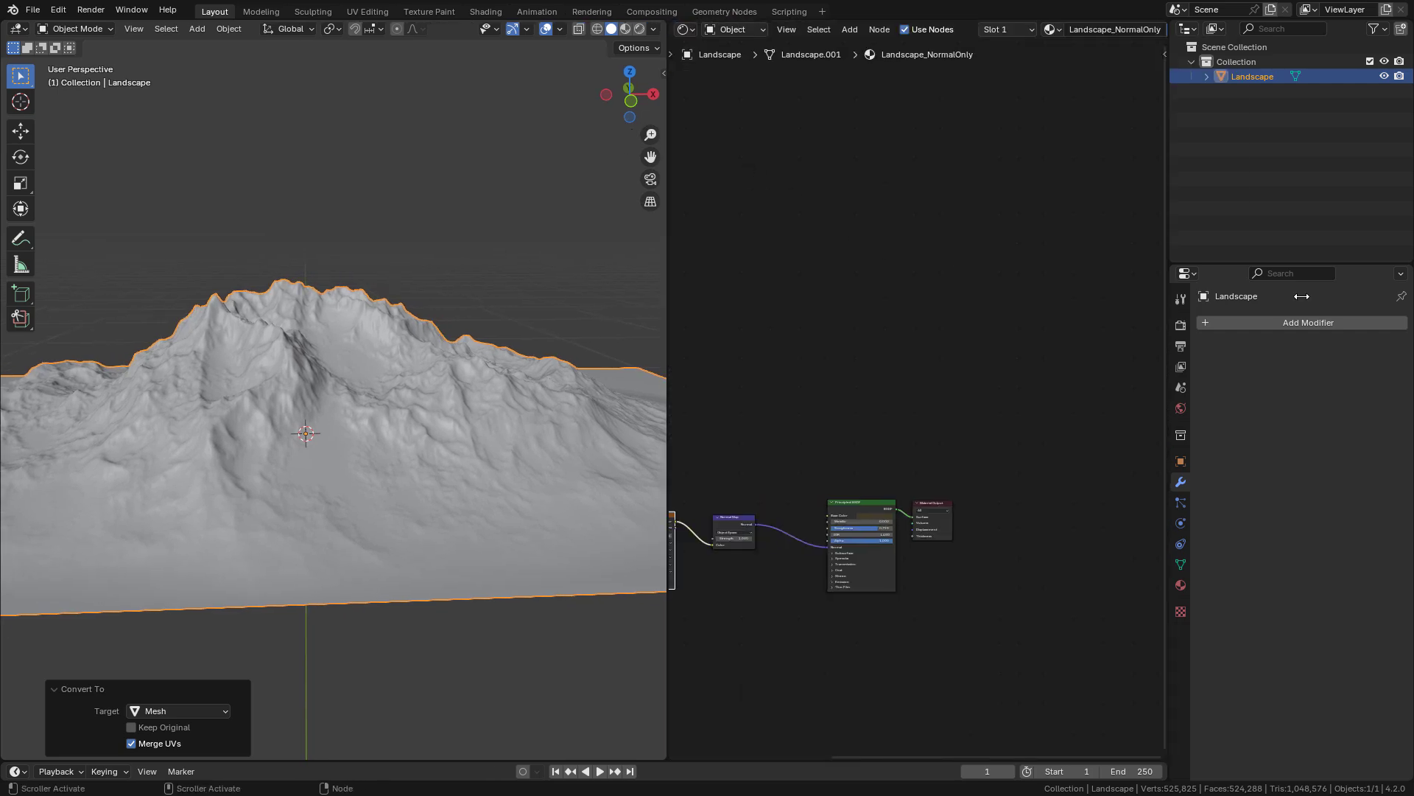
middle_drag(1122, 476, 850, 336)
scroll(1123, 37, down, 3)
click(1144, 30)
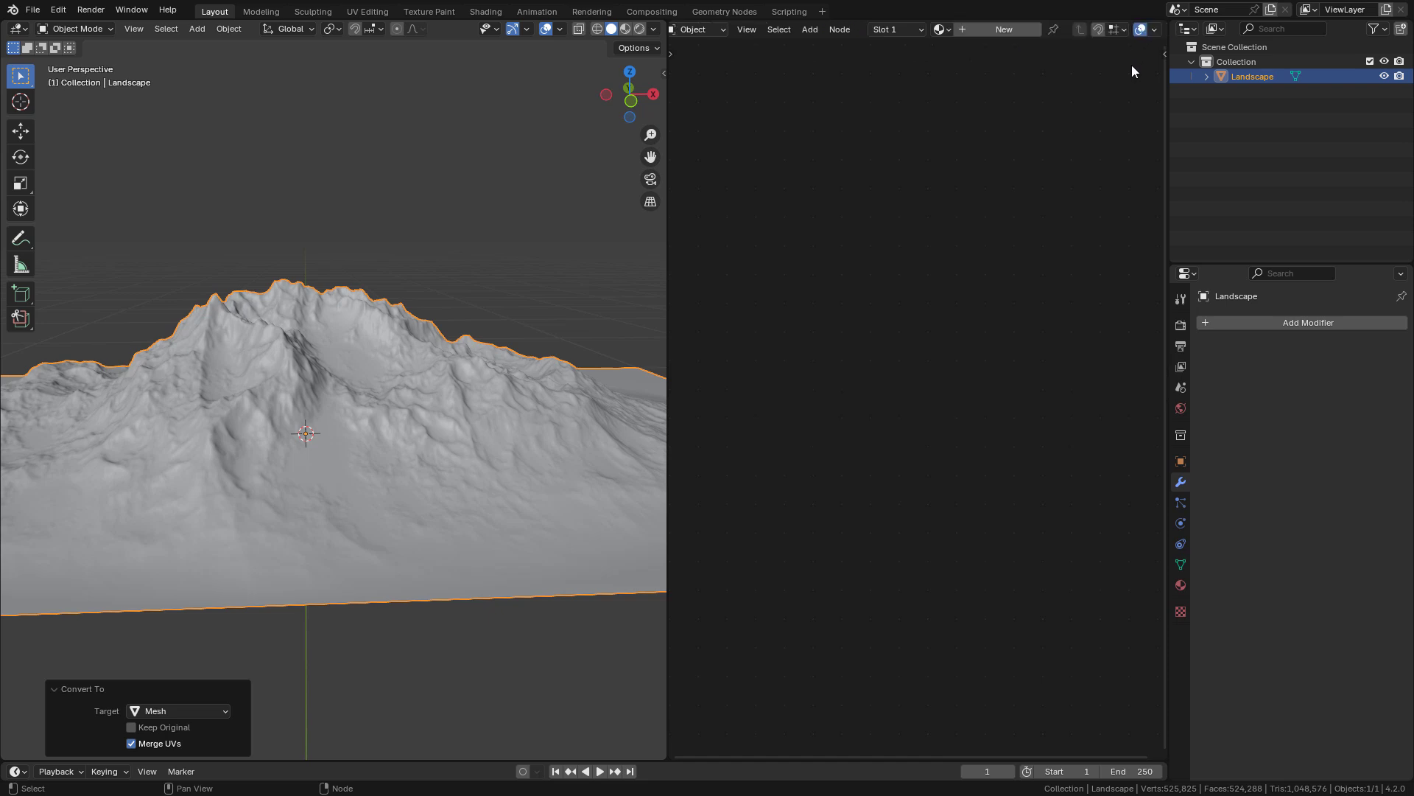
Create a new material for the landscape and frame its nodes in the Shader Editor.
click(994, 31)
key(Home)
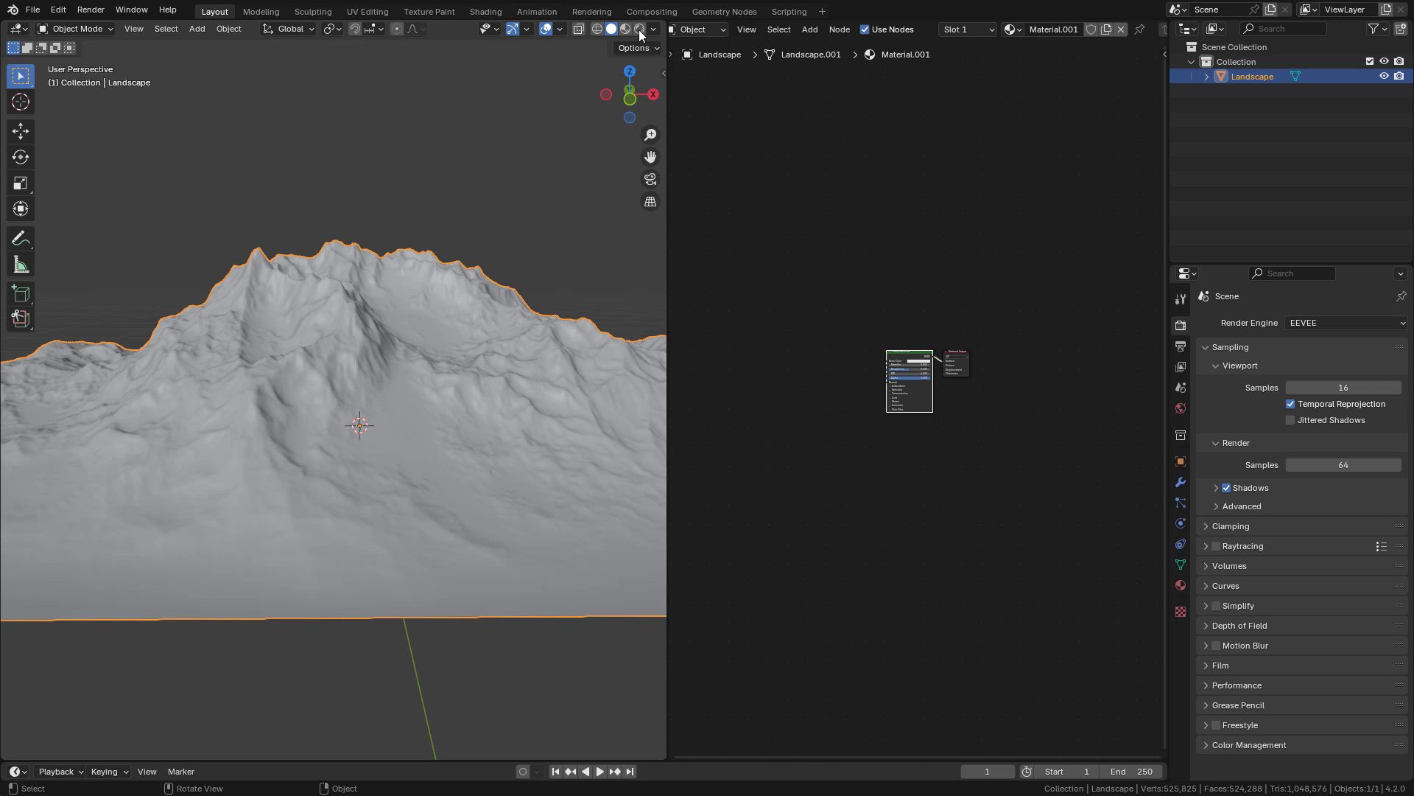
Show the viewport in rendered shading and set the render engine to Cycles with GPU Compute as the device.
click(640, 30)
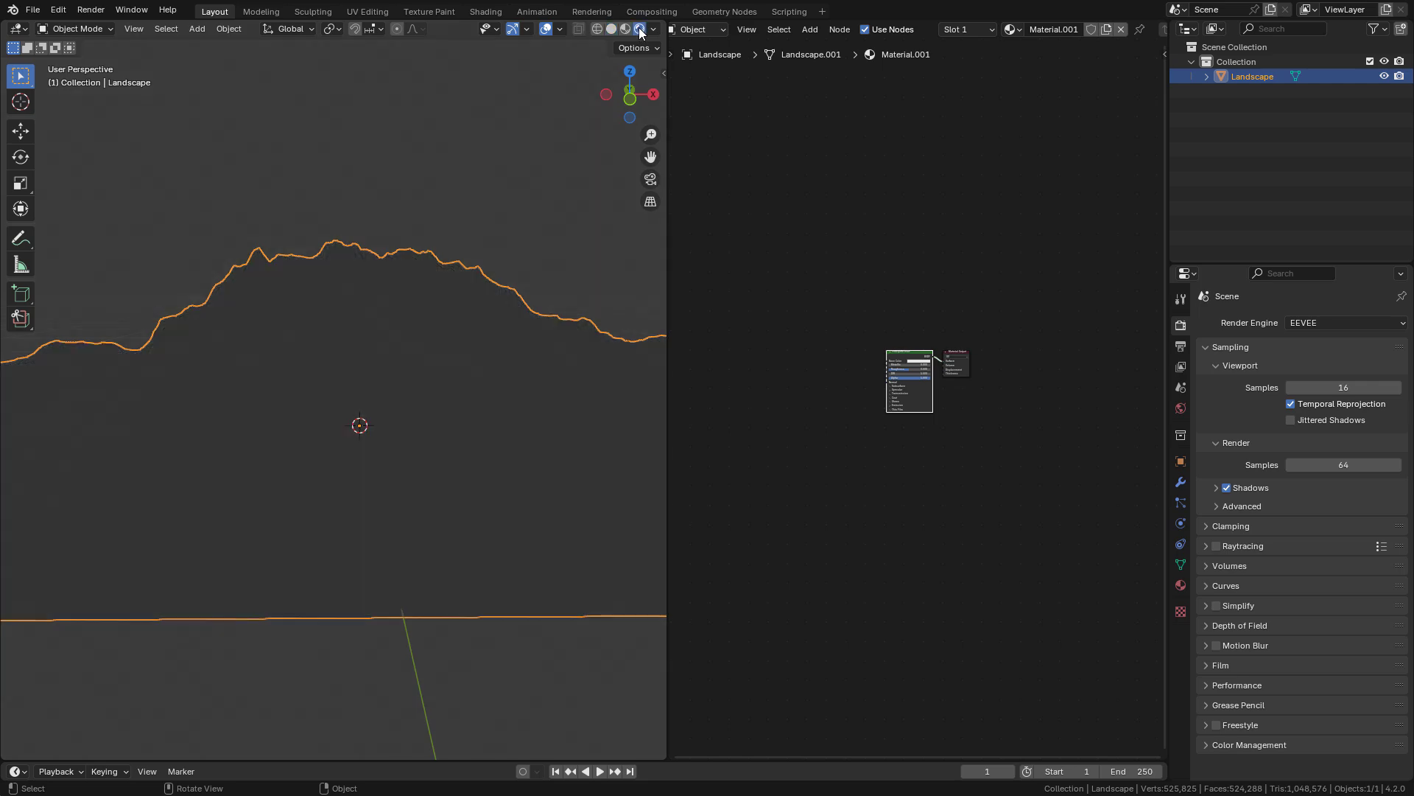
click(1320, 325)
click(1332, 372)
click(1306, 361)
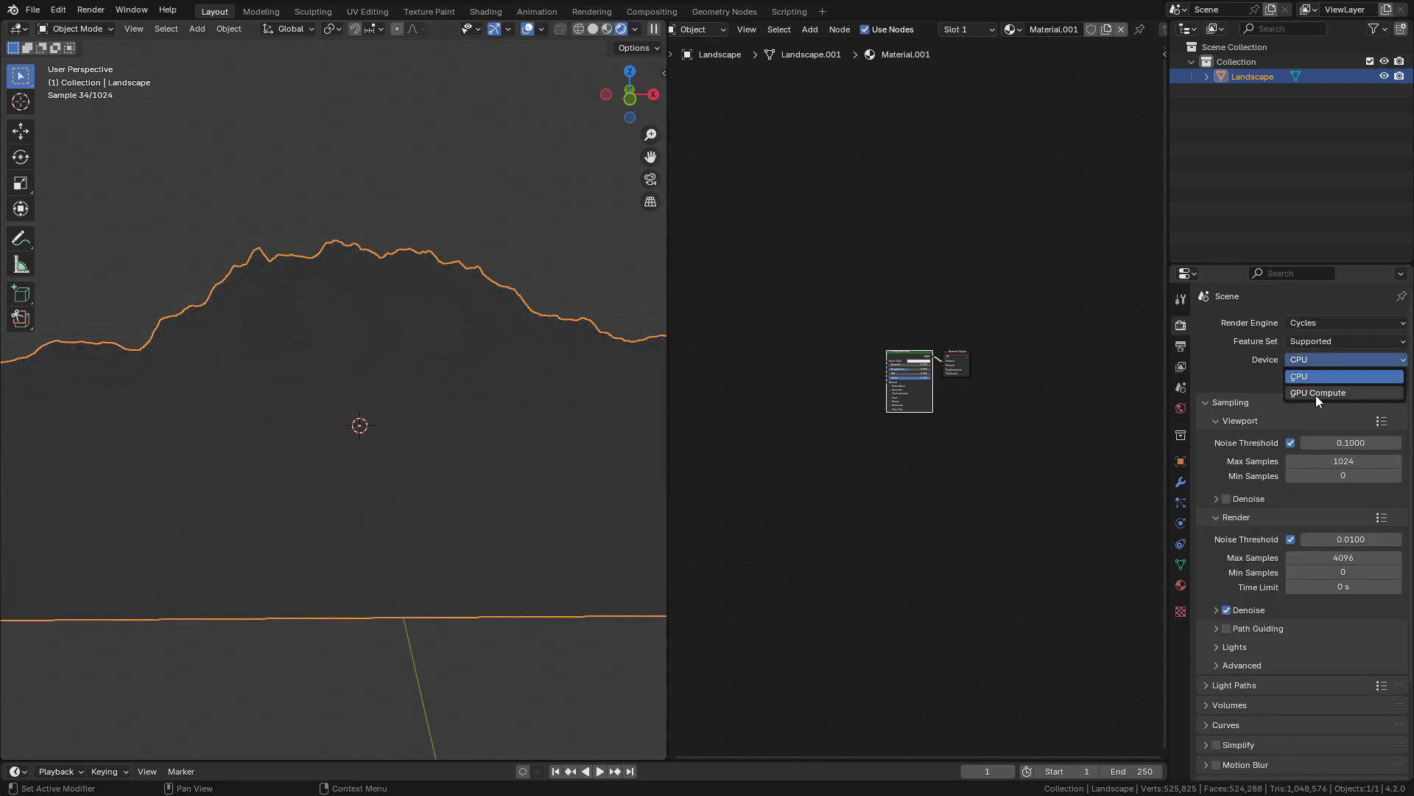
click(1315, 393)
Use a Sky Texture as the world background color and set its strength to 0.5.
click(1180, 409)
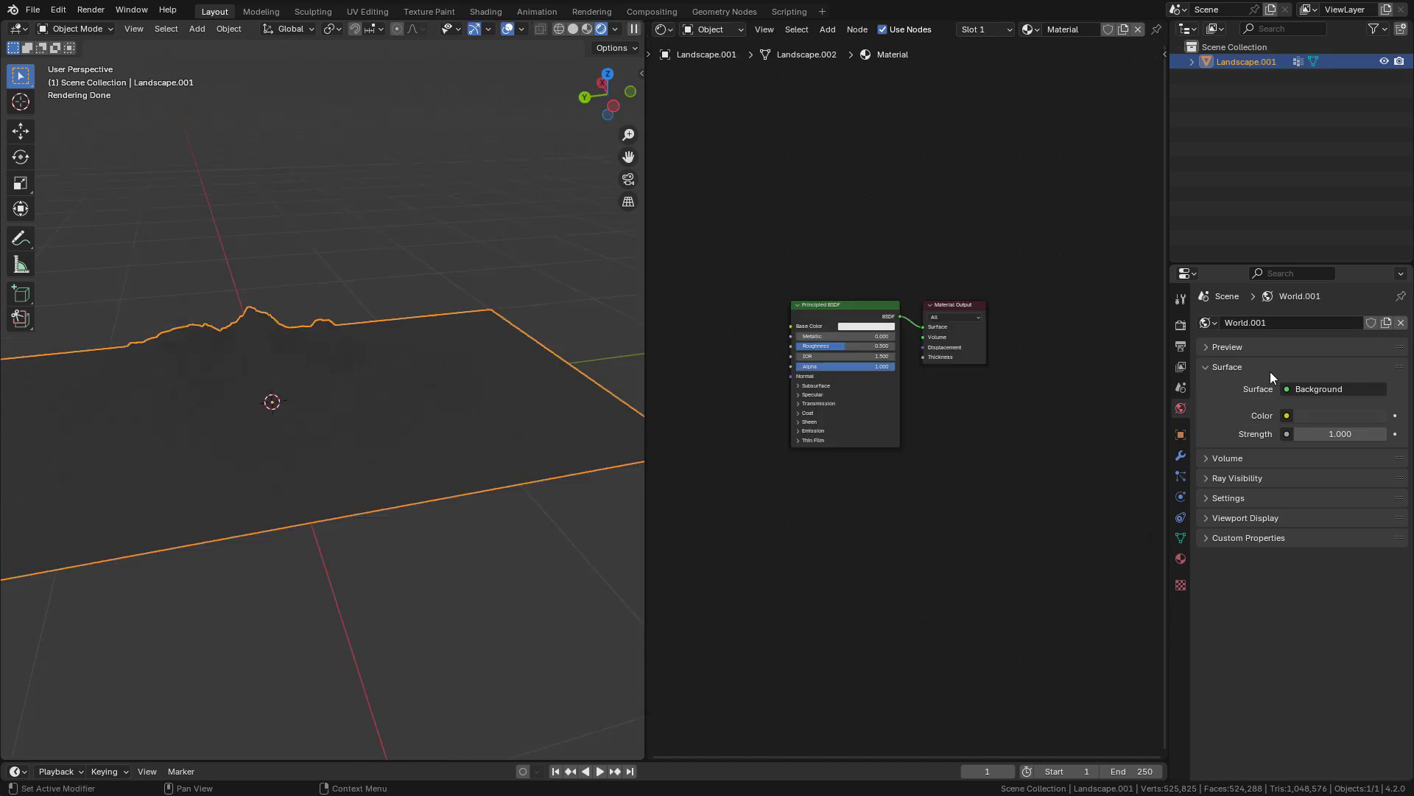
click(1286, 415)
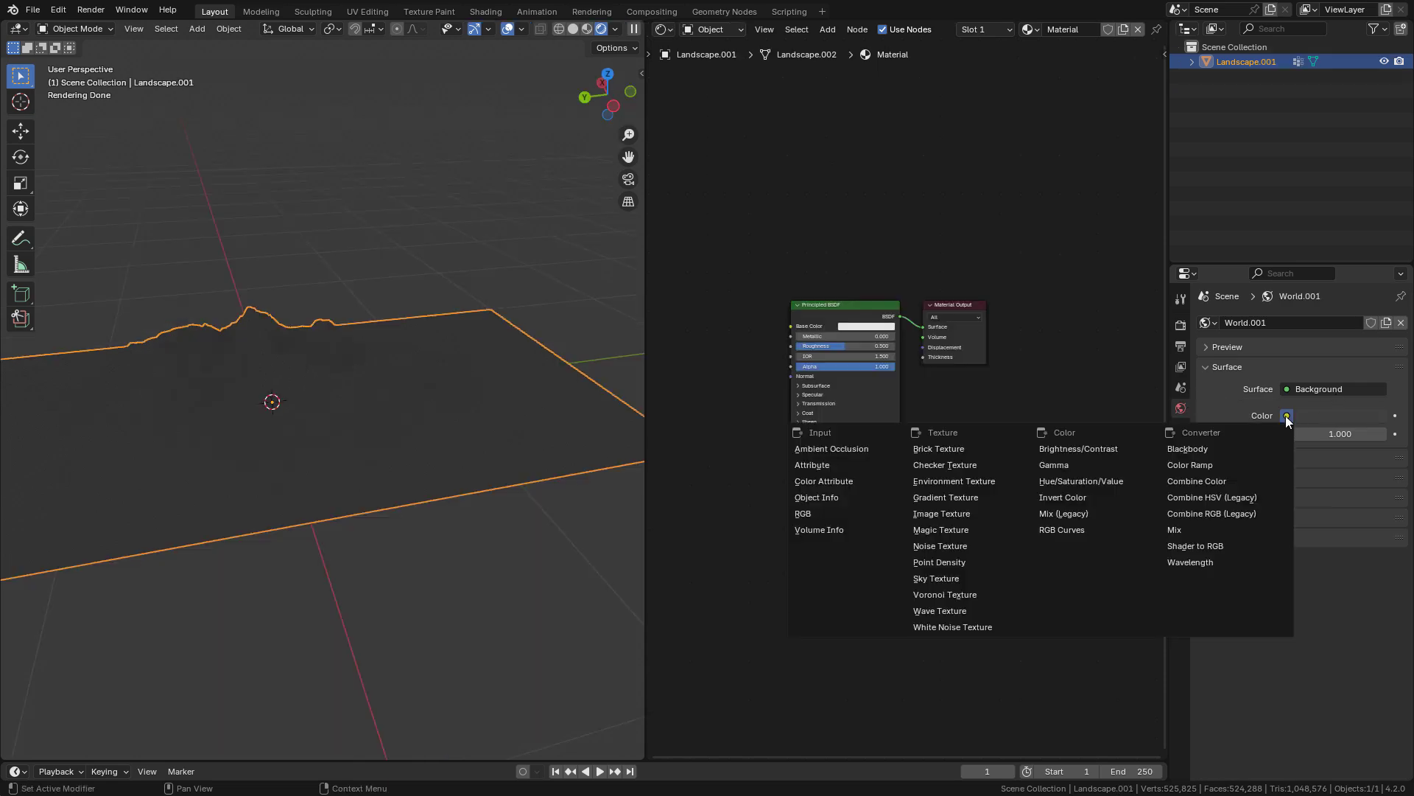
click(946, 581)
double_click(1319, 603)
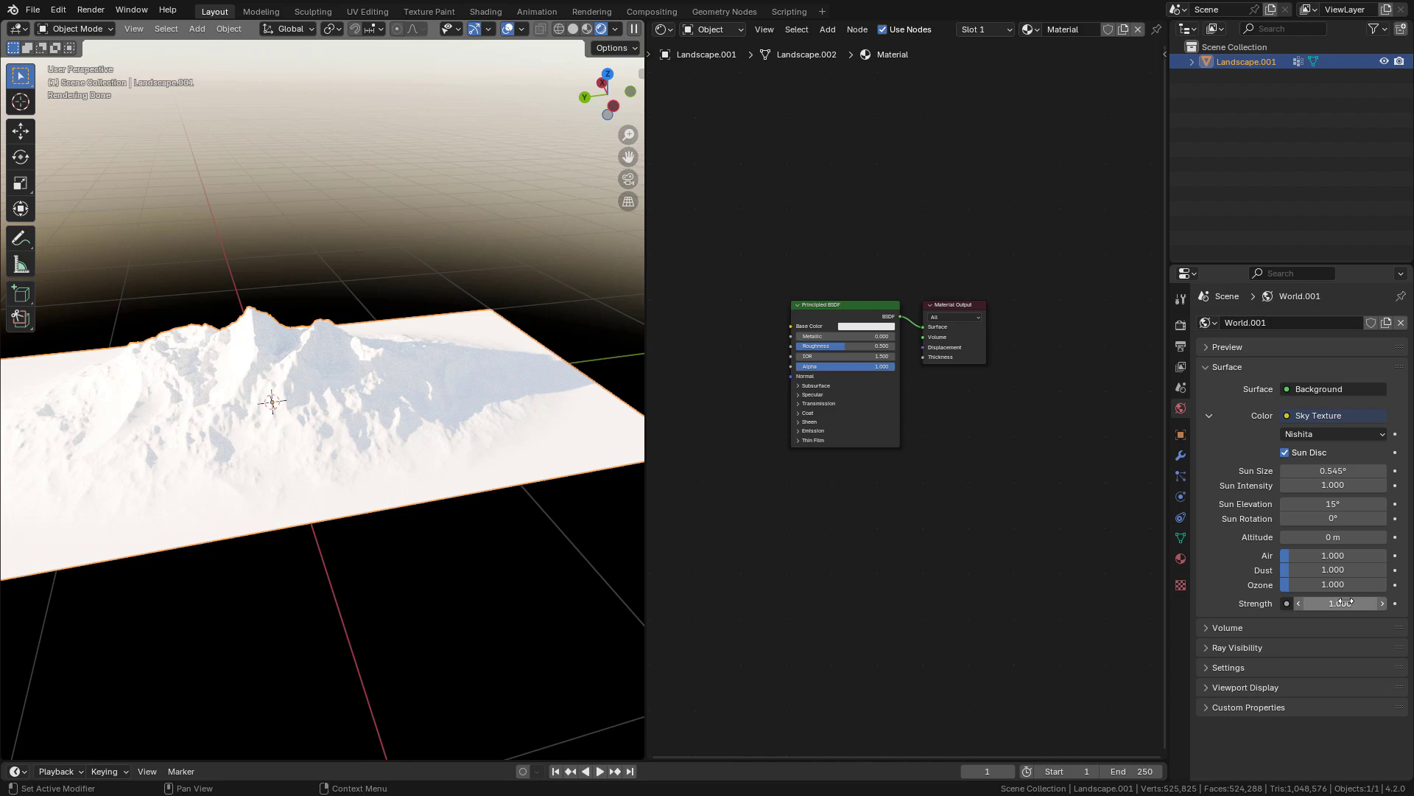
text(5.00.5)
key(Return)
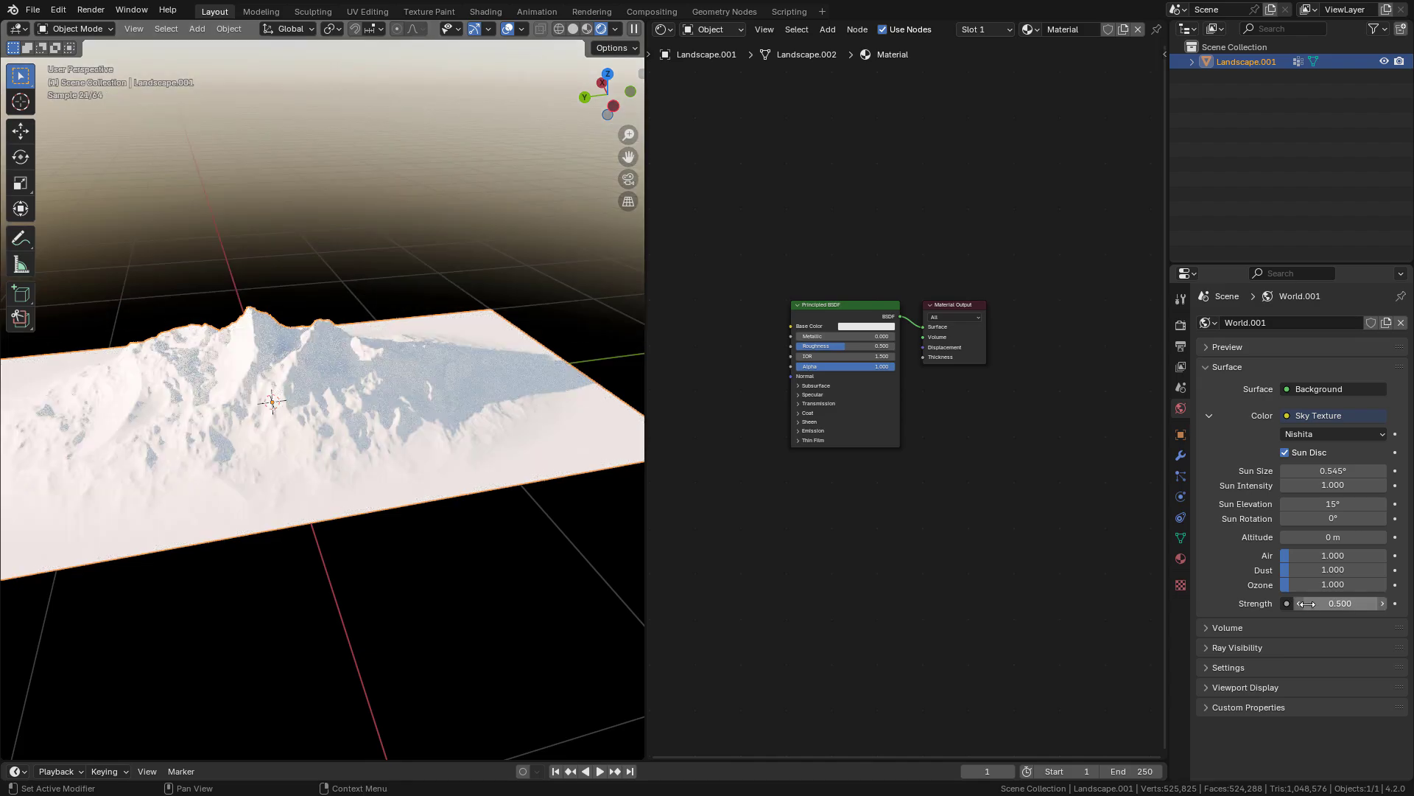
Rotate the sky's sun to about 17.1° so it lights the mountain from the side.
drag(1301, 518, 1249, 518)
scroll(445, 341, up, 3)
middle_drag(413, 383, 324, 353)
drag(1337, 519, 1399, 519)
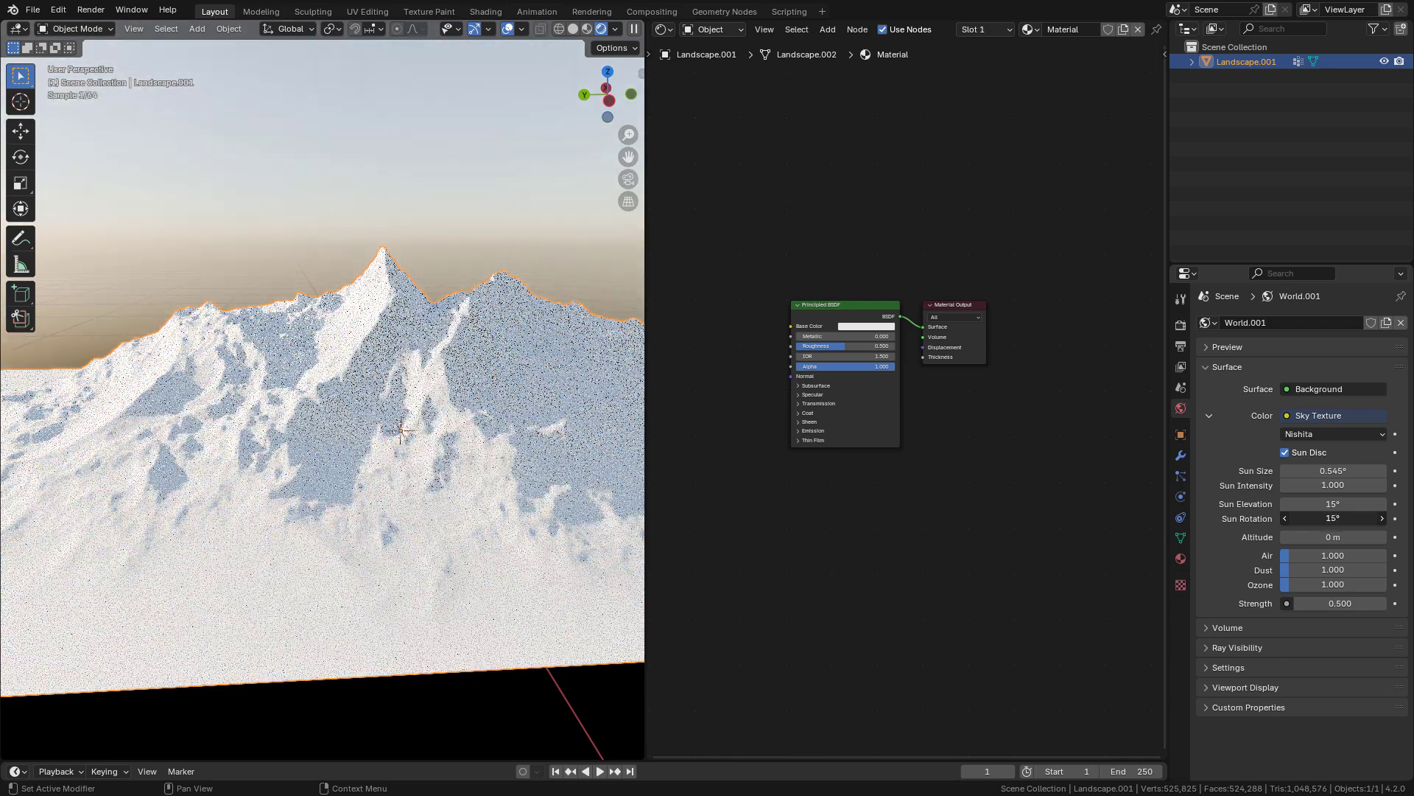
middle_drag(449, 394, 455, 374)
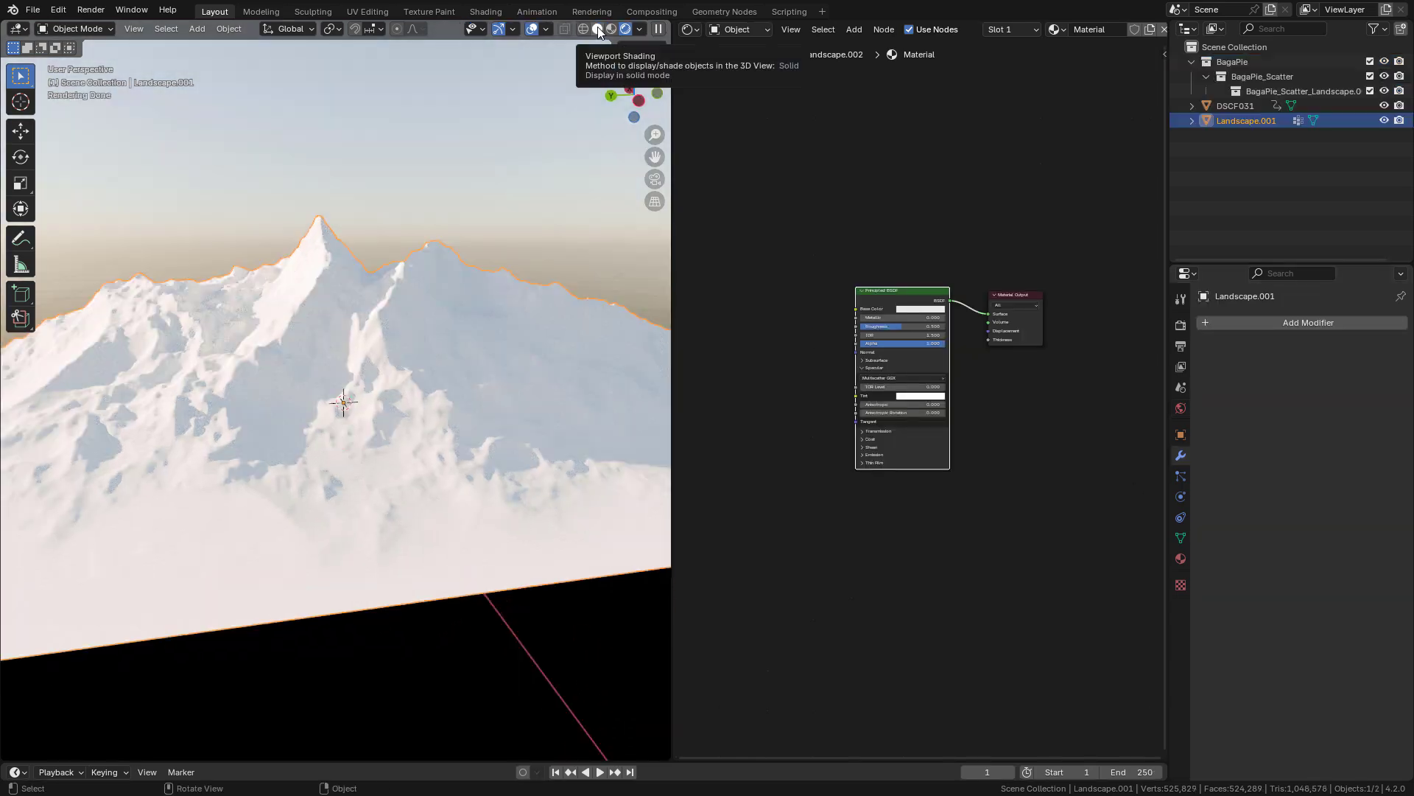
Switch to solid shading and UV-unwrap the entire landscape mesh in Edit Mode.
click(597, 29)
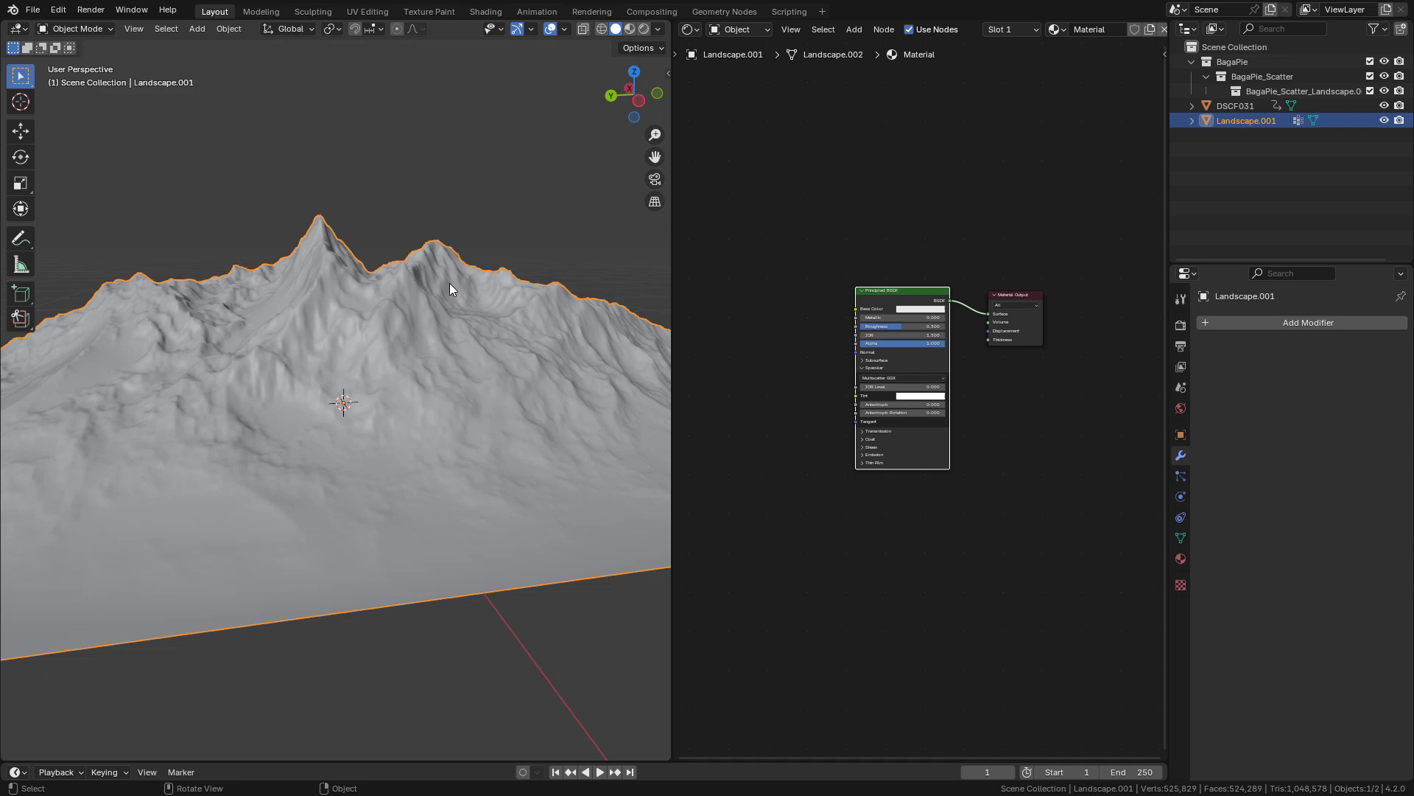
key(Tab)
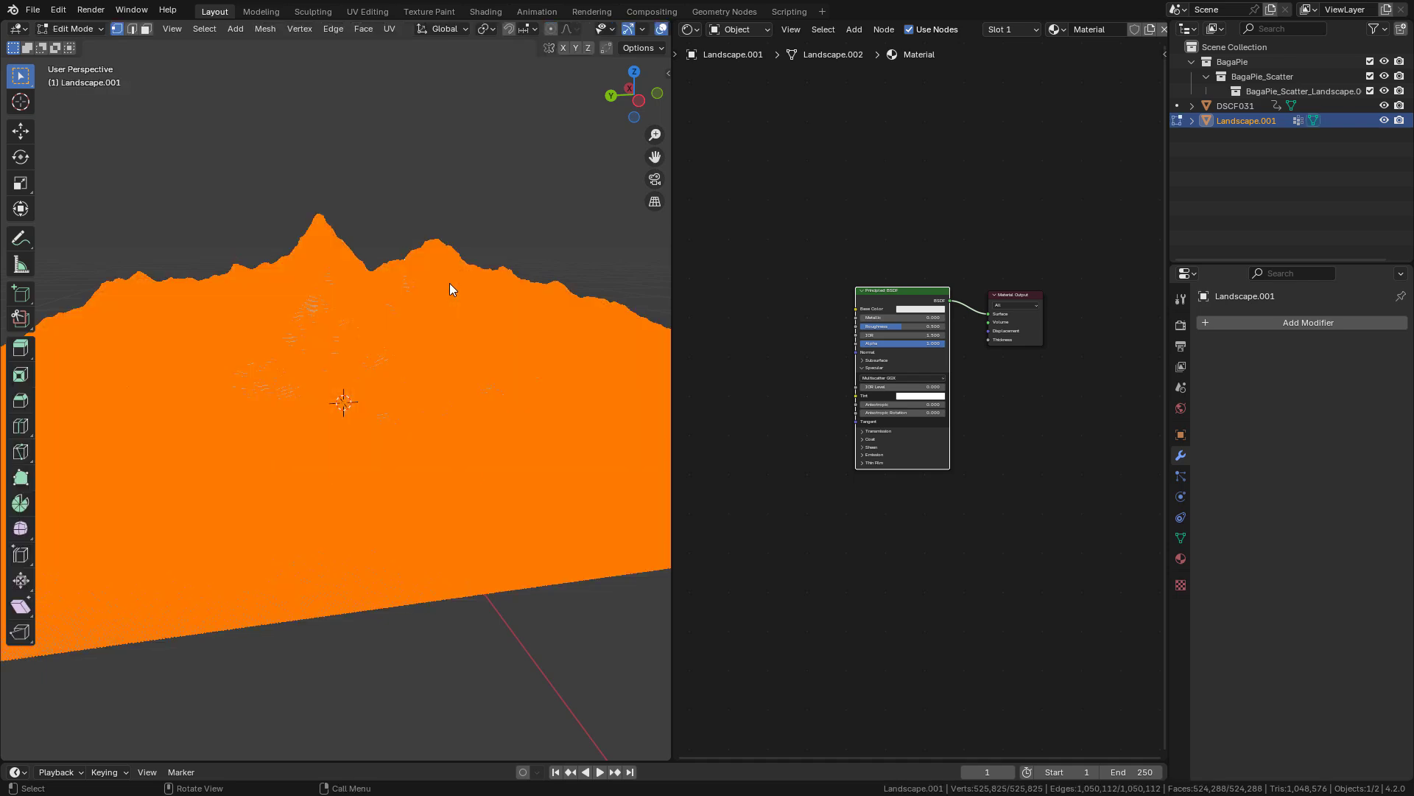
key(u)
click(422, 367)
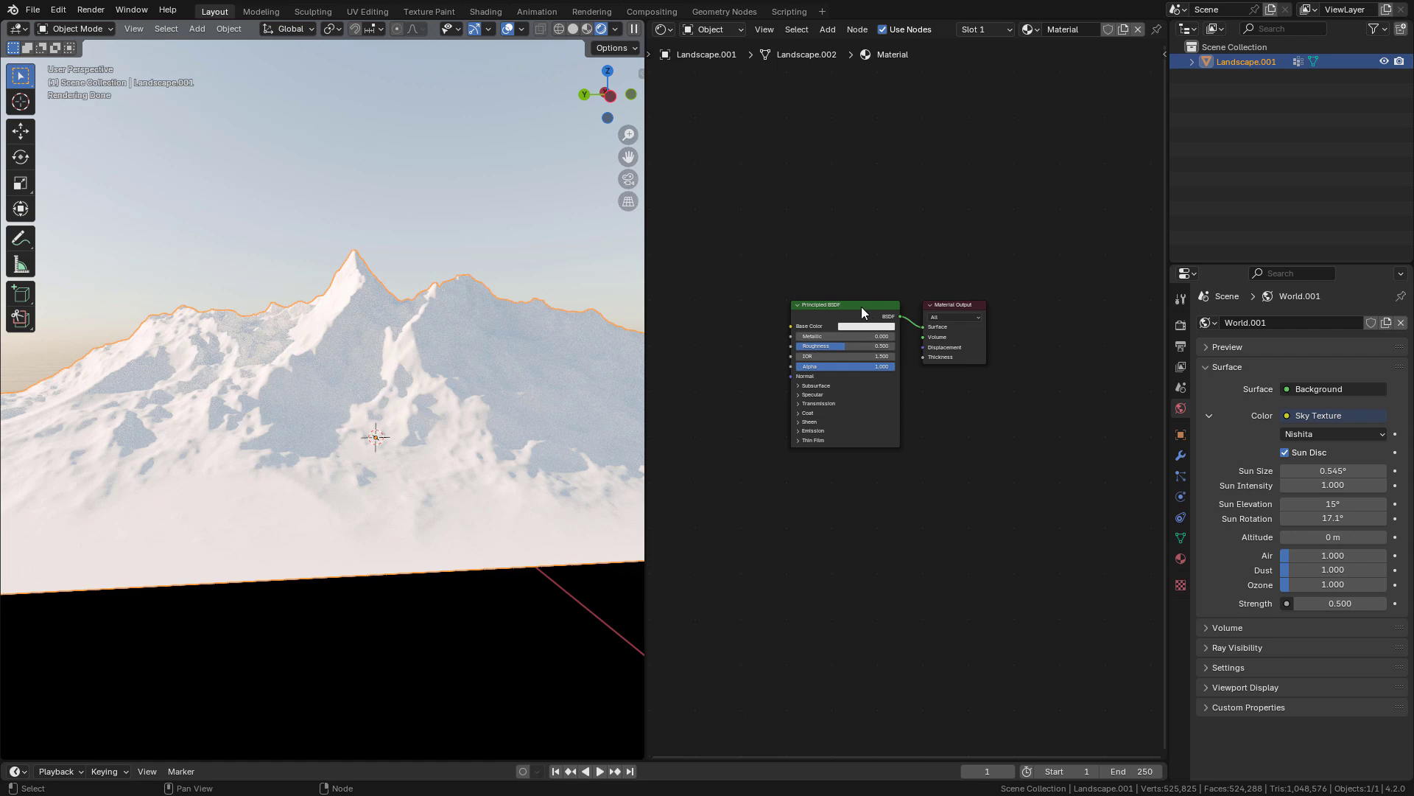
Run Principled Texture Setup on the Principled BSDF with the rock_face_03 4k diffuse, OpenGL normal and roughness maps.
click(858, 308)
drag(828, 305, 806, 329)
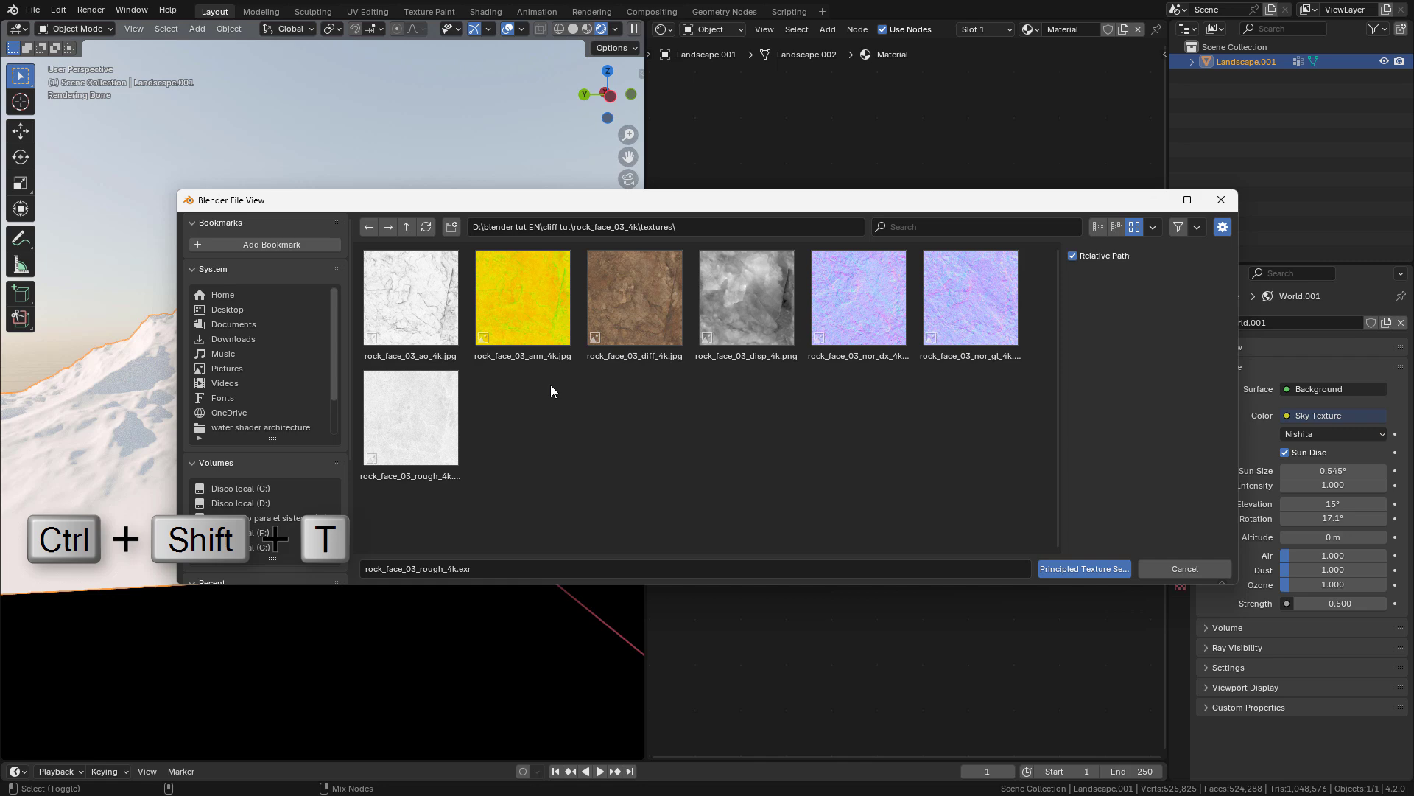
click(635, 317)
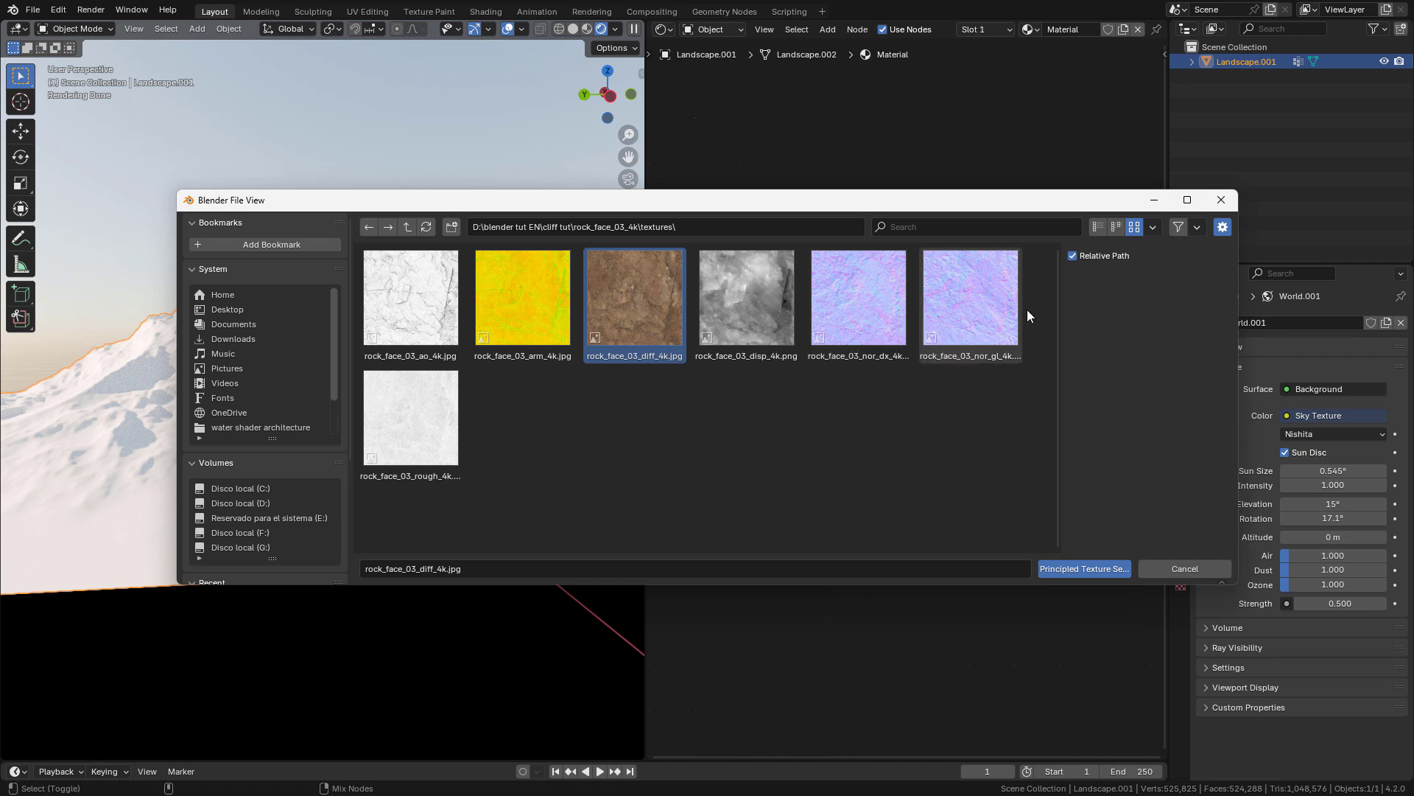
ctrl+click(958, 299)
ctrl+click(444, 439)
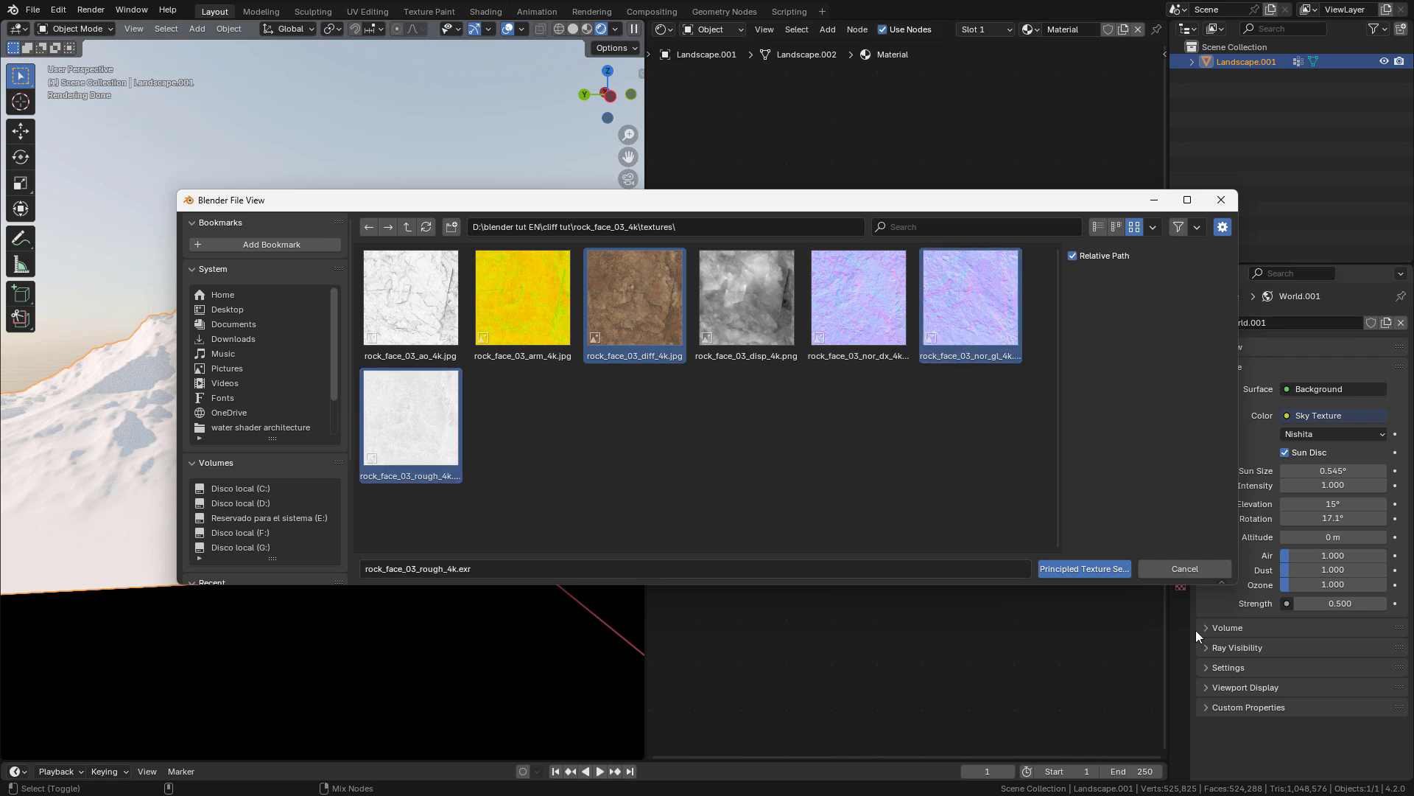
click(1089, 568)
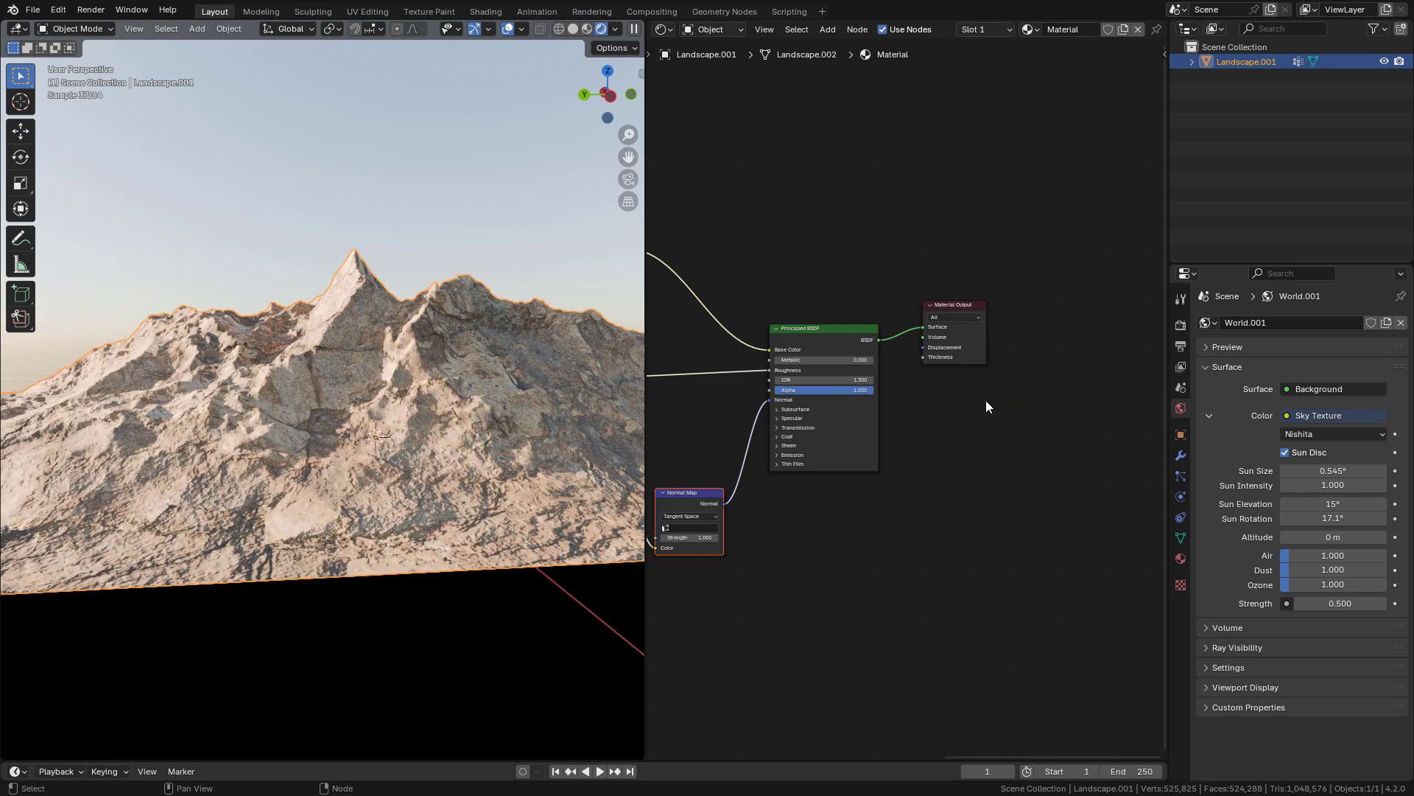
Lower the Principled BSDF's specular IOR level and set the Mapping node's scale to 10 on all axes.
click(789, 419)
drag(838, 440, 781, 438)
middle_drag(757, 415, 1221, 396)
middle_drag(786, 372, 894, 372)
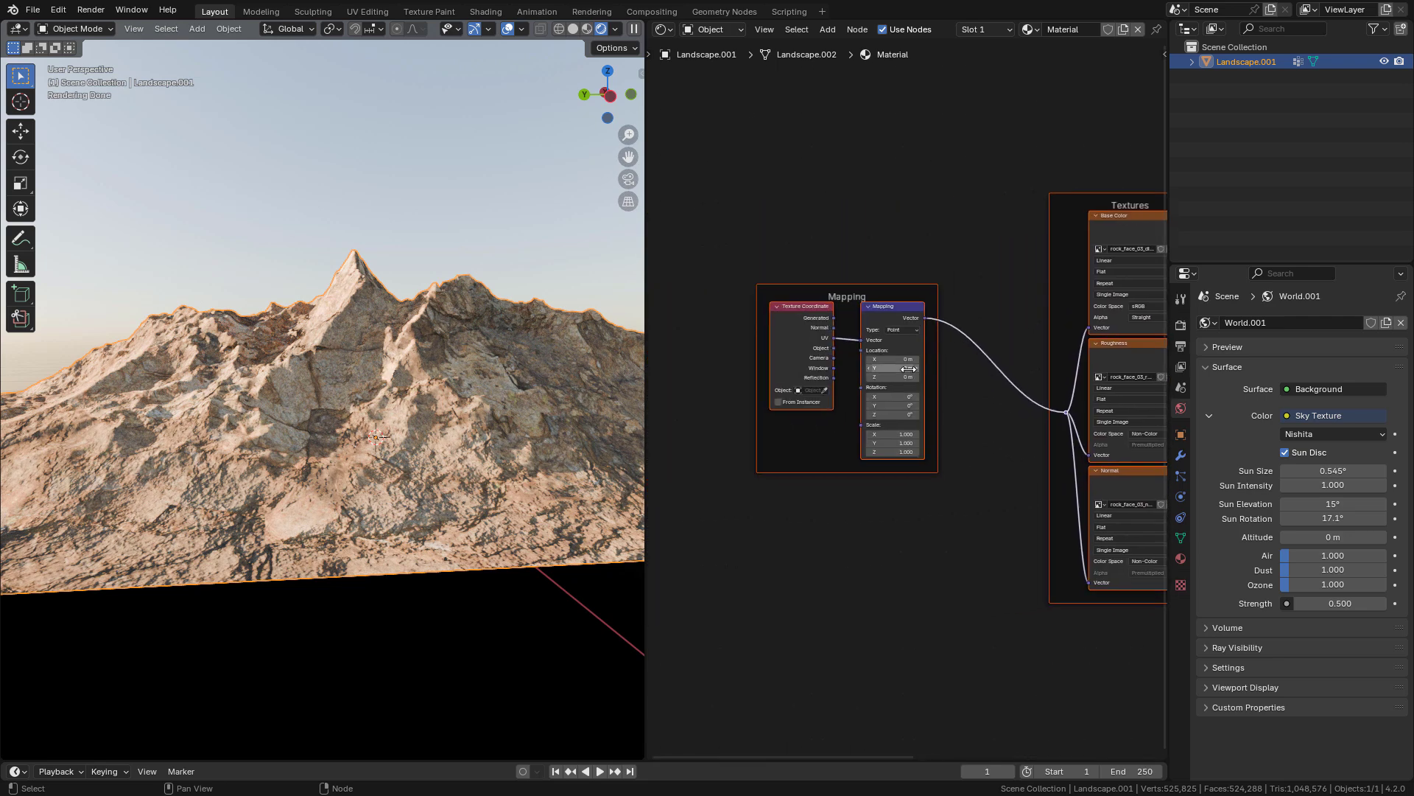
scroll(893, 391, up, 4)
click(888, 446)
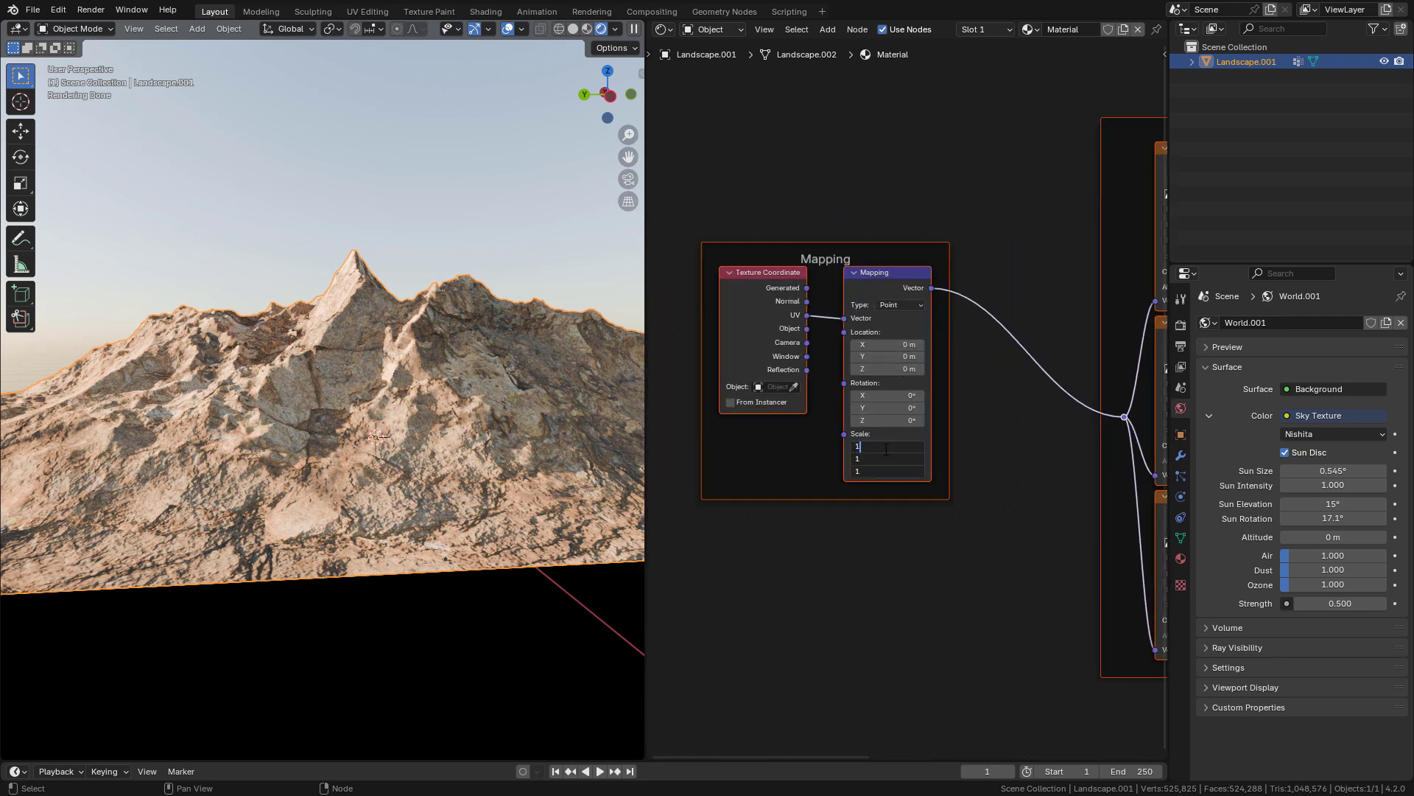
text(1)
key(Return)
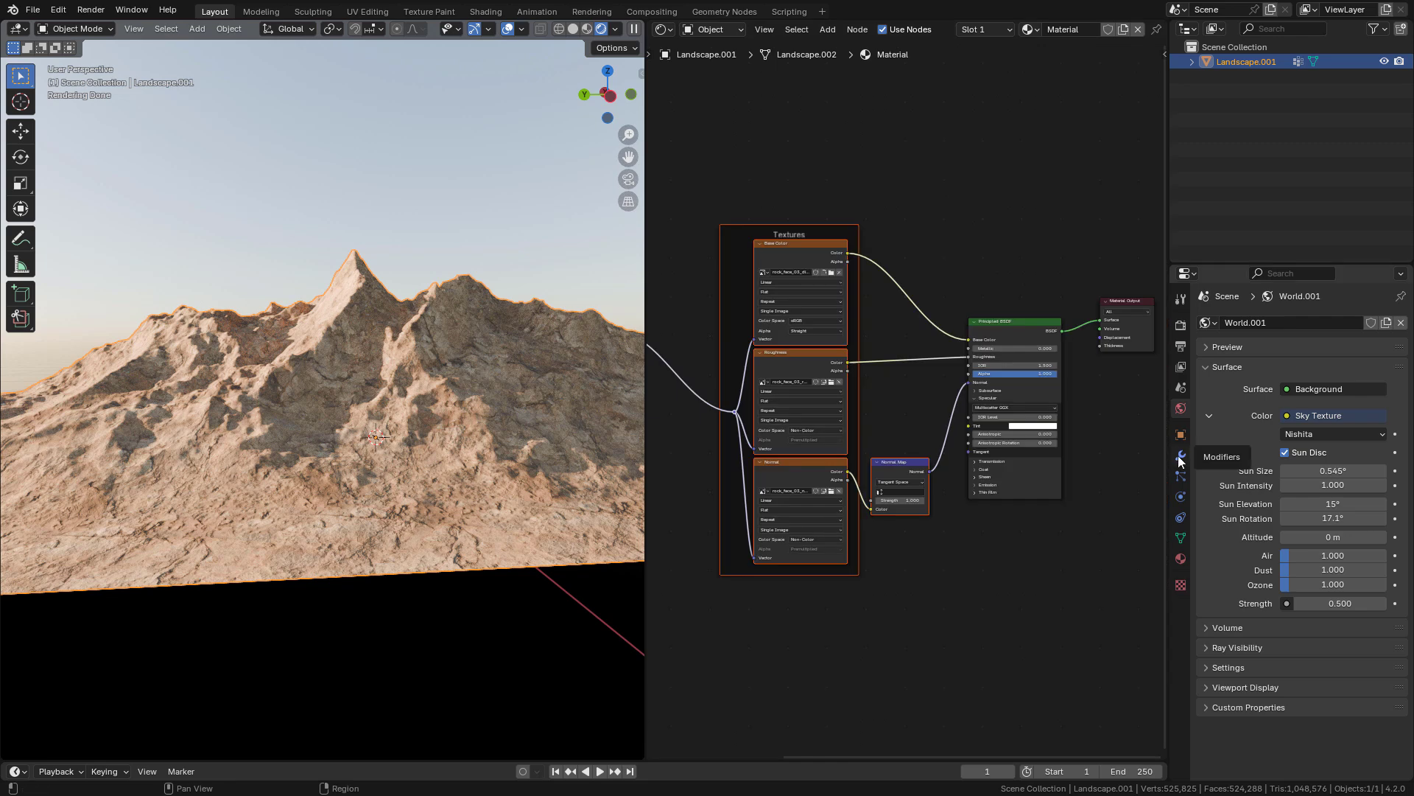
Add a Displace modifier to the landscape, create a new texture for it and open that texture's settings.
click(1181, 455)
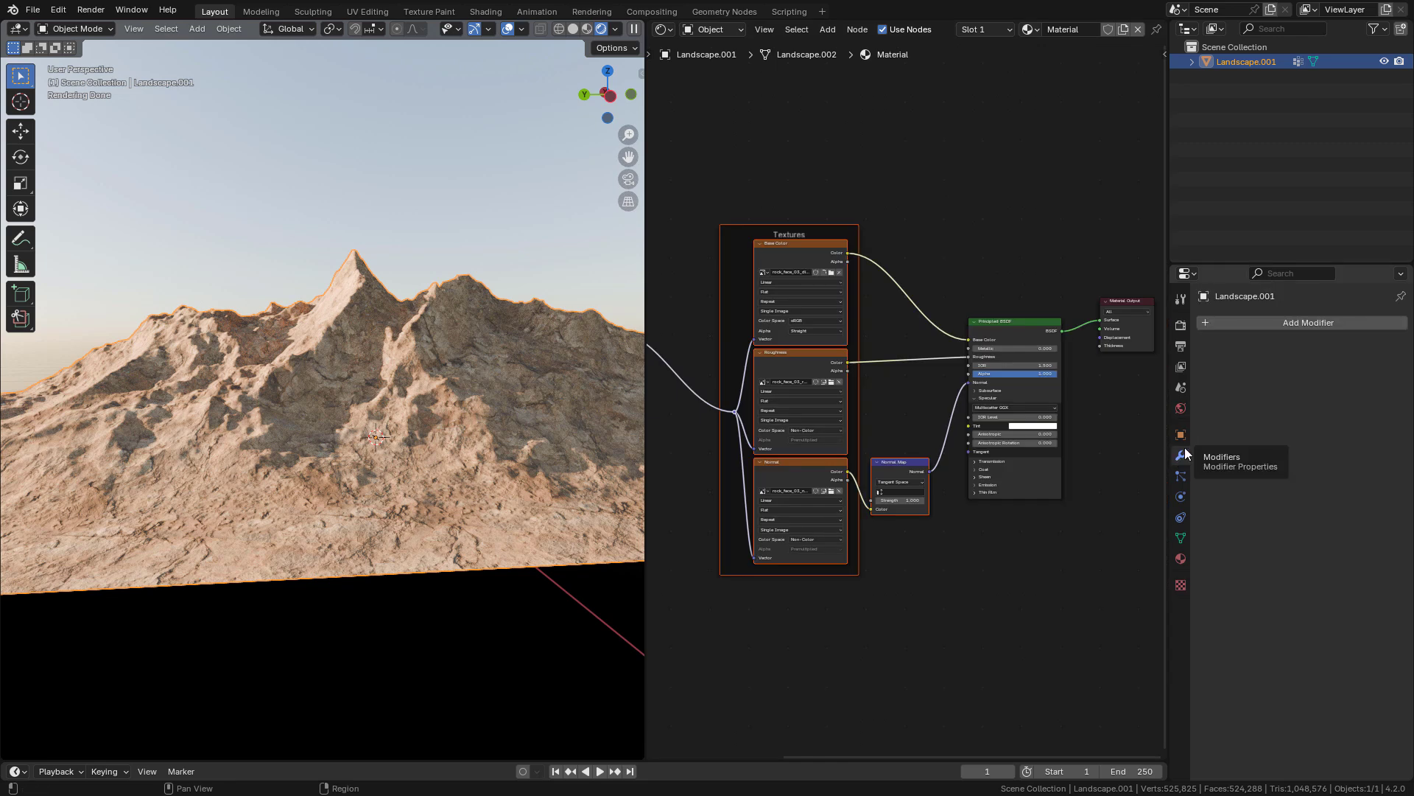
click(1230, 322)
key(space)
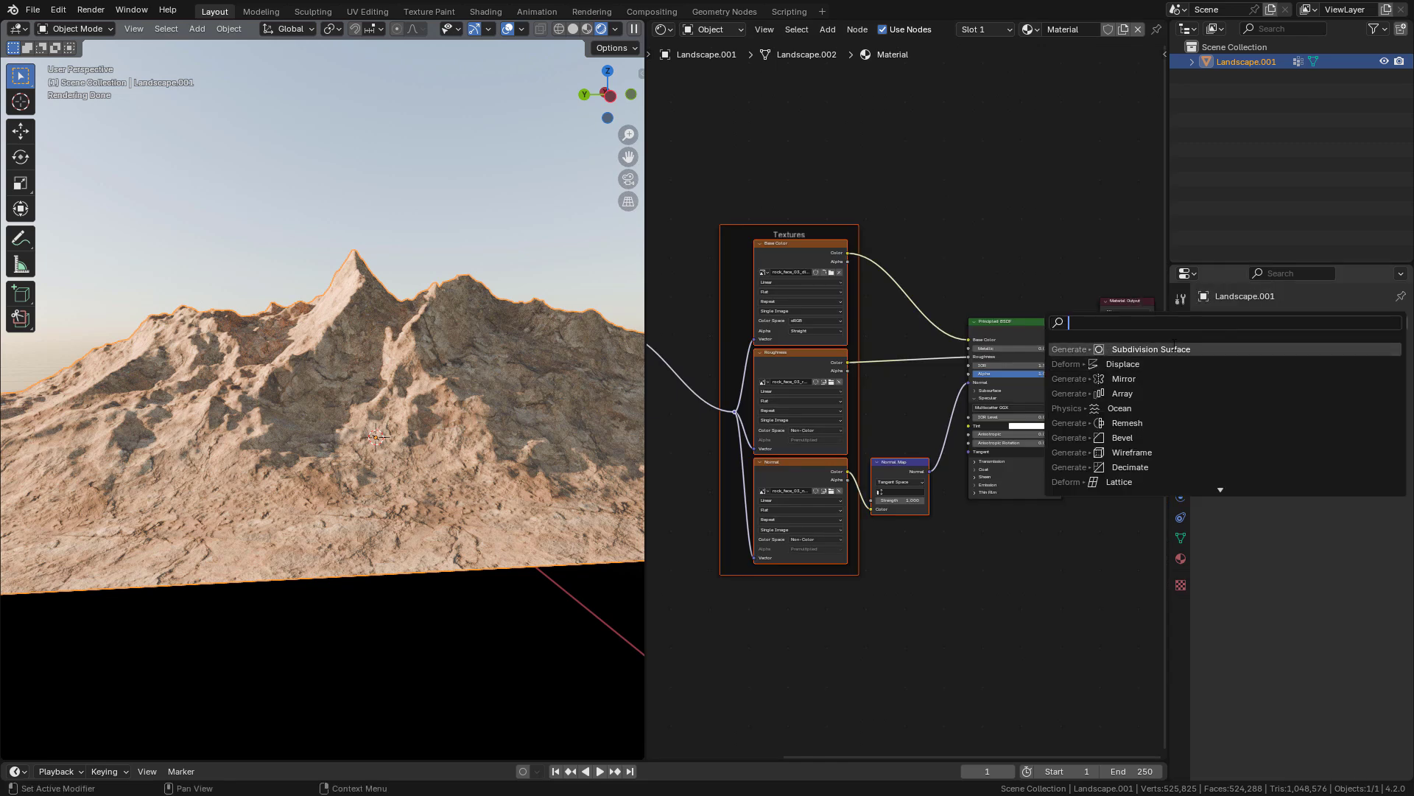
click(1138, 365)
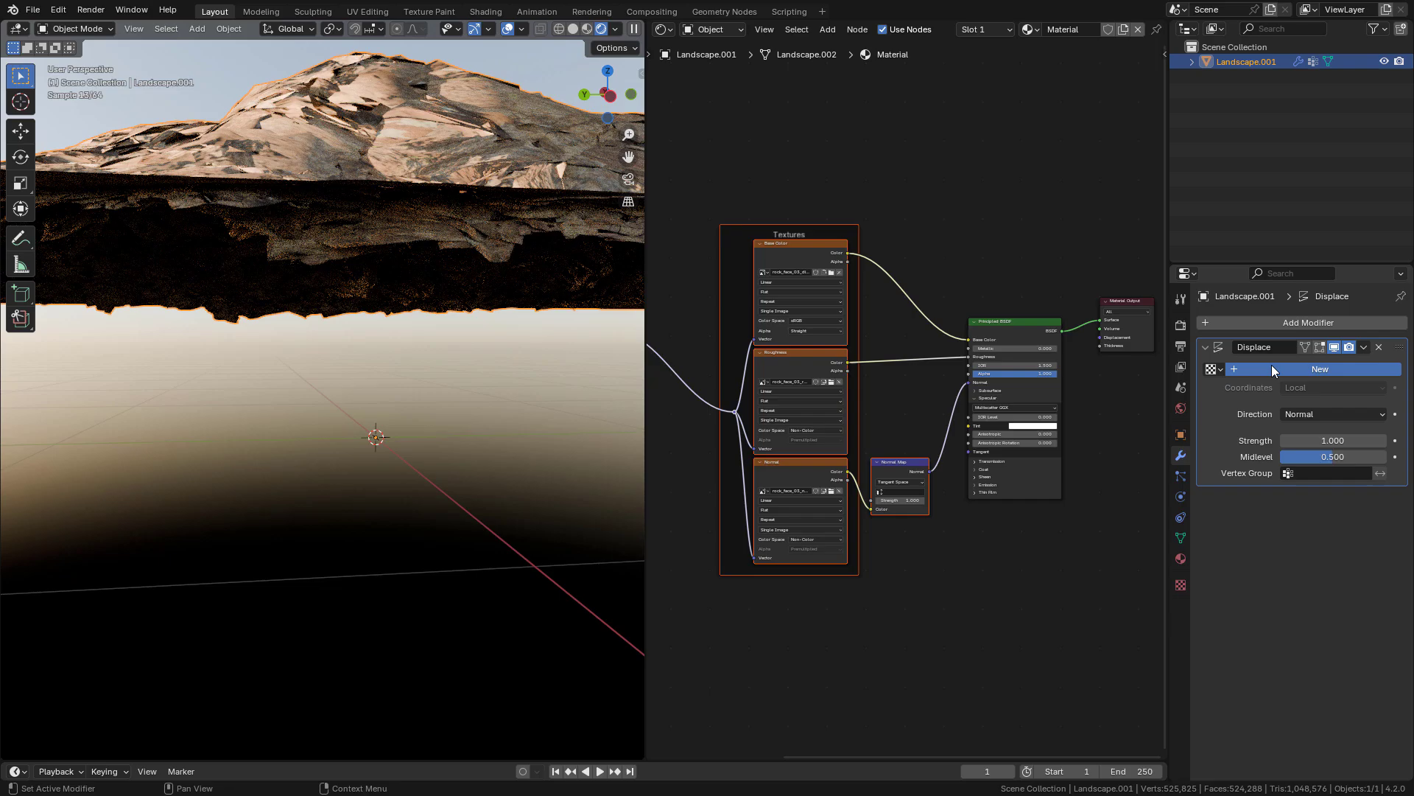
click(1272, 368)
click(1394, 369)
Try the Clouds type for the displacement texture and return it to Image or Movie.
click(1303, 367)
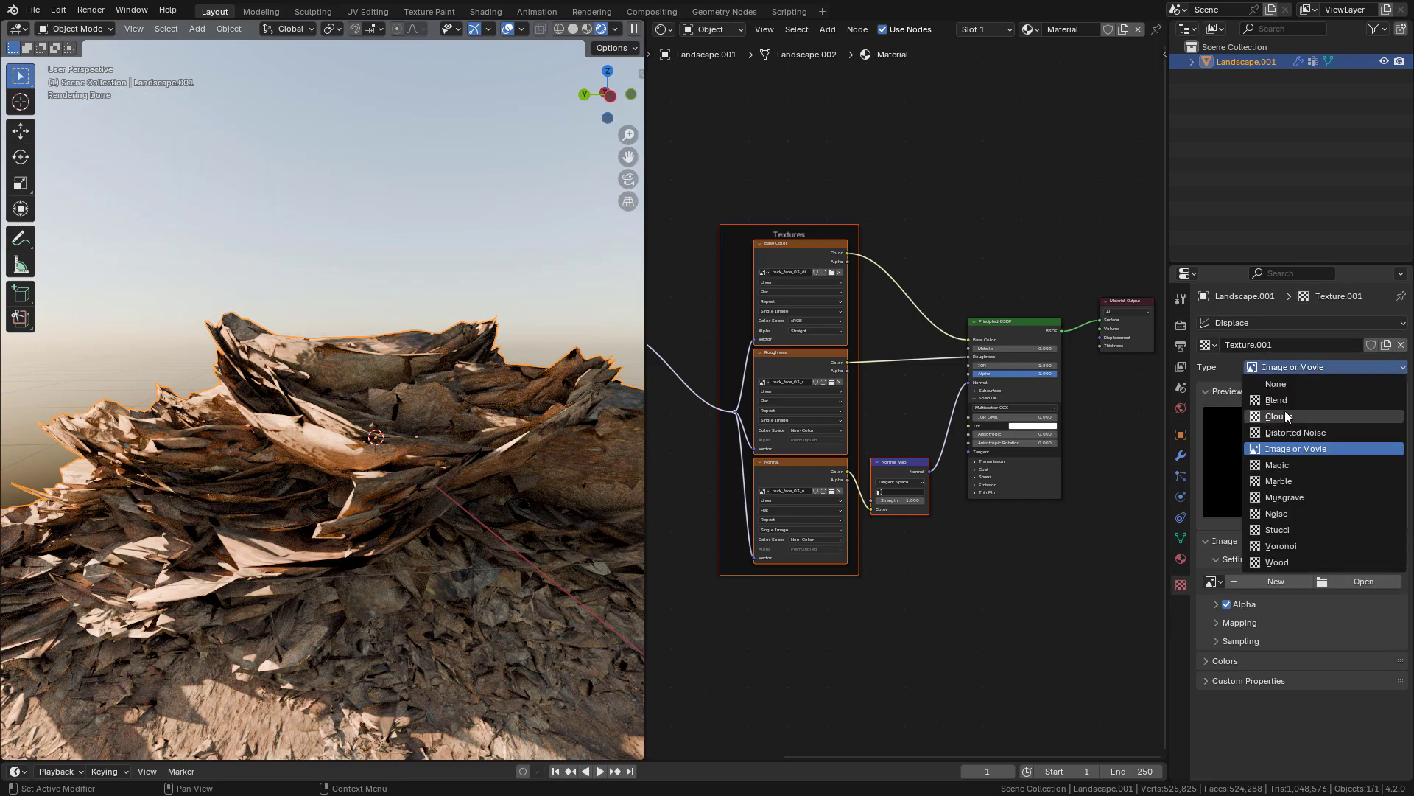
click(1283, 416)
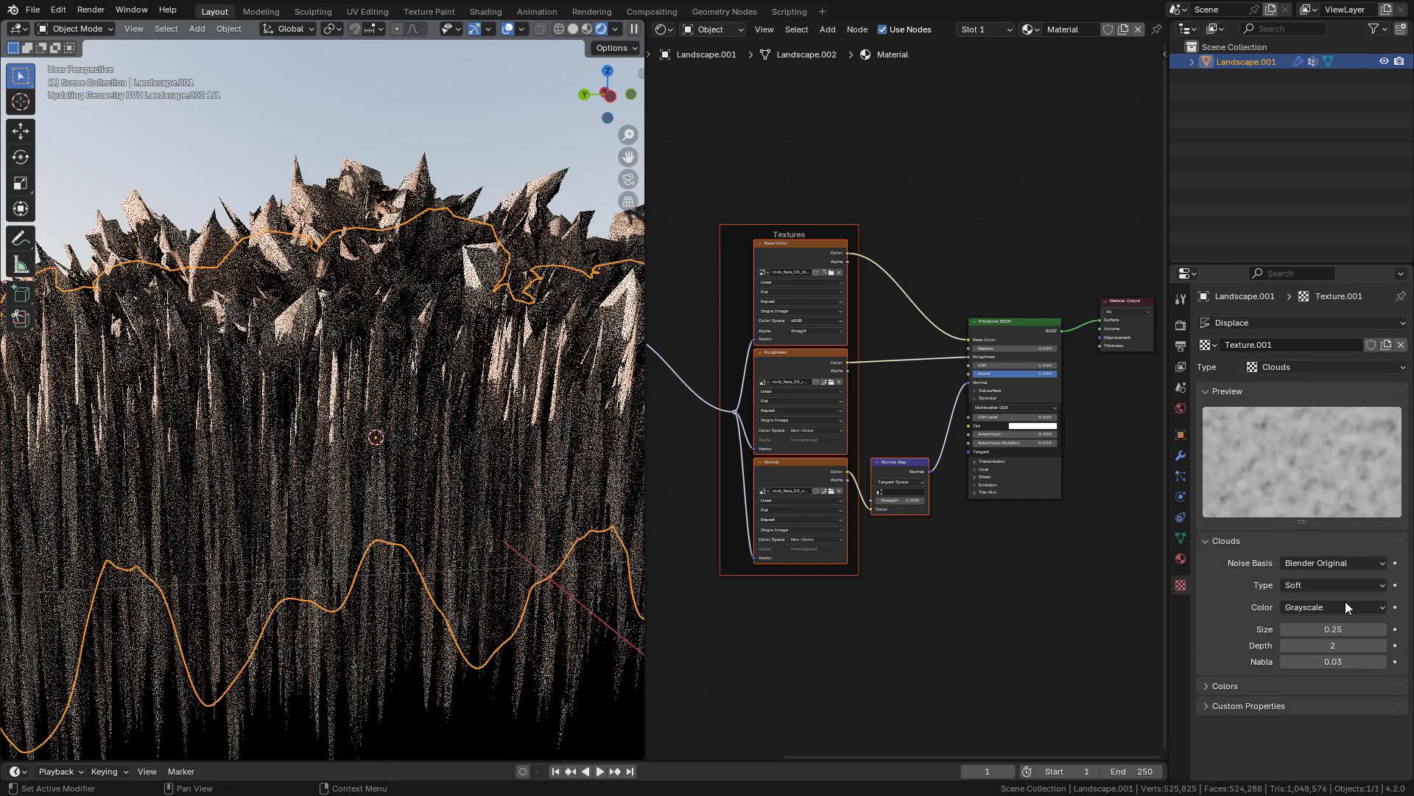
click(1286, 368)
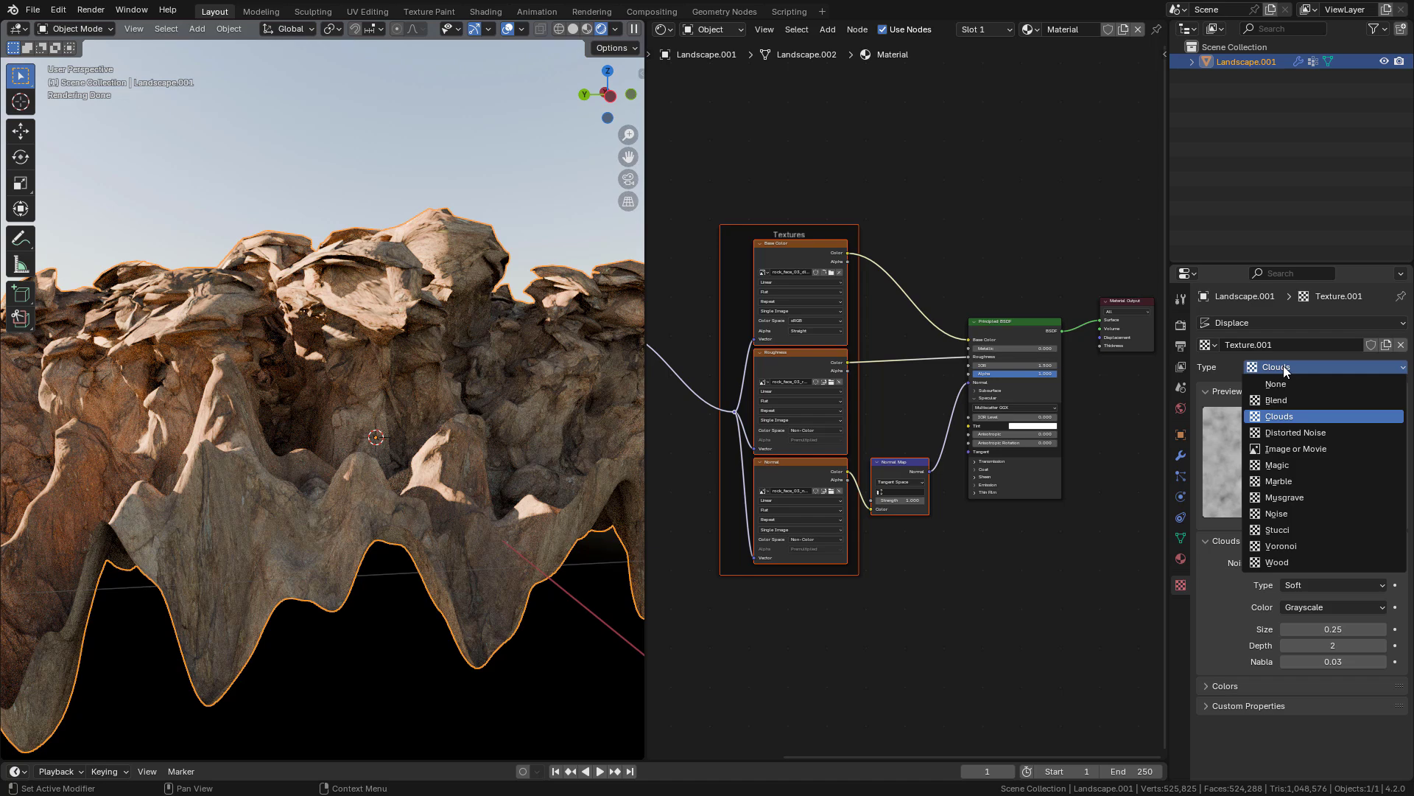
click(1310, 448)
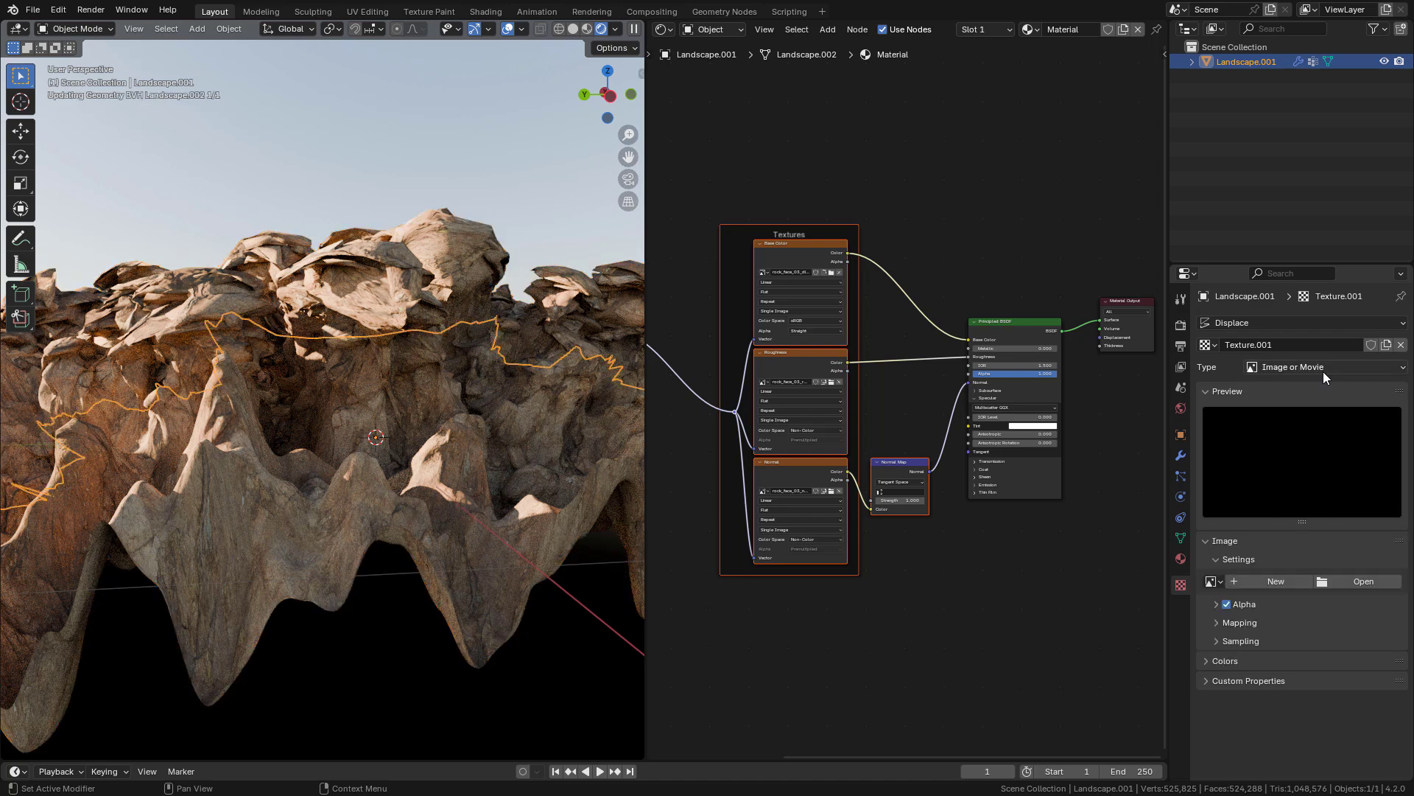
Load rock_face_03_disp_4k.png as the displacement texture's image.
click(1351, 582)
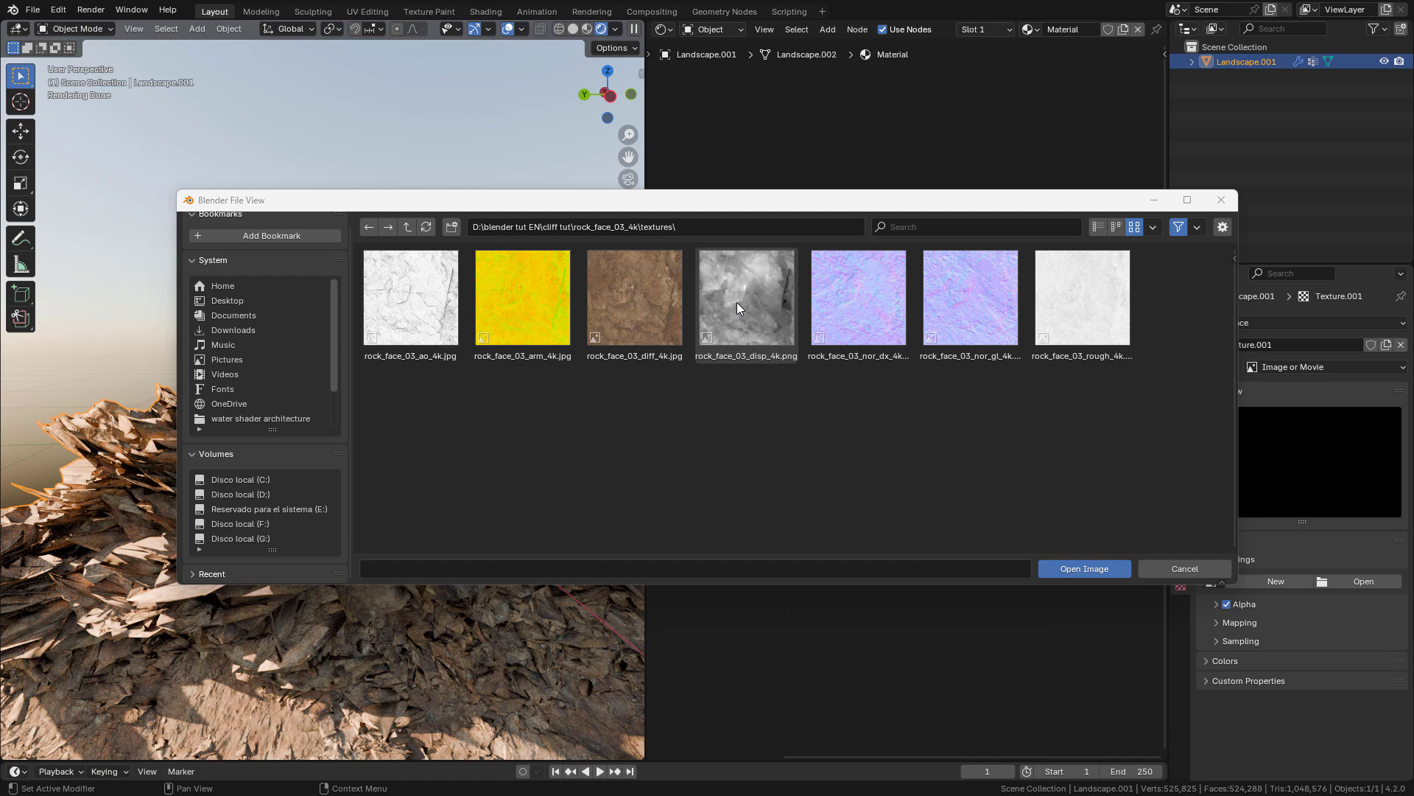
click(749, 303)
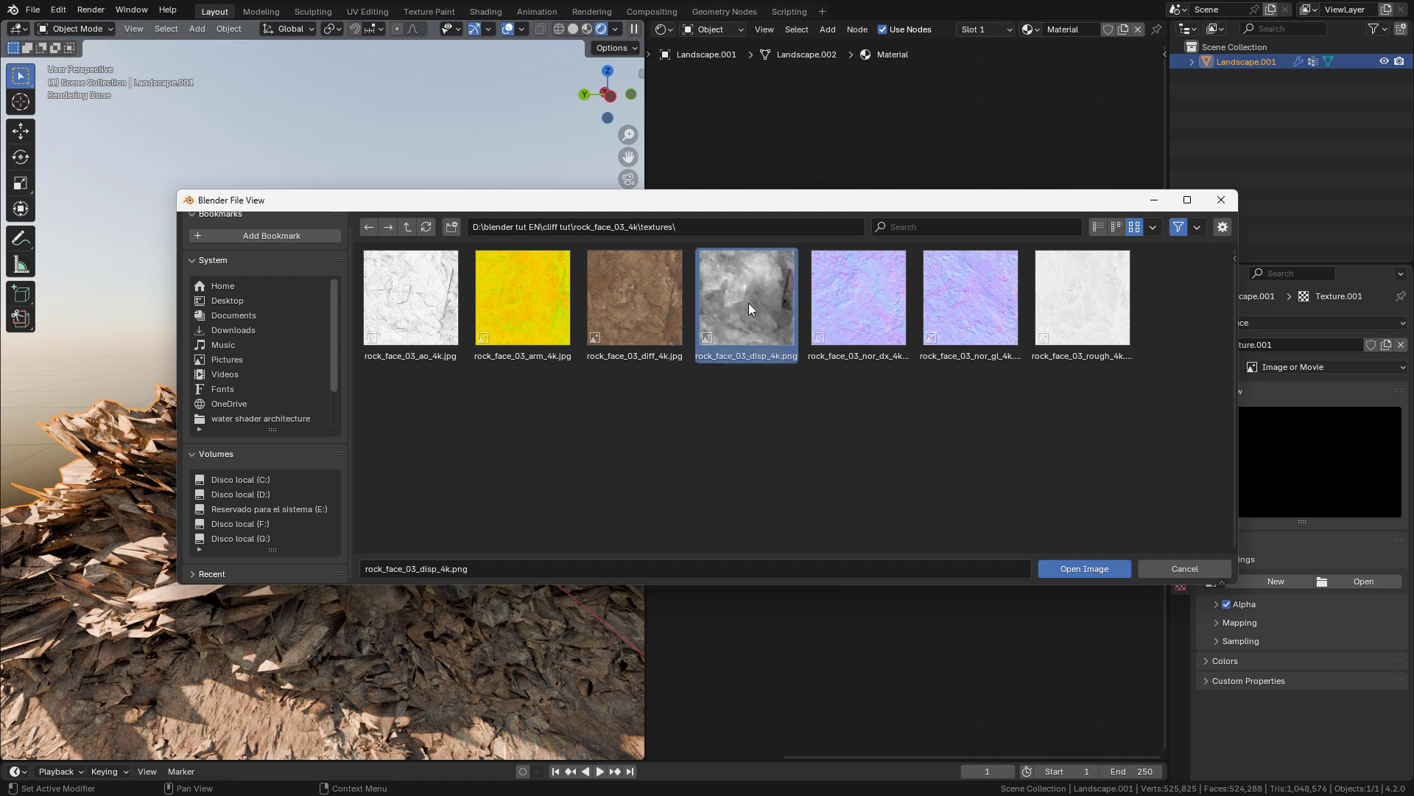
click(1081, 569)
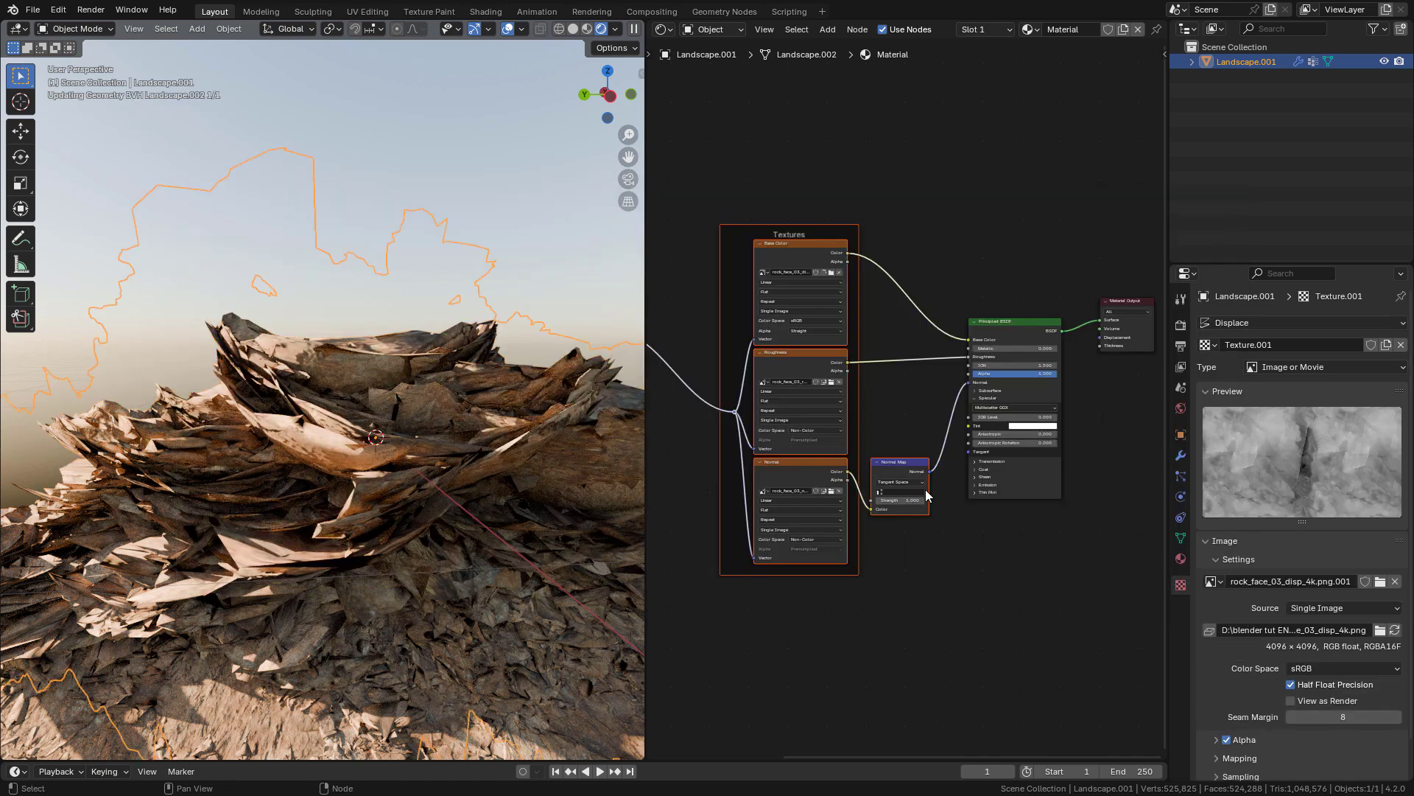
Set the displacement texture's mapping repeat to 10 in both X and Y, matching the material's scale.
scroll(1270, 608, down, 2)
click(1240, 713)
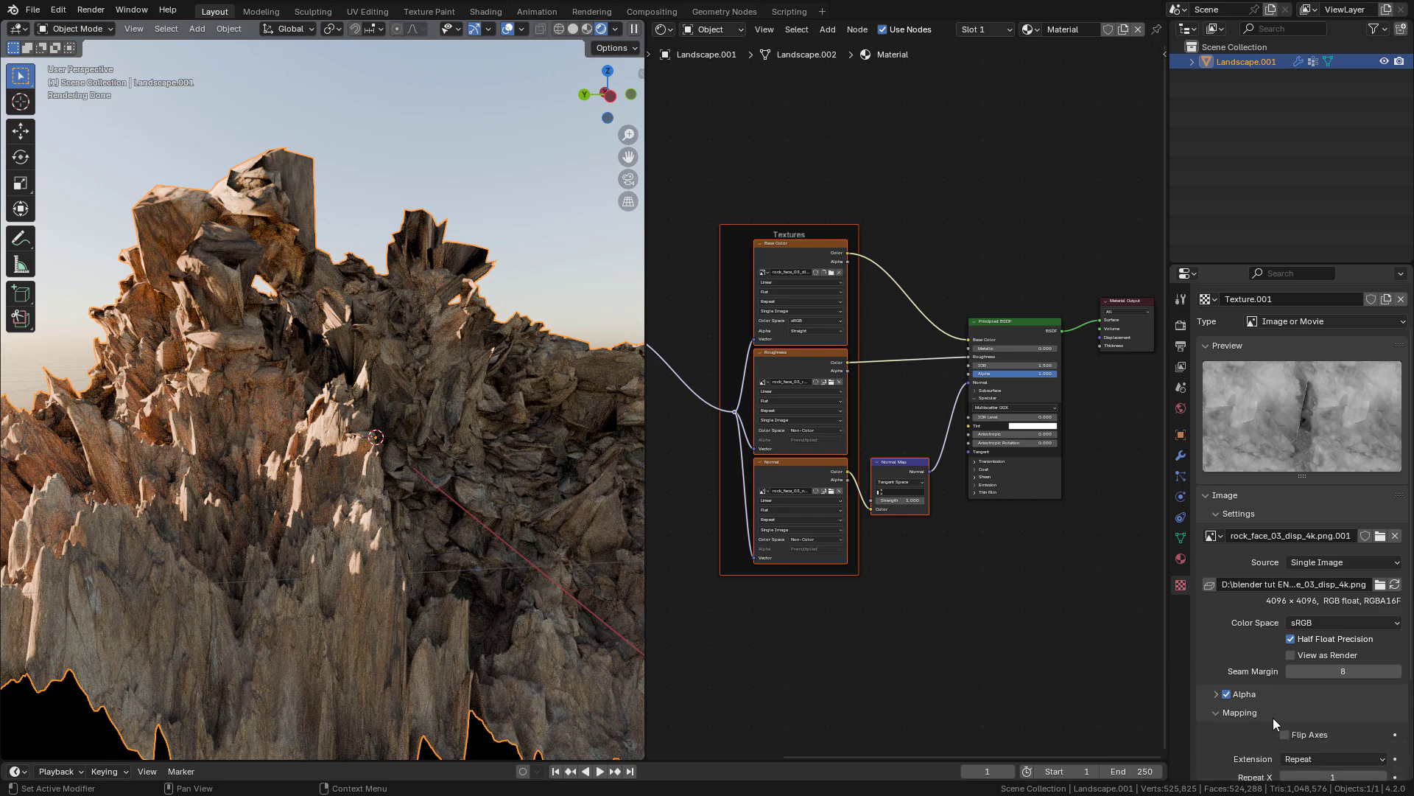
scroll(884, 501, down, 1)
middle_drag(803, 478, 1055, 486)
scroll(958, 476, up, 3)
scroll(1313, 637, down, 3)
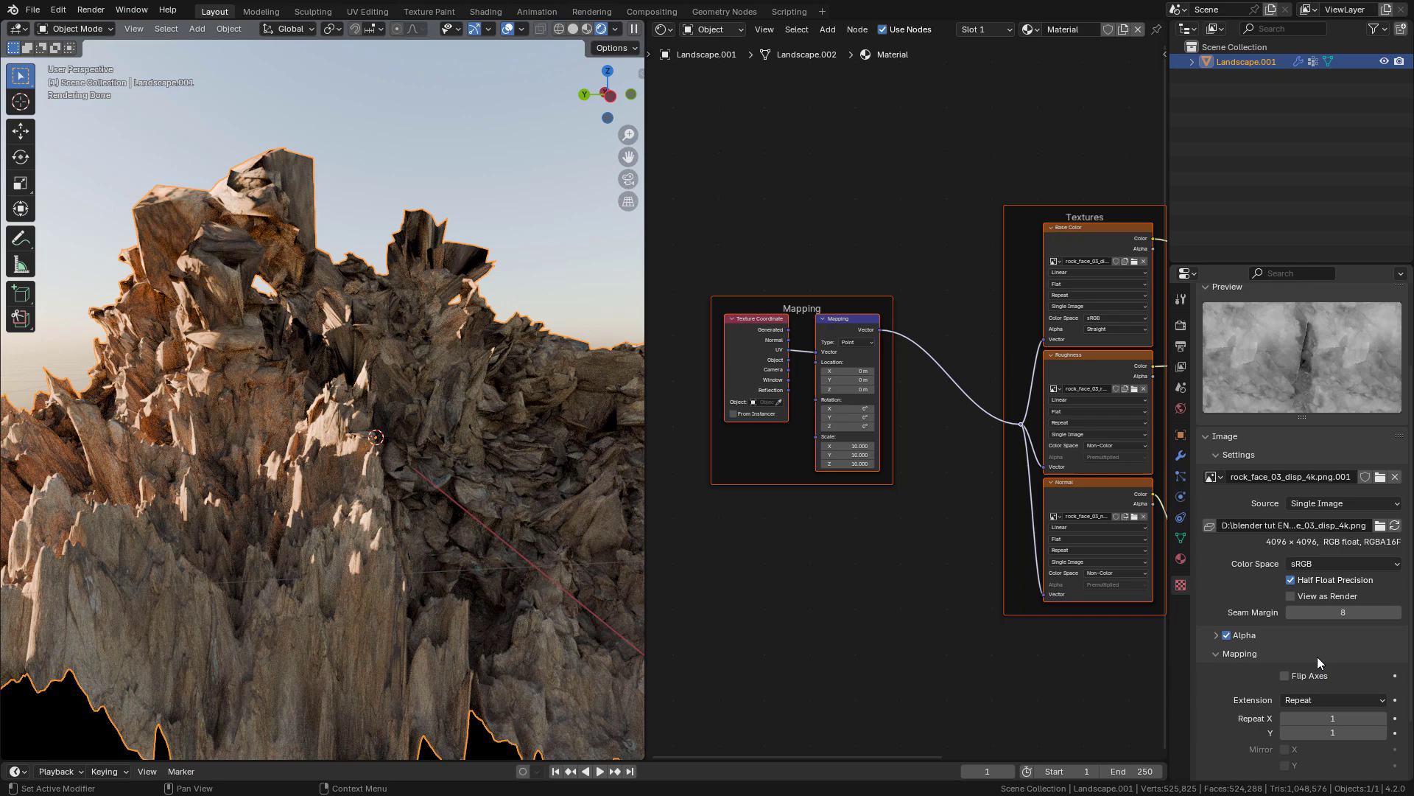
drag(1332, 688, 1332, 703)
text(10)
key(Return)
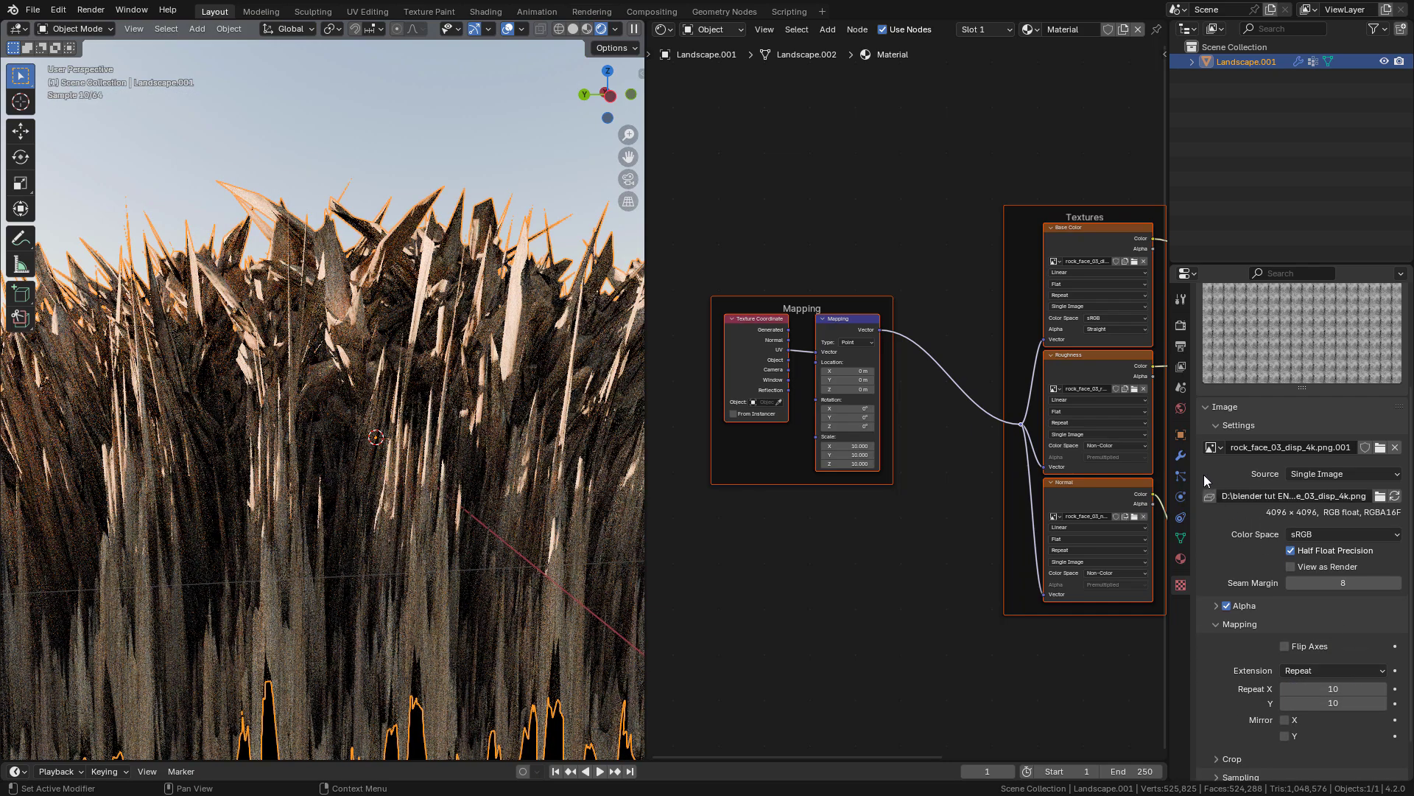
Set the Displace modifier's texture coordinates to UV.
click(1181, 458)
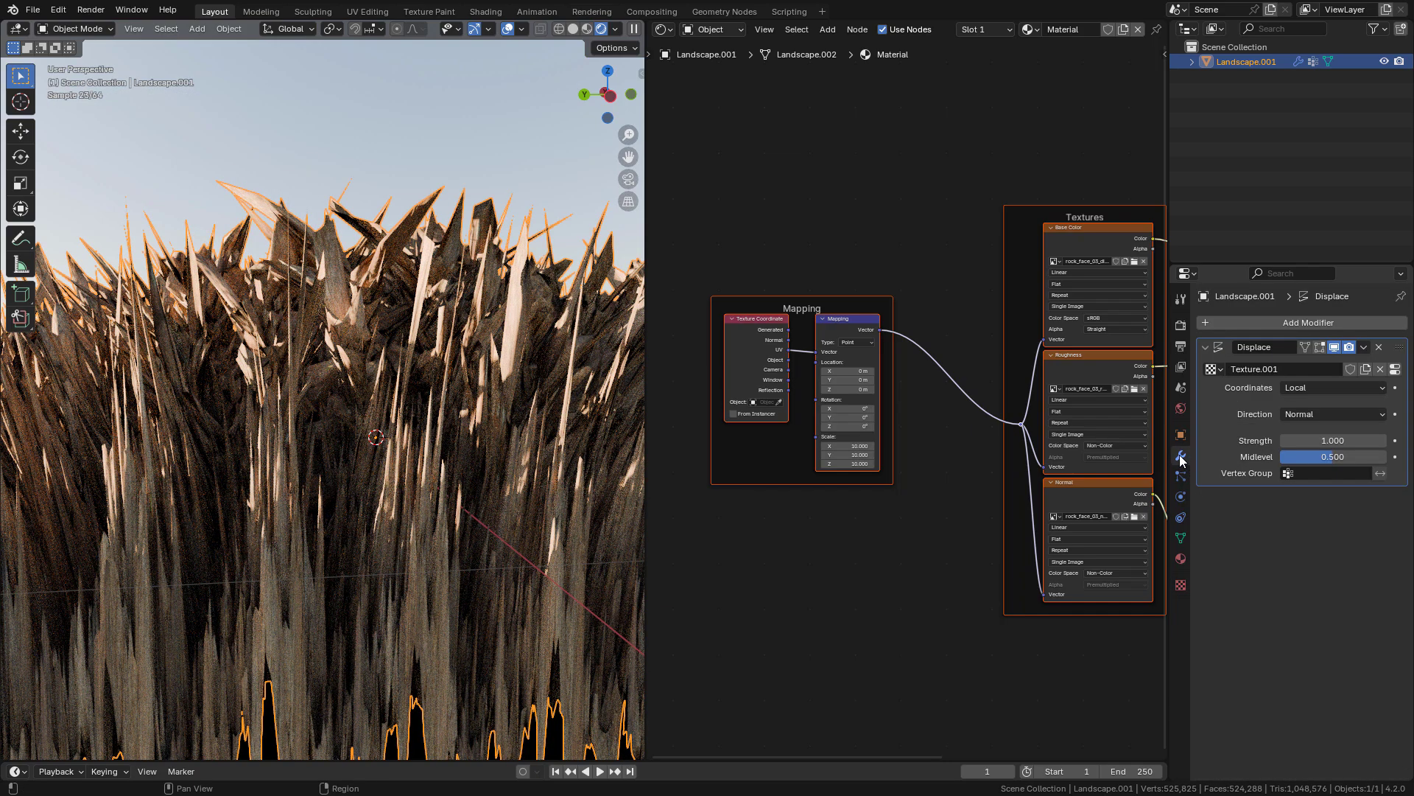
click(1307, 387)
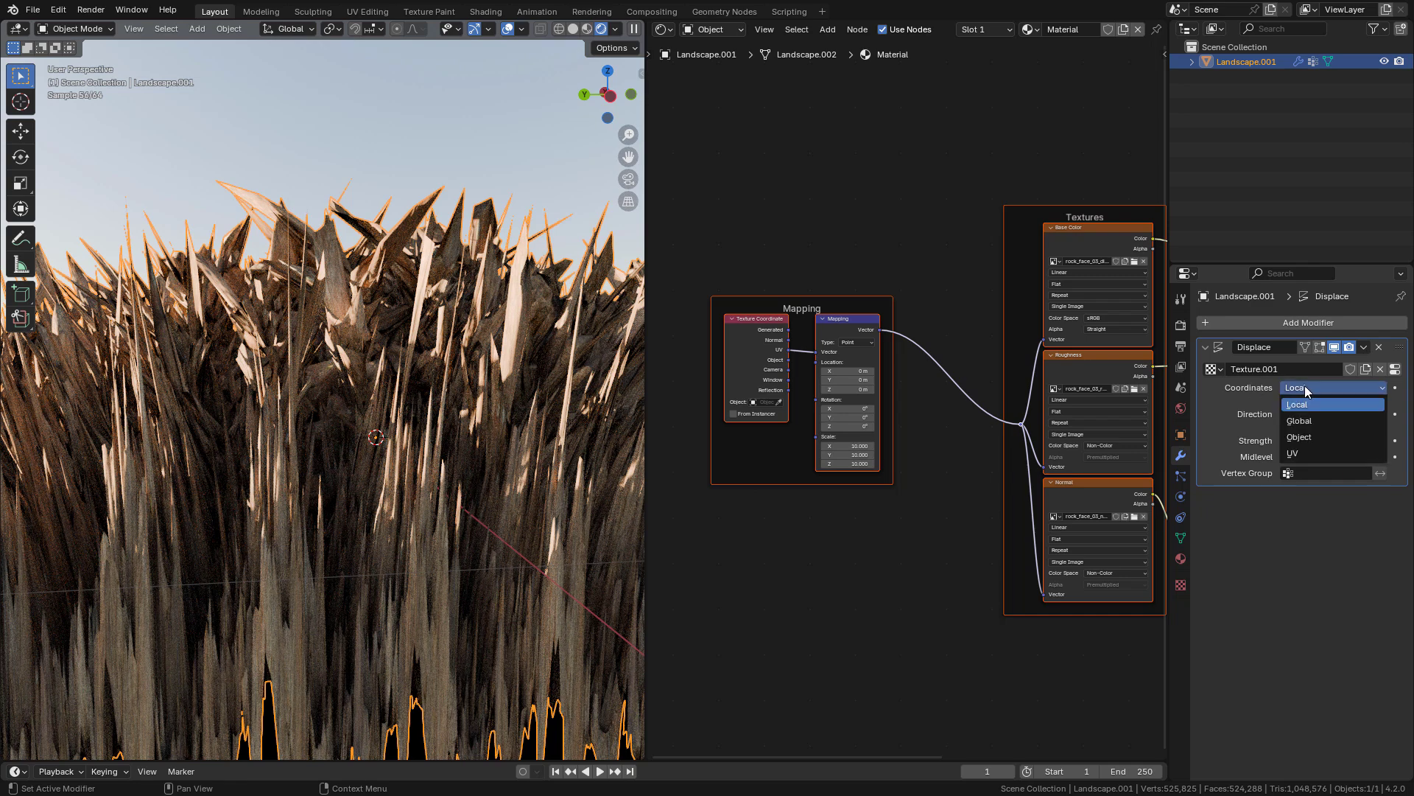
click(1310, 453)
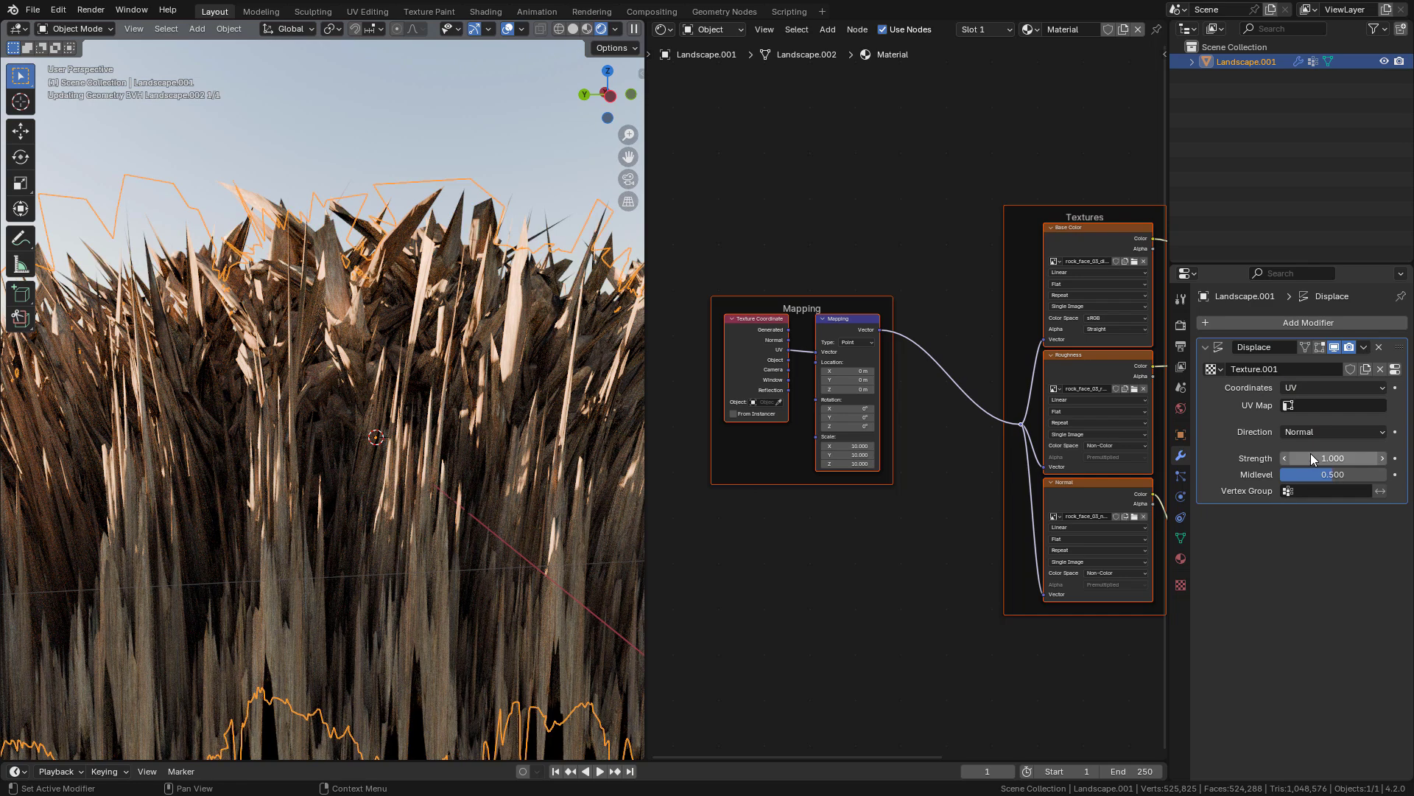
Set the Displace modifier's strength to 0.02.
click(1310, 455)
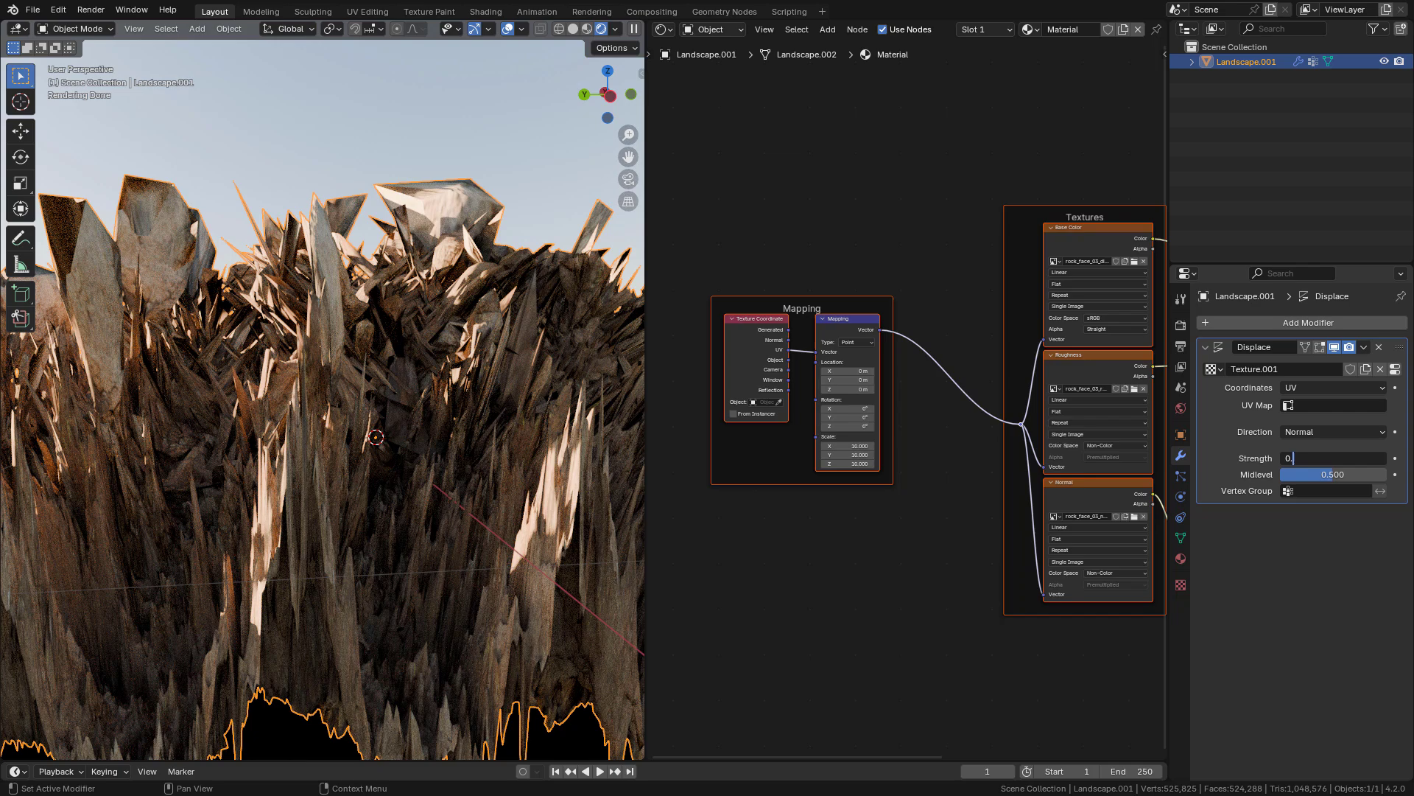
text(03)
key(Return)
click(1301, 457)
text(0.02)
key(Return)
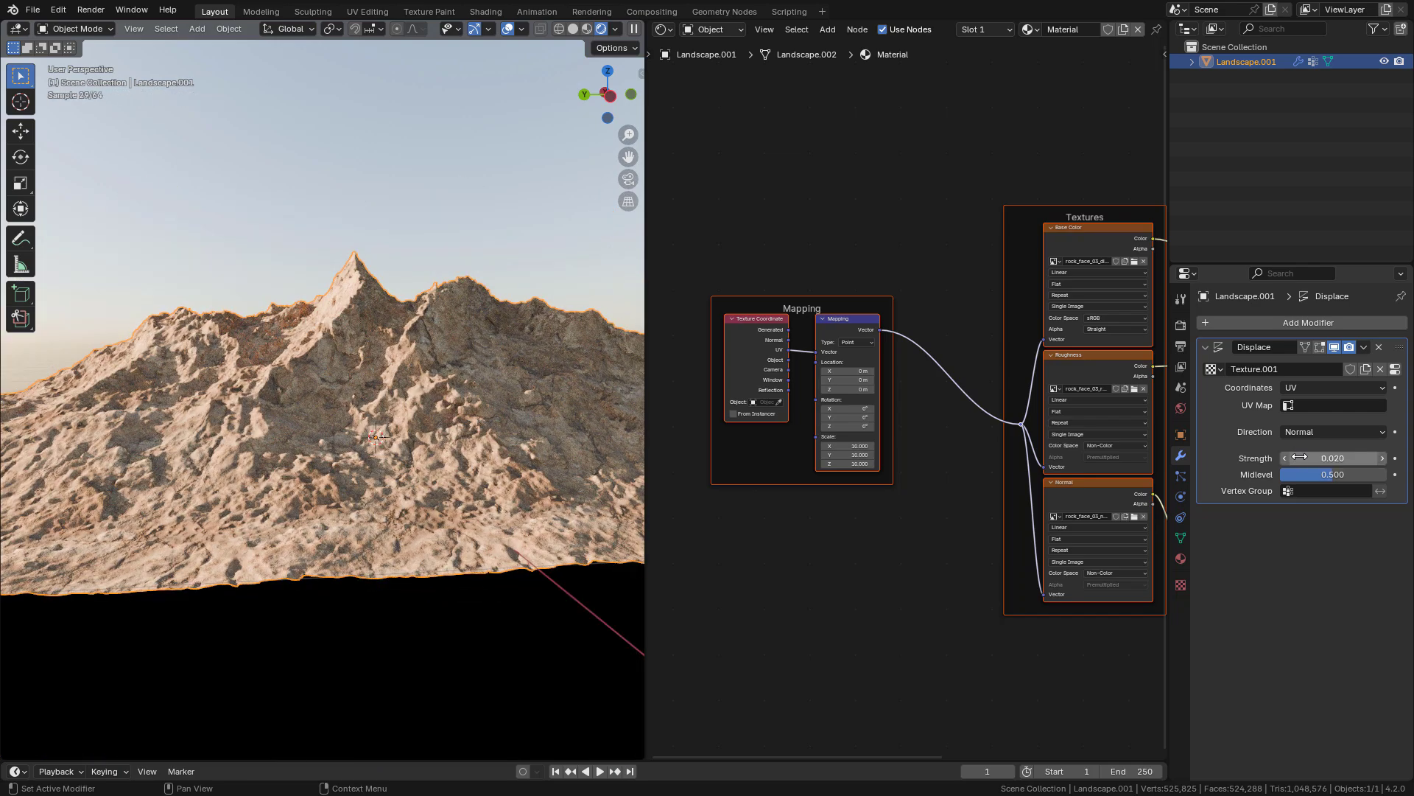
Move the Material Output node well away from the rock shader to make room for more nodes.
scroll(1004, 404, down, 8)
middle_drag(1060, 412, 842, 387)
middle_drag(972, 330, 838, 325)
click(839, 325)
click(924, 392)
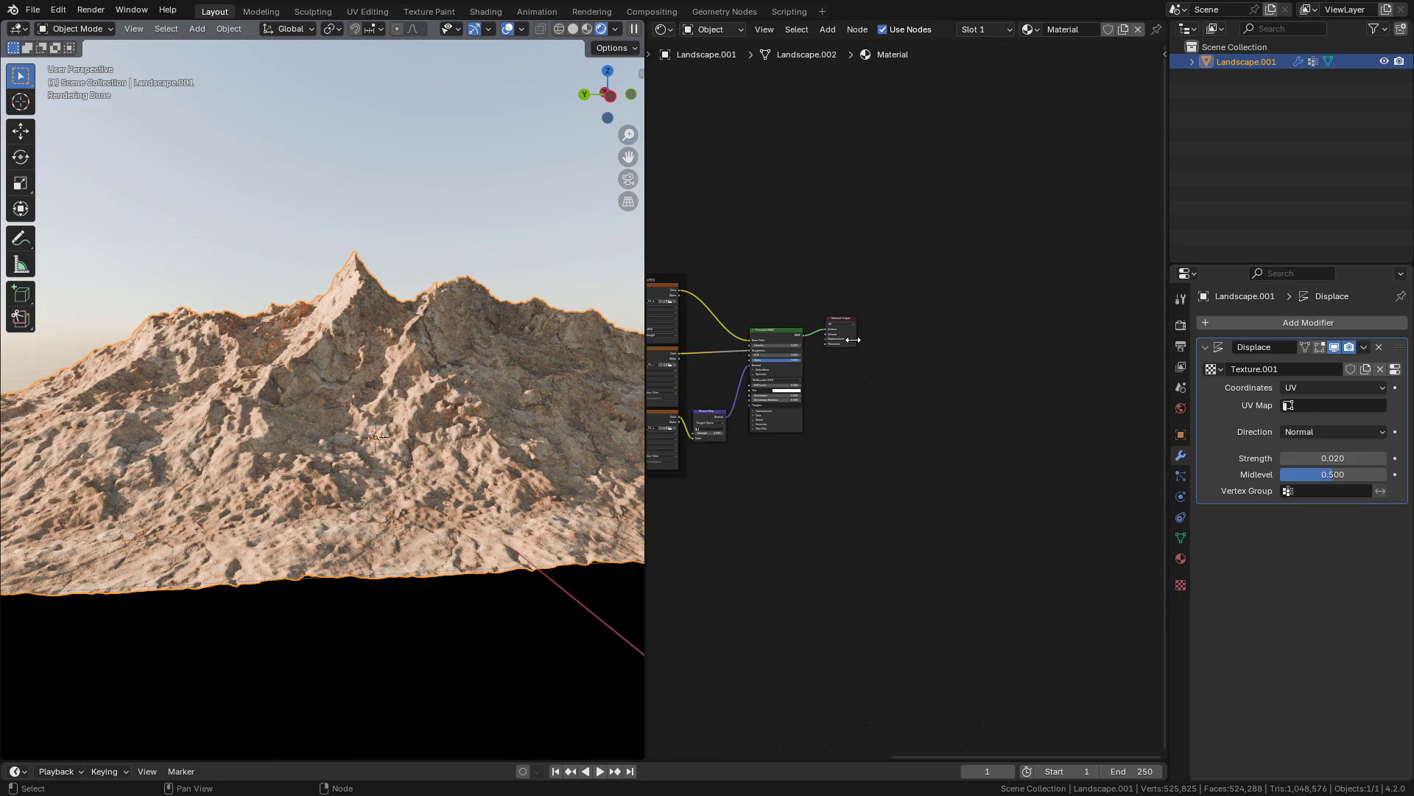
drag(850, 337, 1092, 321)
middle_drag(974, 405, 869, 389)
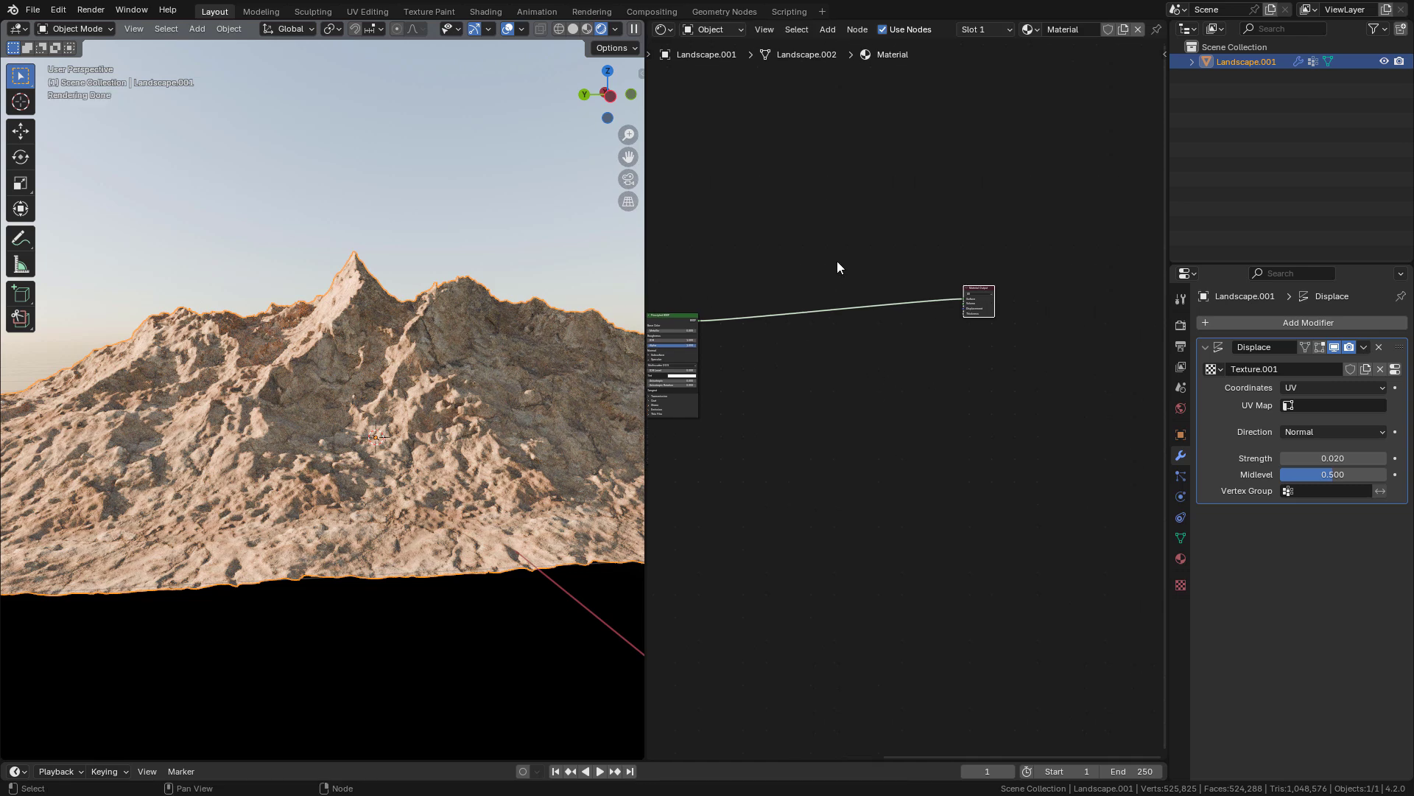
Add a second Principled BSDF node and combine it with the rock shader through a Mix Shader.
key(shift+a)
click(855, 336)
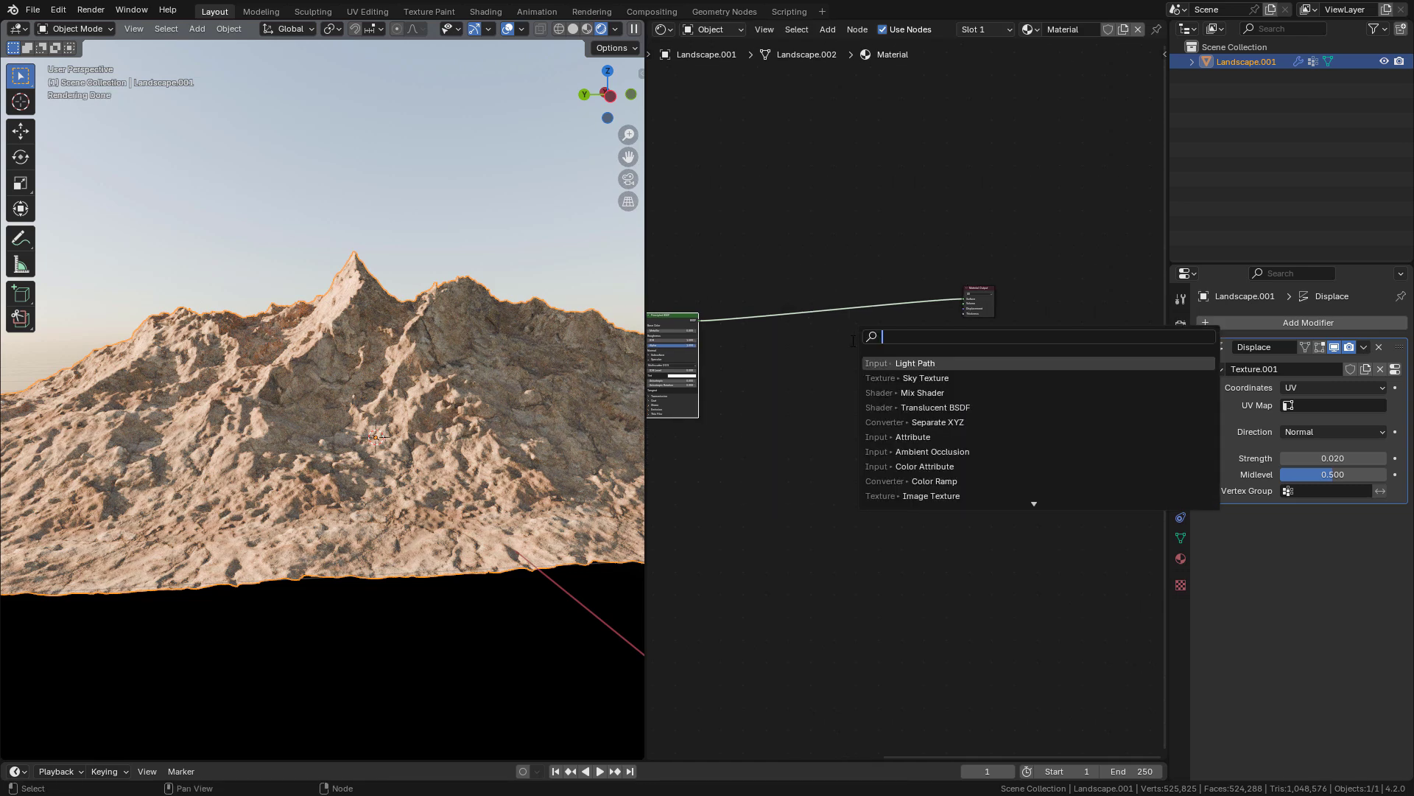
text(principled)
key(Return)
click(846, 392)
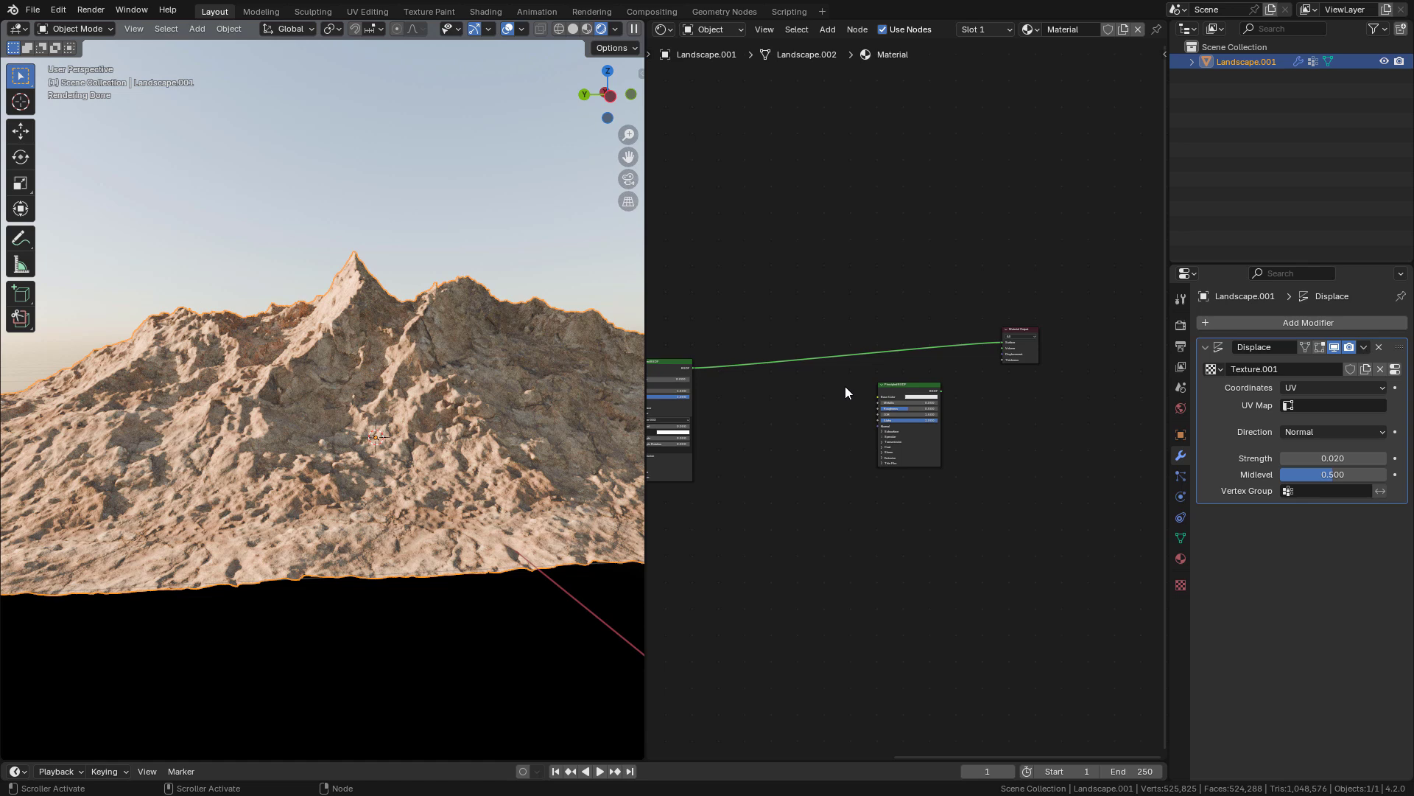
click(683, 372)
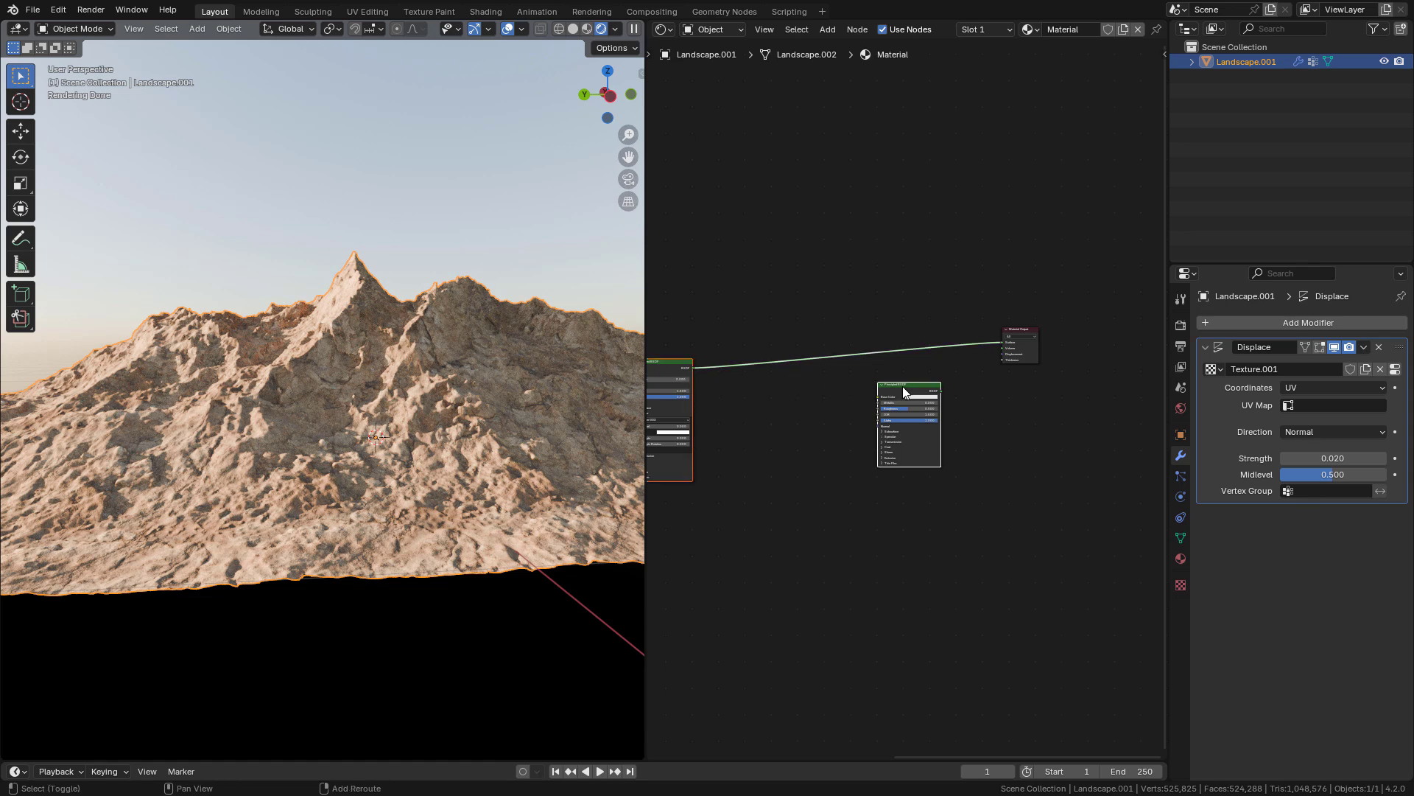
key(ctrl+KP_0)
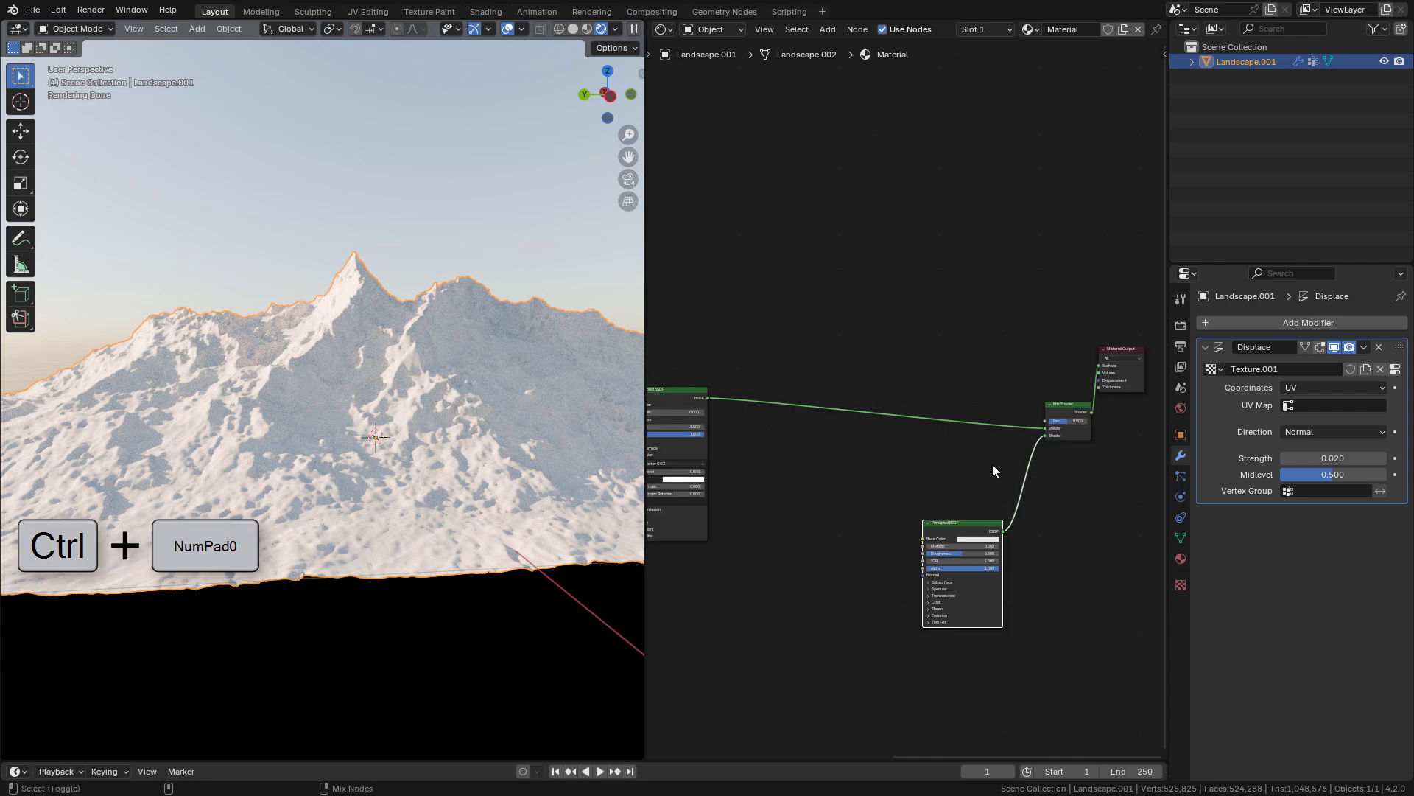
Load the grass 03 Albedo, Normal and Roughness images onto the new Principled BSDF with Principled Texture Setup.
key(ctrl+shift+t)
click(545, 330)
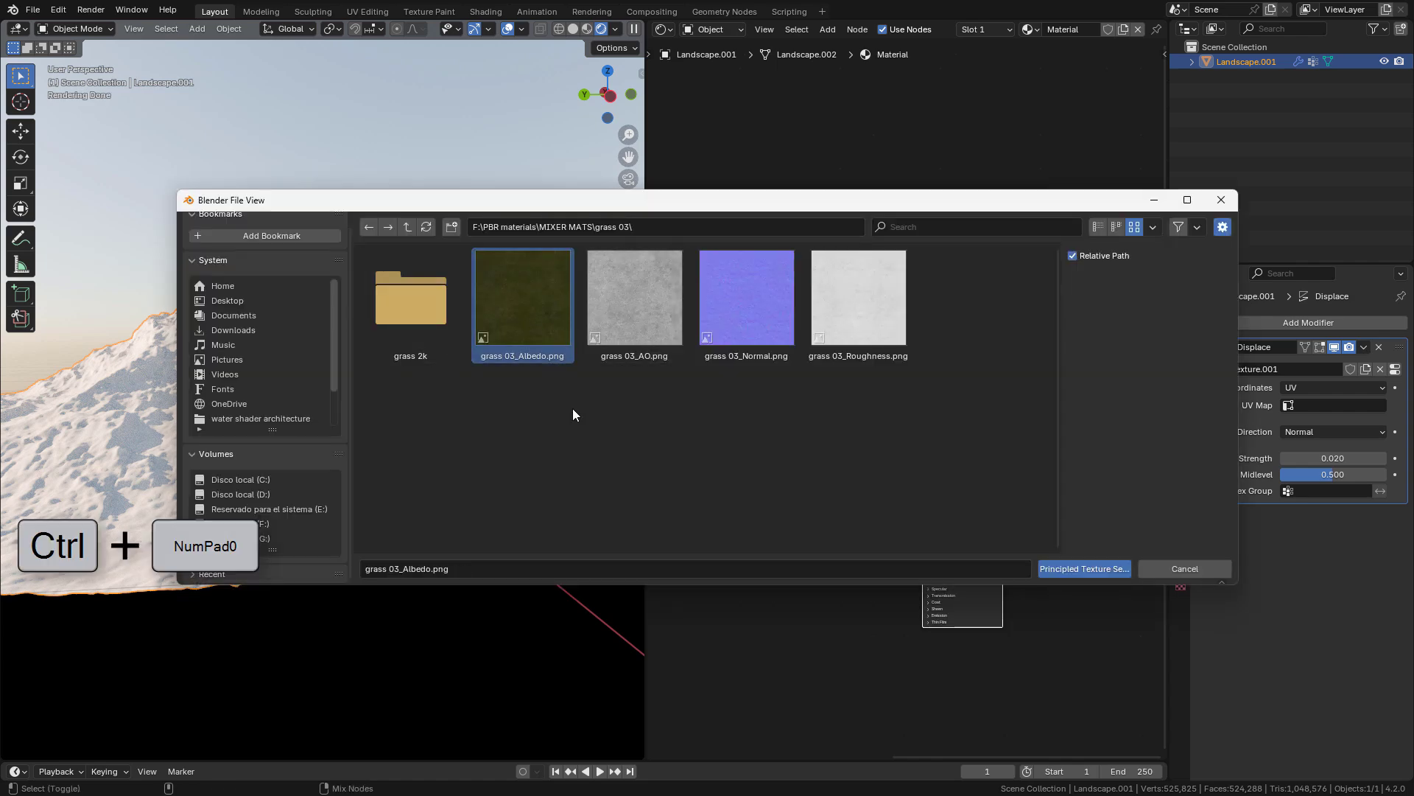
ctrl+click(760, 316)
ctrl+click(844, 315)
key(Return)
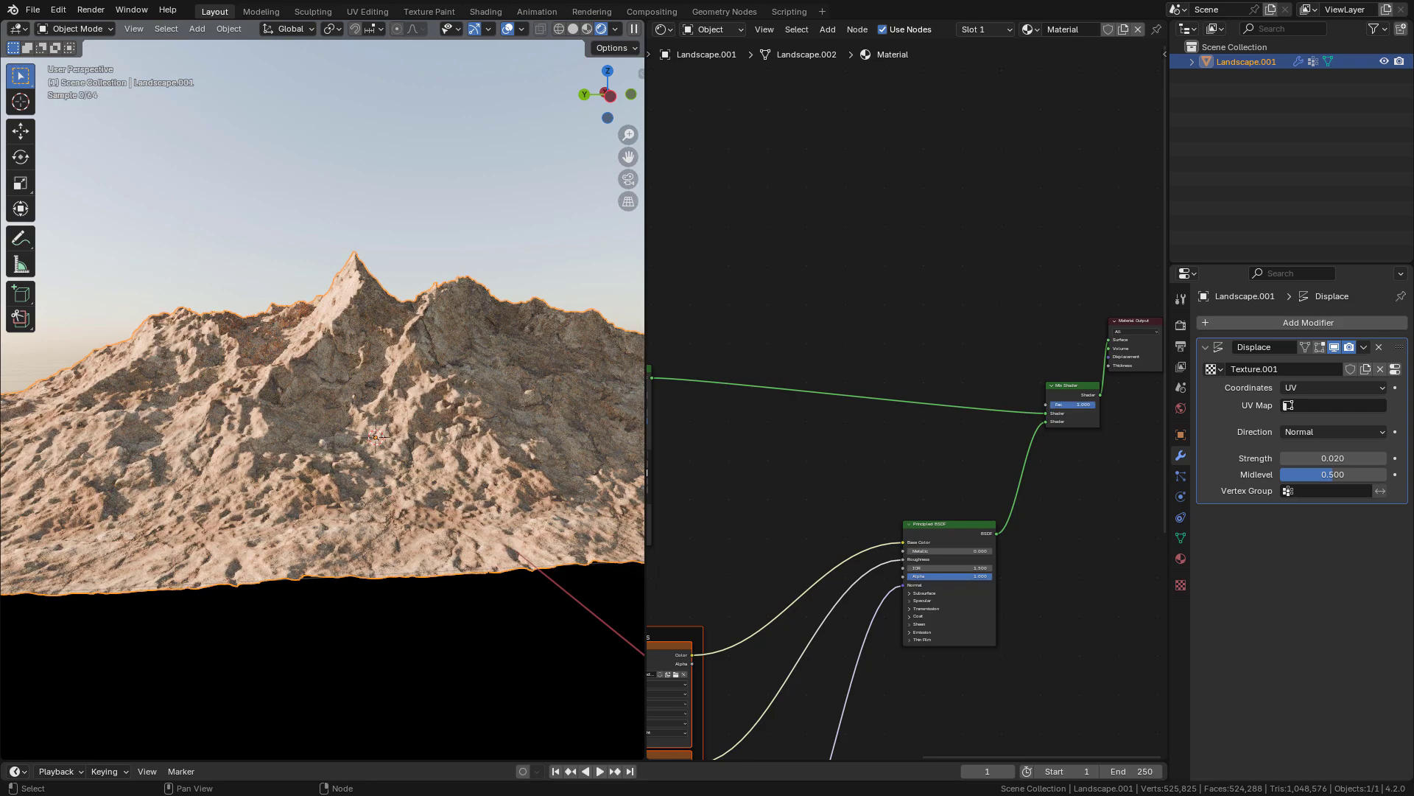
Set the grass shader's specular IOR Level to 0 and the Mix Shader factor to 1.
scroll(929, 562, up, 2)
click(892, 592)
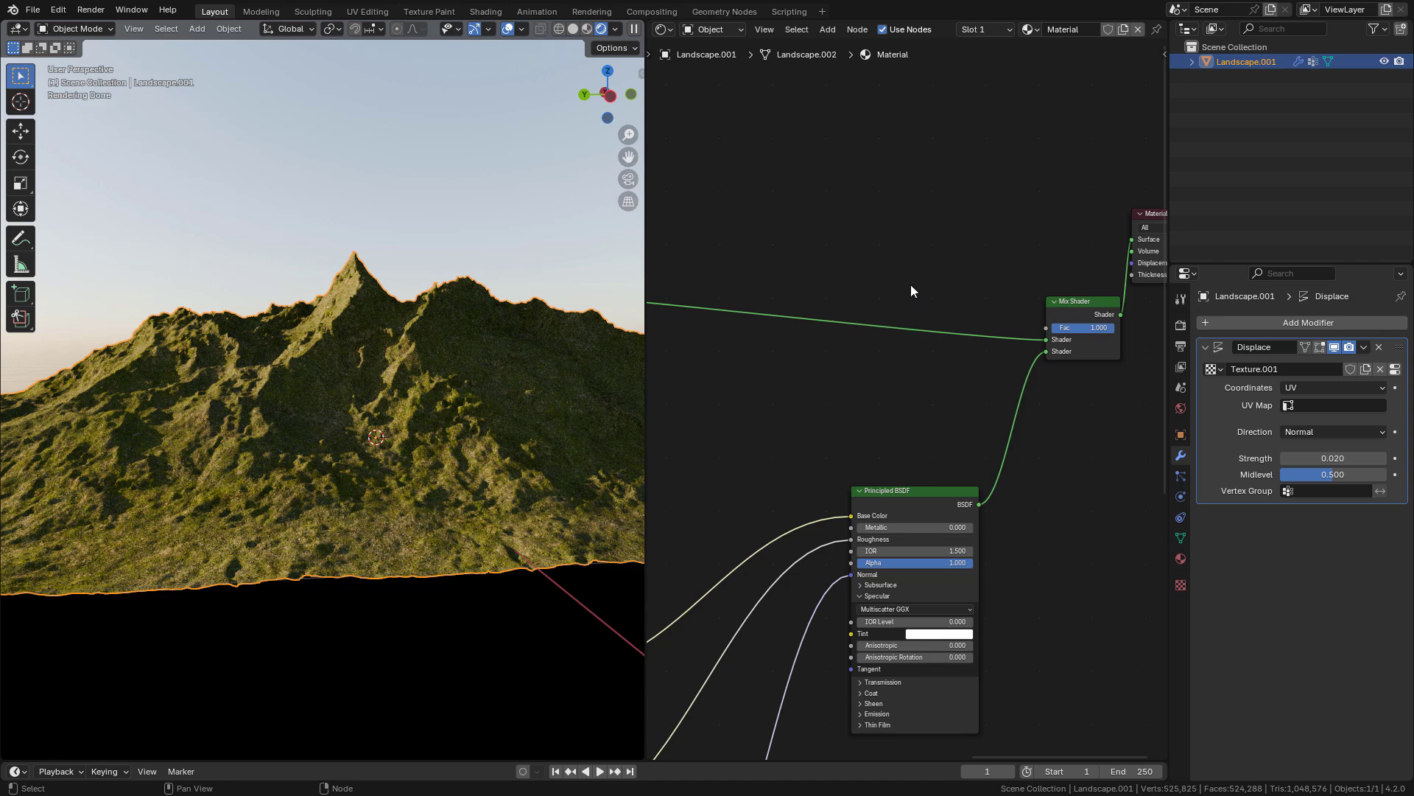
scroll(909, 284, down, 2)
Add a Geometry node above the link between the rock shader and the Mix Shader.
key(shift+a)
text(ge)
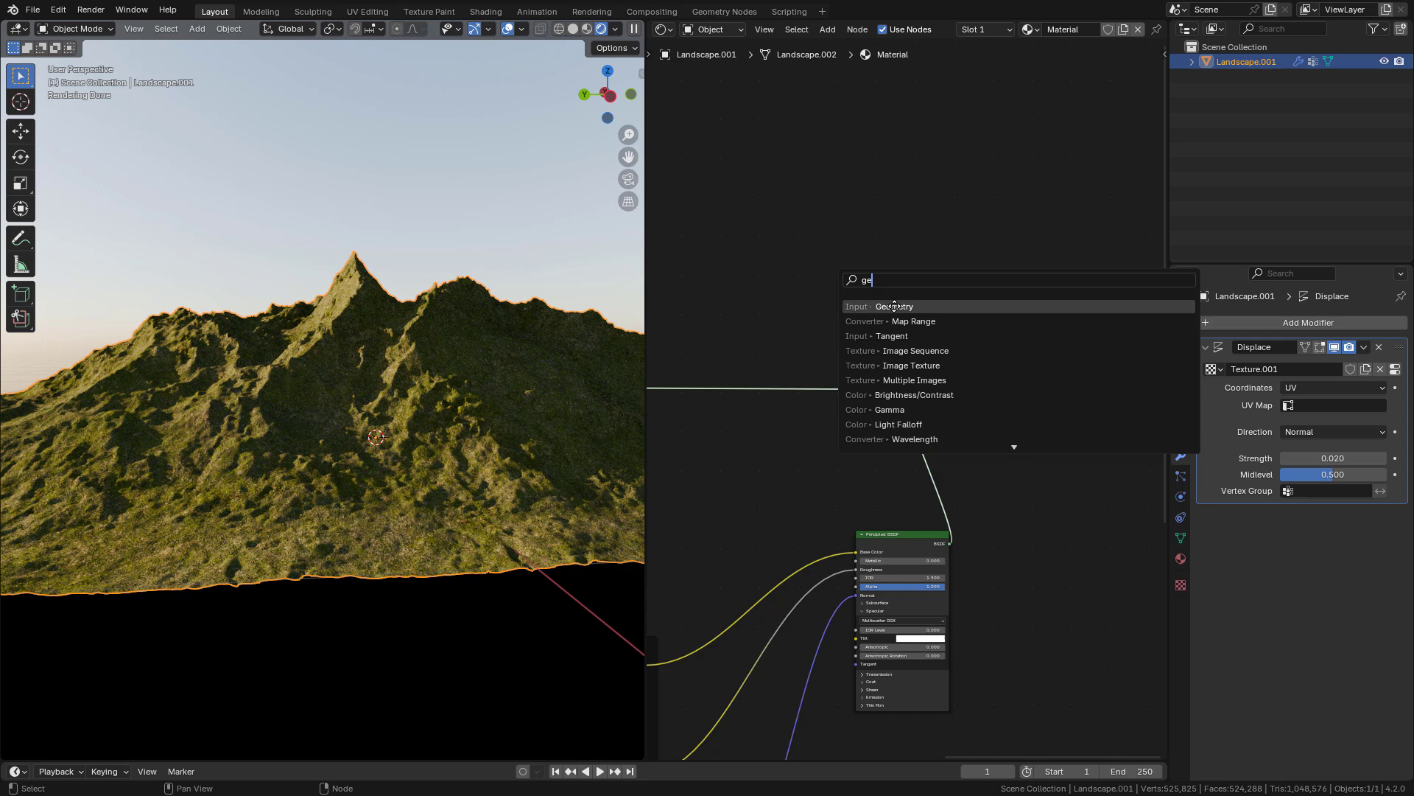
click(894, 307)
click(742, 277)
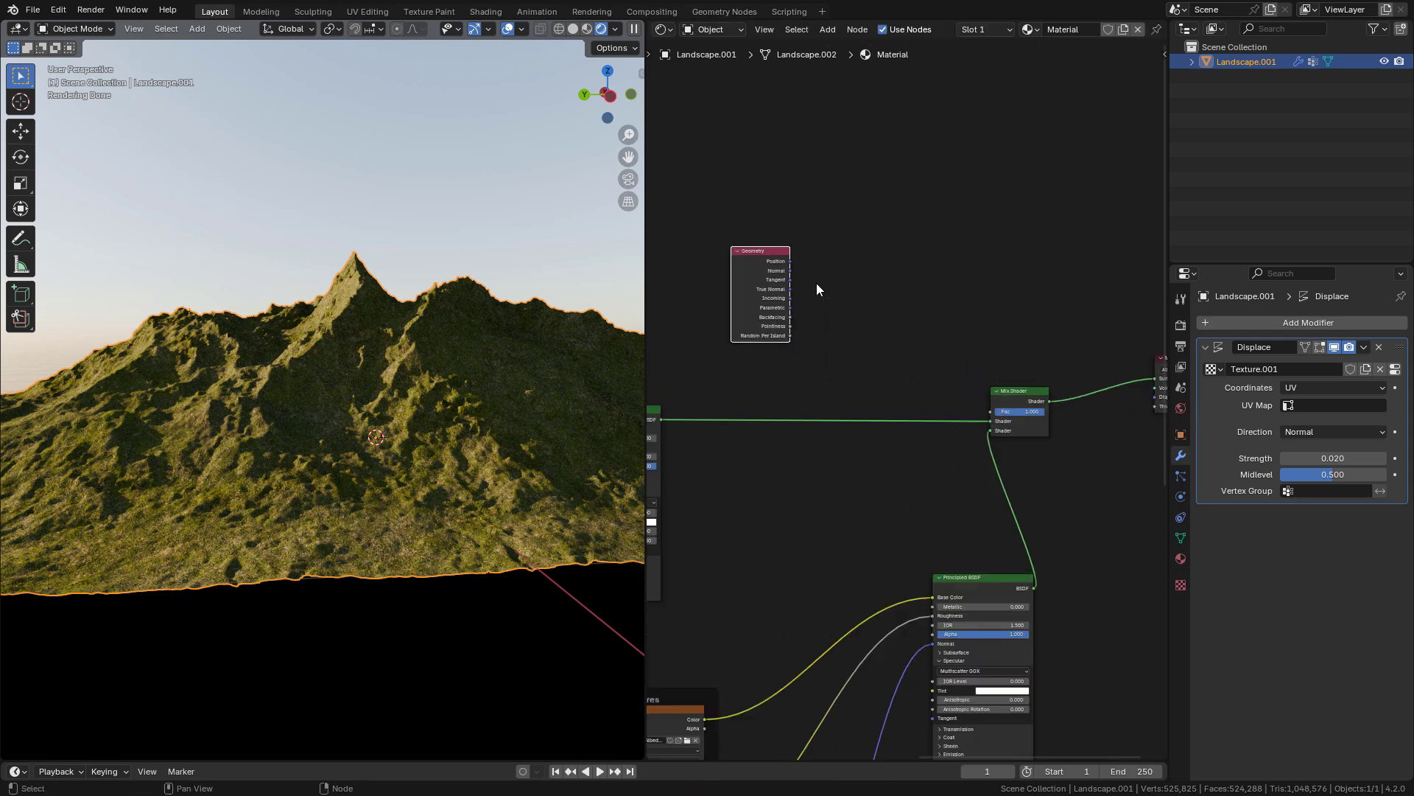
Add a Separate XYZ node, feed it the Geometry Normal, and connect its Z output to the Mix Shader factor.
key(shift+a)
click(810, 282)
text(sepa)
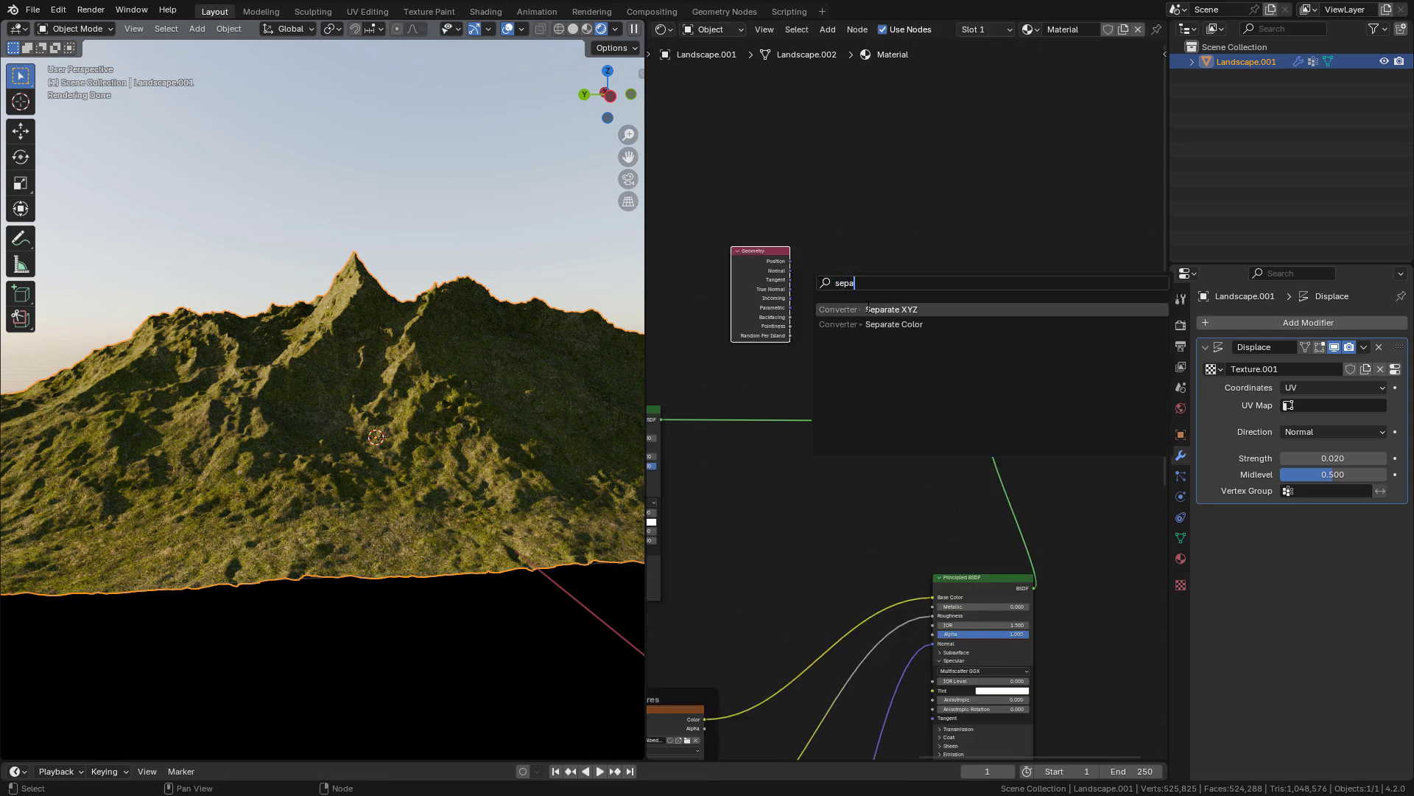
click(867, 310)
click(783, 273)
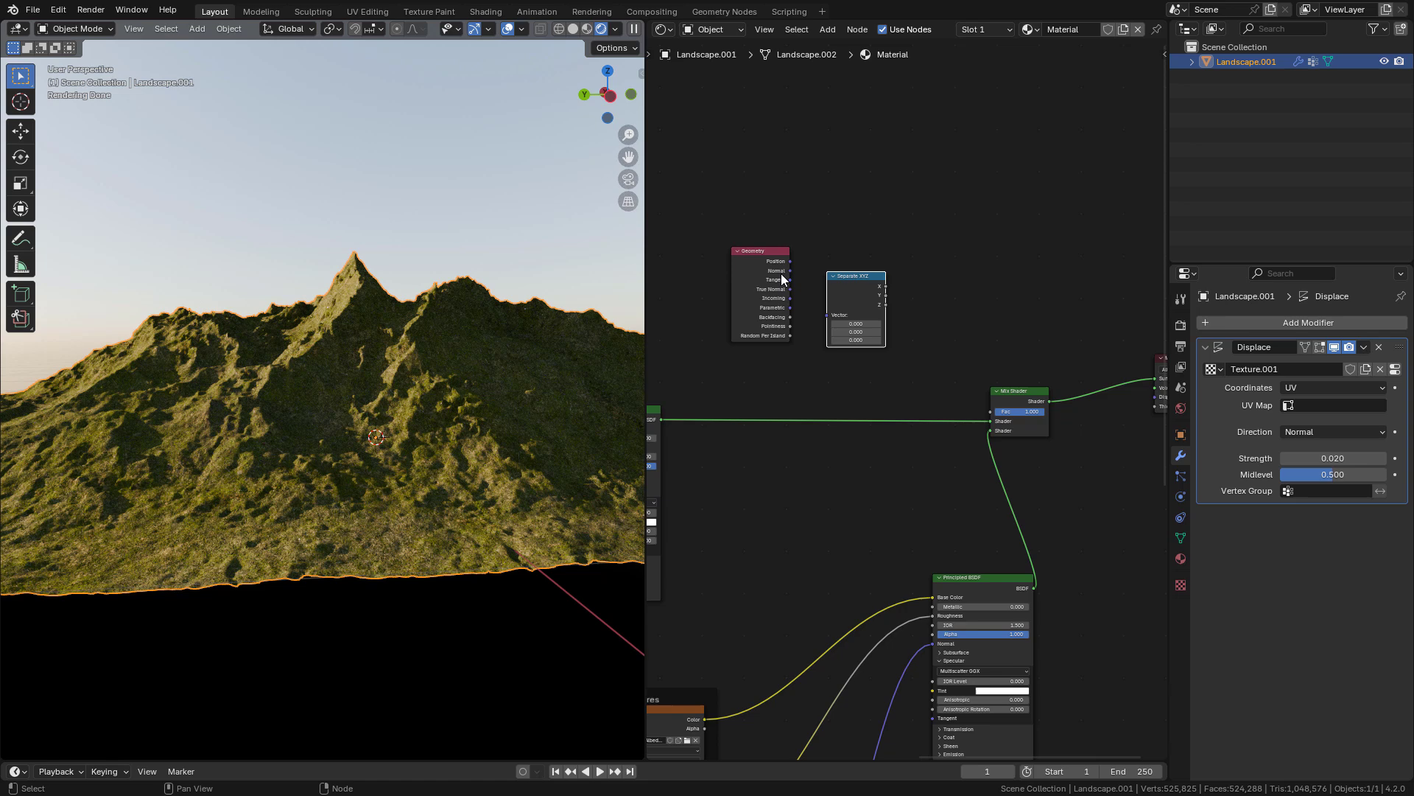
drag(791, 262, 807, 262)
drag(821, 322, 991, 412)
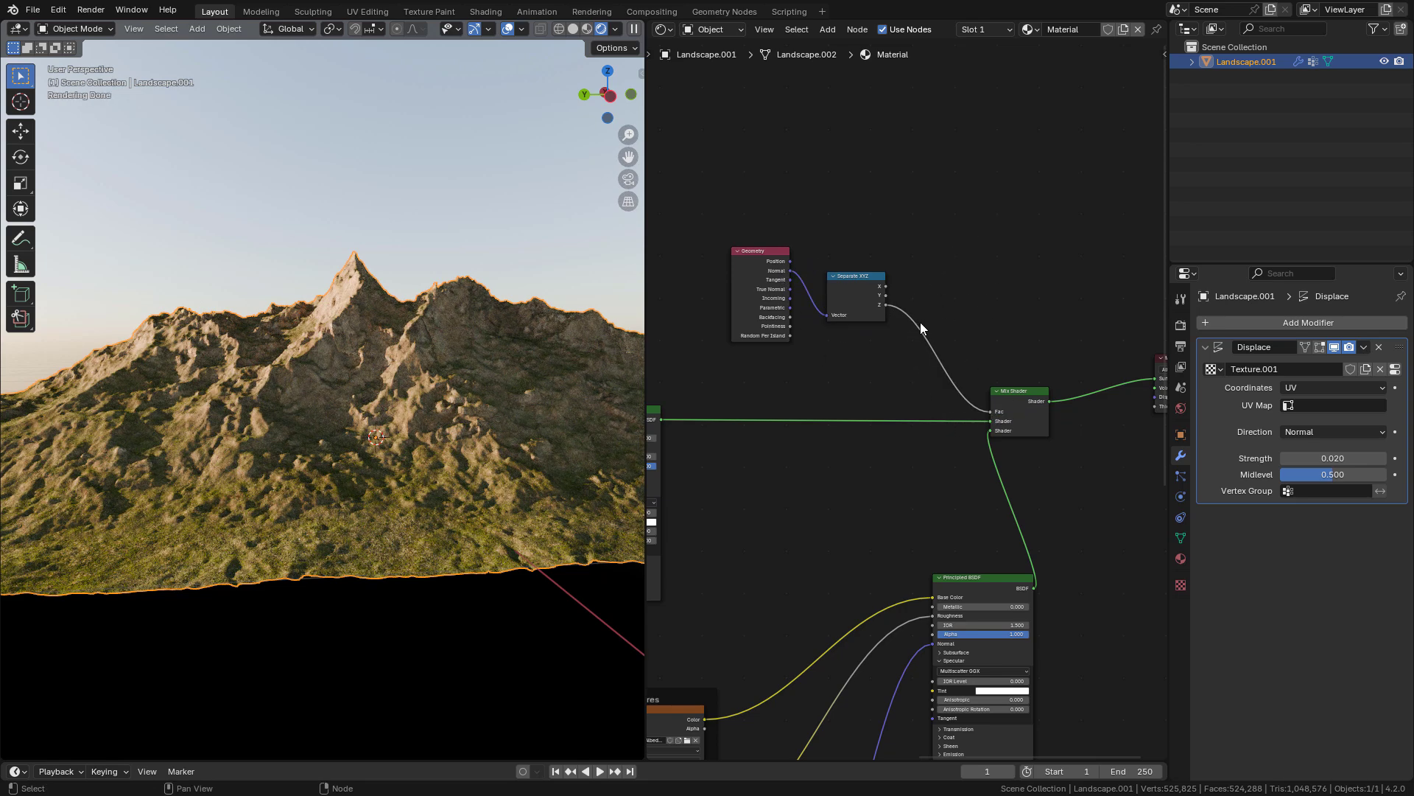
Insert a Color Ramp between the Separate XYZ node's Z output and the Mix Shader factor.
key(shift+a)
text(color)
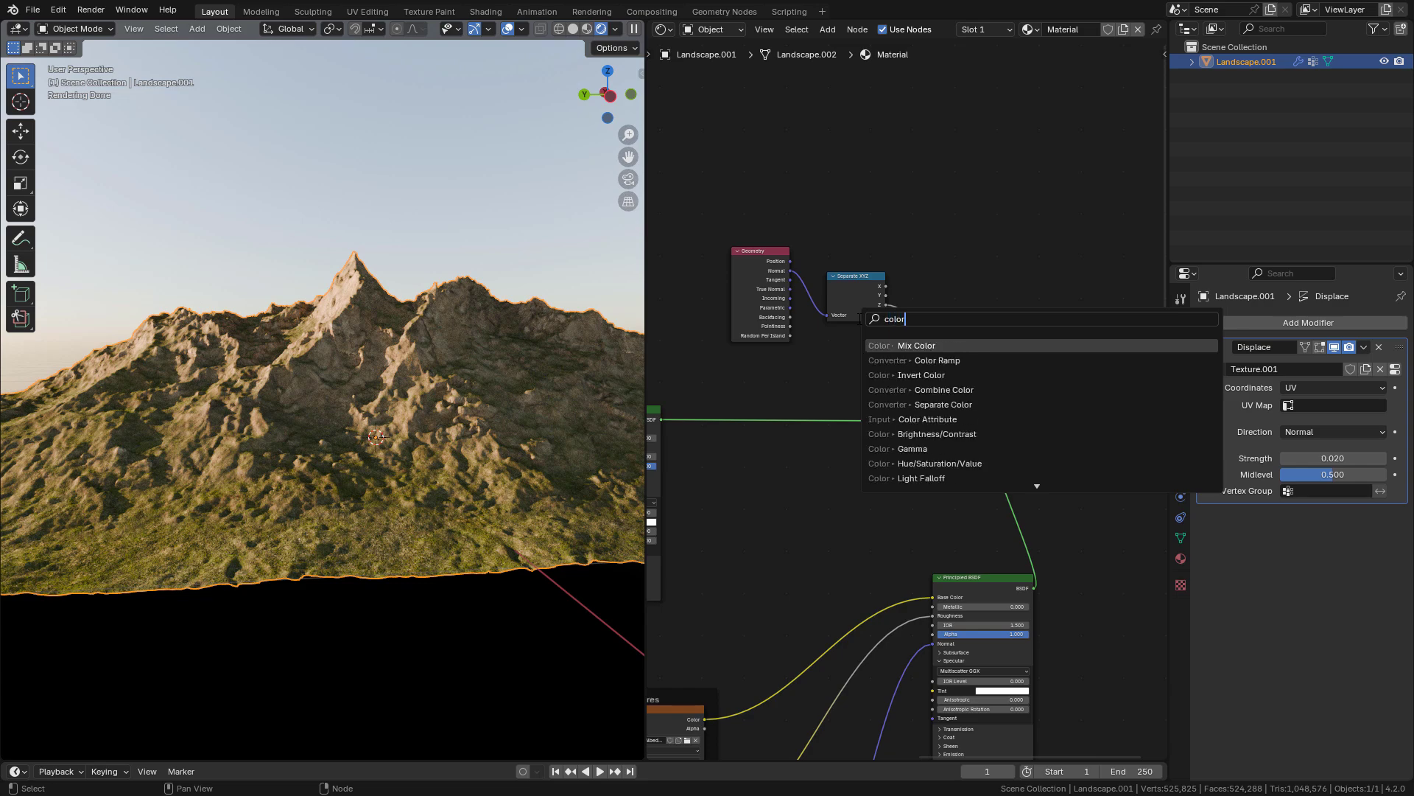
click(888, 360)
click(909, 294)
Tighten the Color Ramp by moving the white stop slightly inward and the black stop to about 0.177.
scroll(957, 305, up, 10)
middle_drag(992, 305, 866, 418)
mouse_move(805, 392)
mouse_down()
mouse_move(947, 398)
mouse_move(809, 397)
mouse_up()
mouse_move(995, 392)
mouse_down()
mouse_move(877, 394)
mouse_move(1006, 396)
mouse_up()
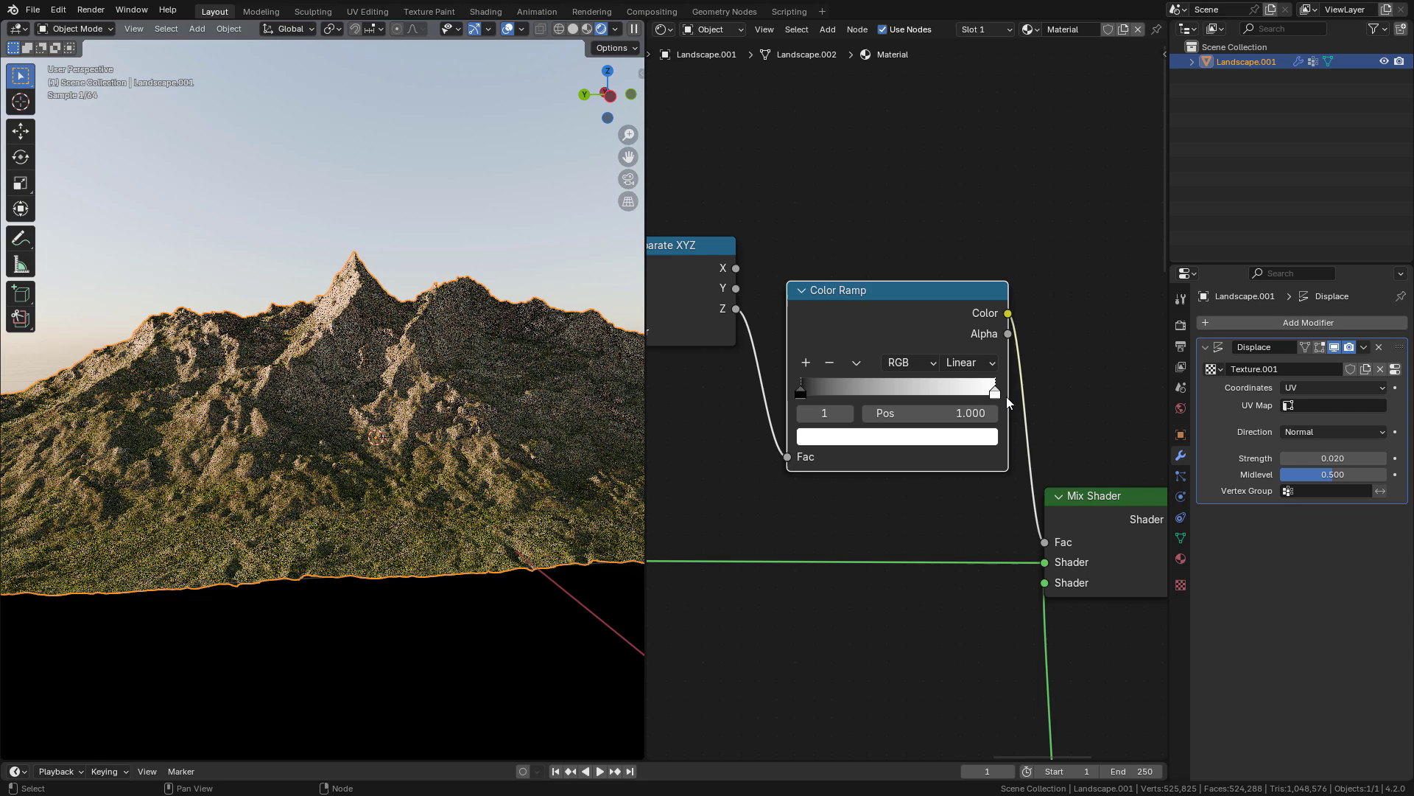
drag(844, 395, 878, 395)
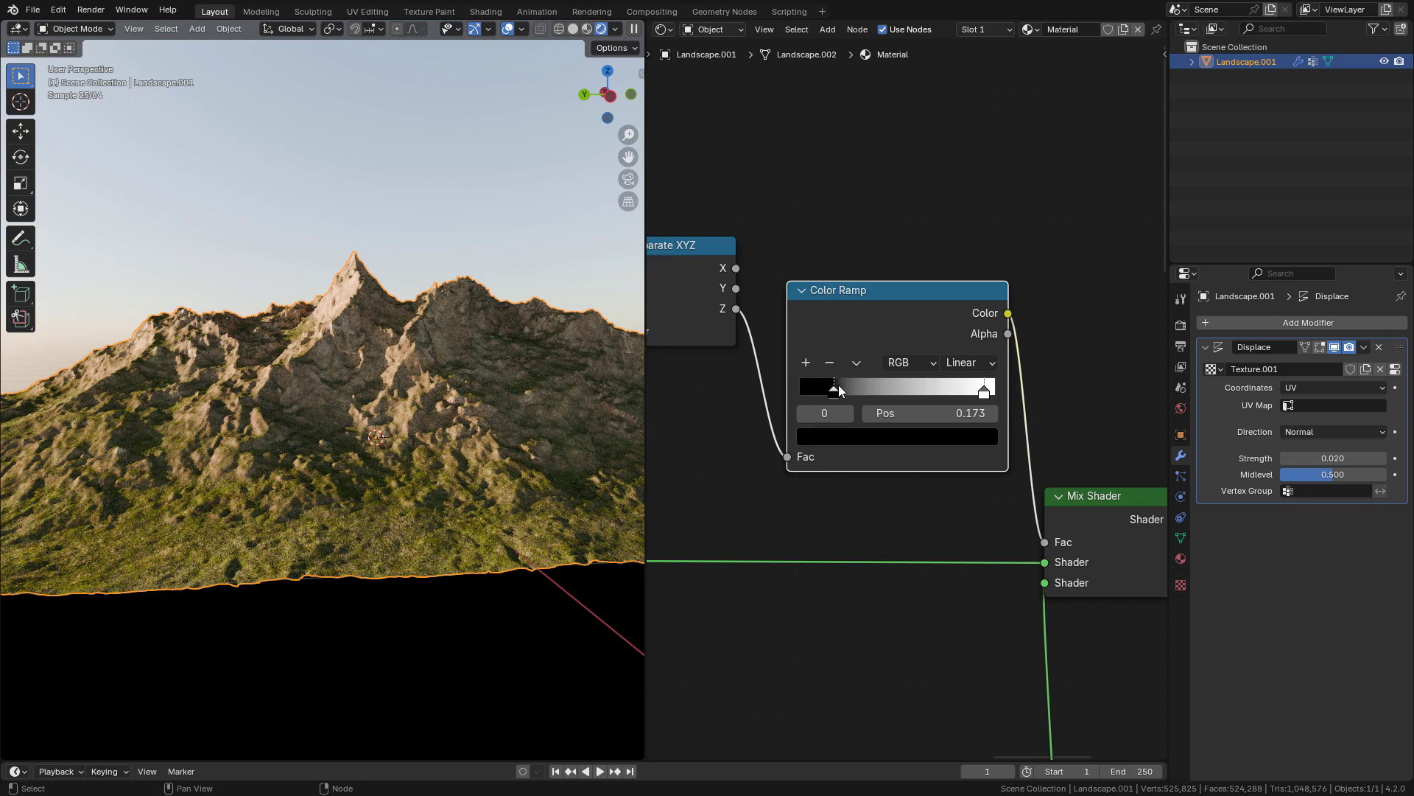
Add a Subdivision Surface modifier to the landscape and place it above the Displace modifier.
click(1283, 322)
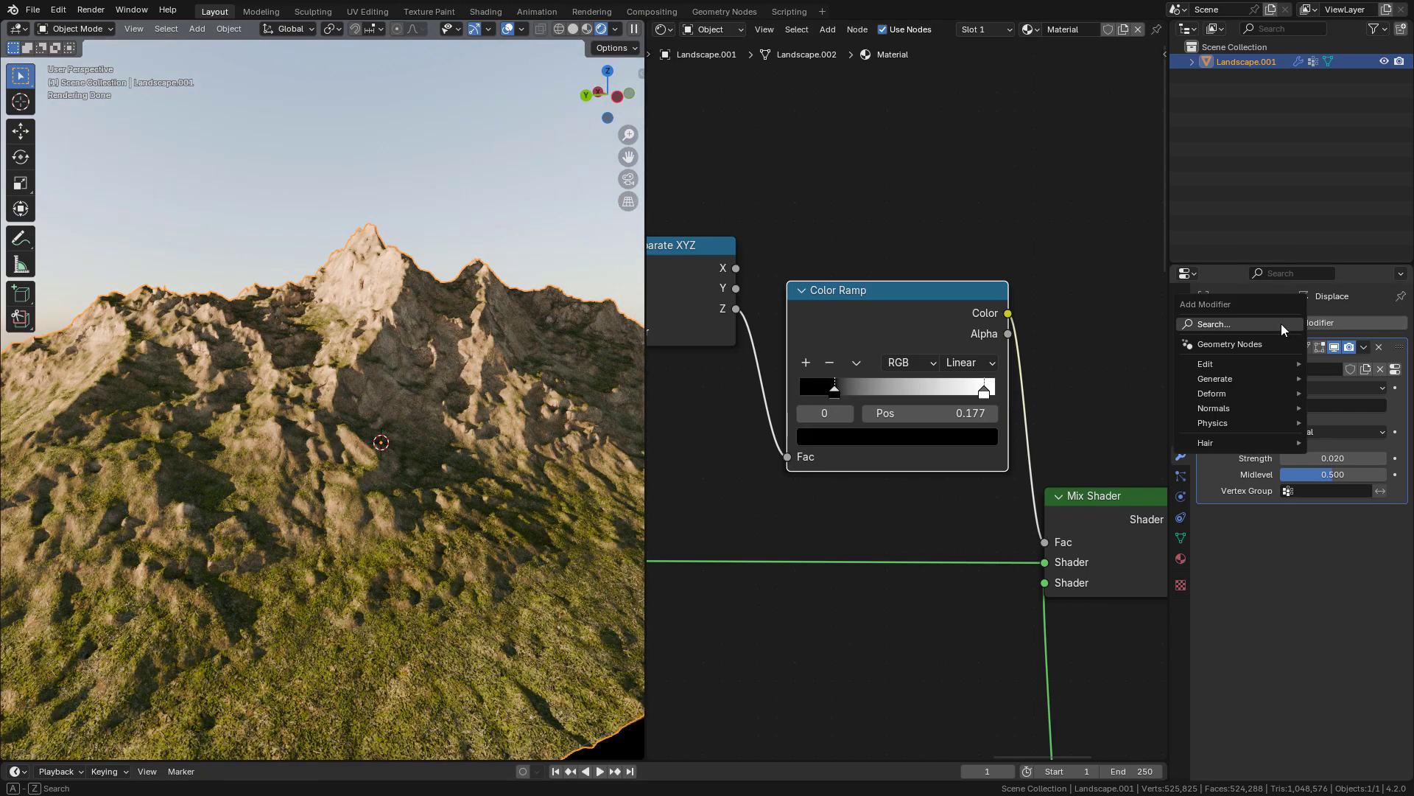
click(1237, 365)
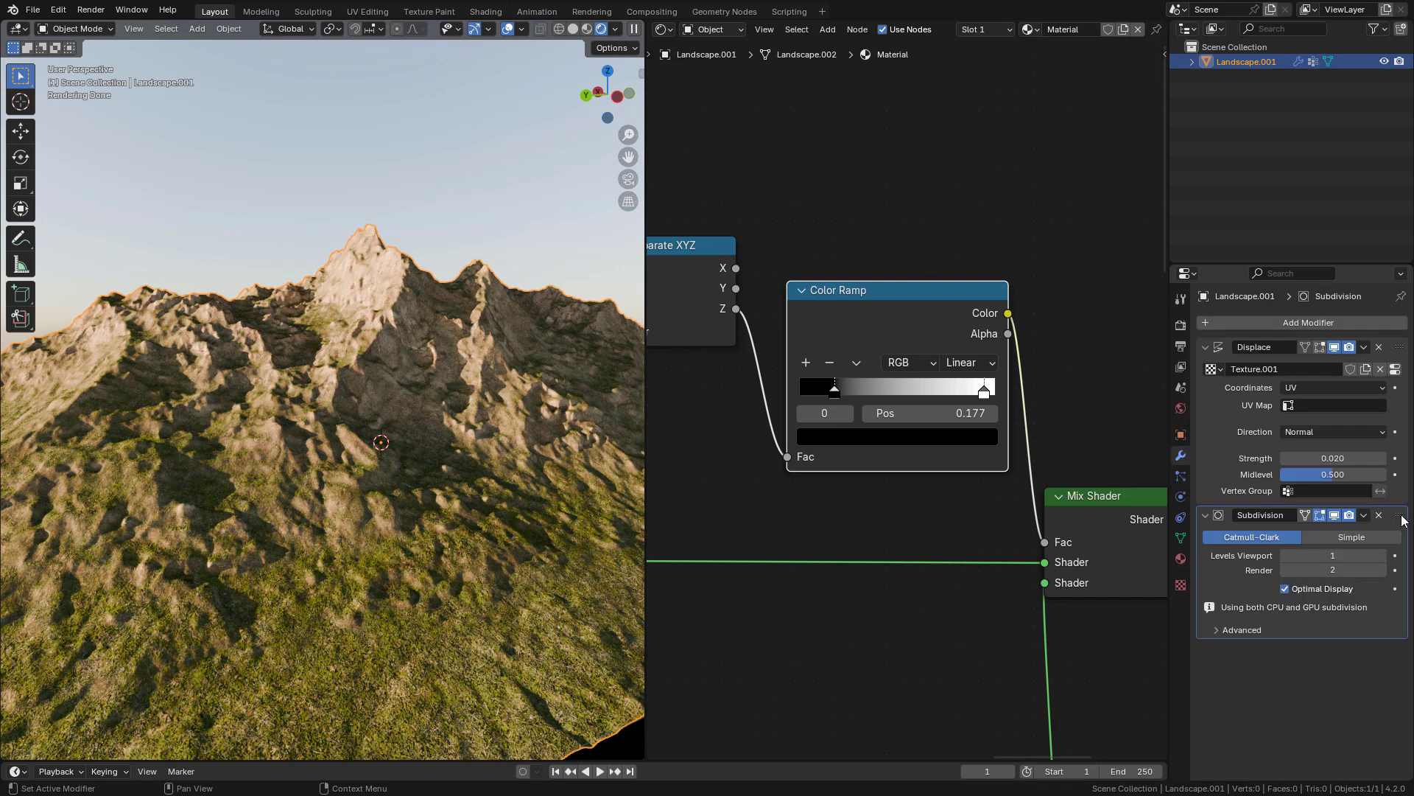
drag(1402, 521, 1400, 358)
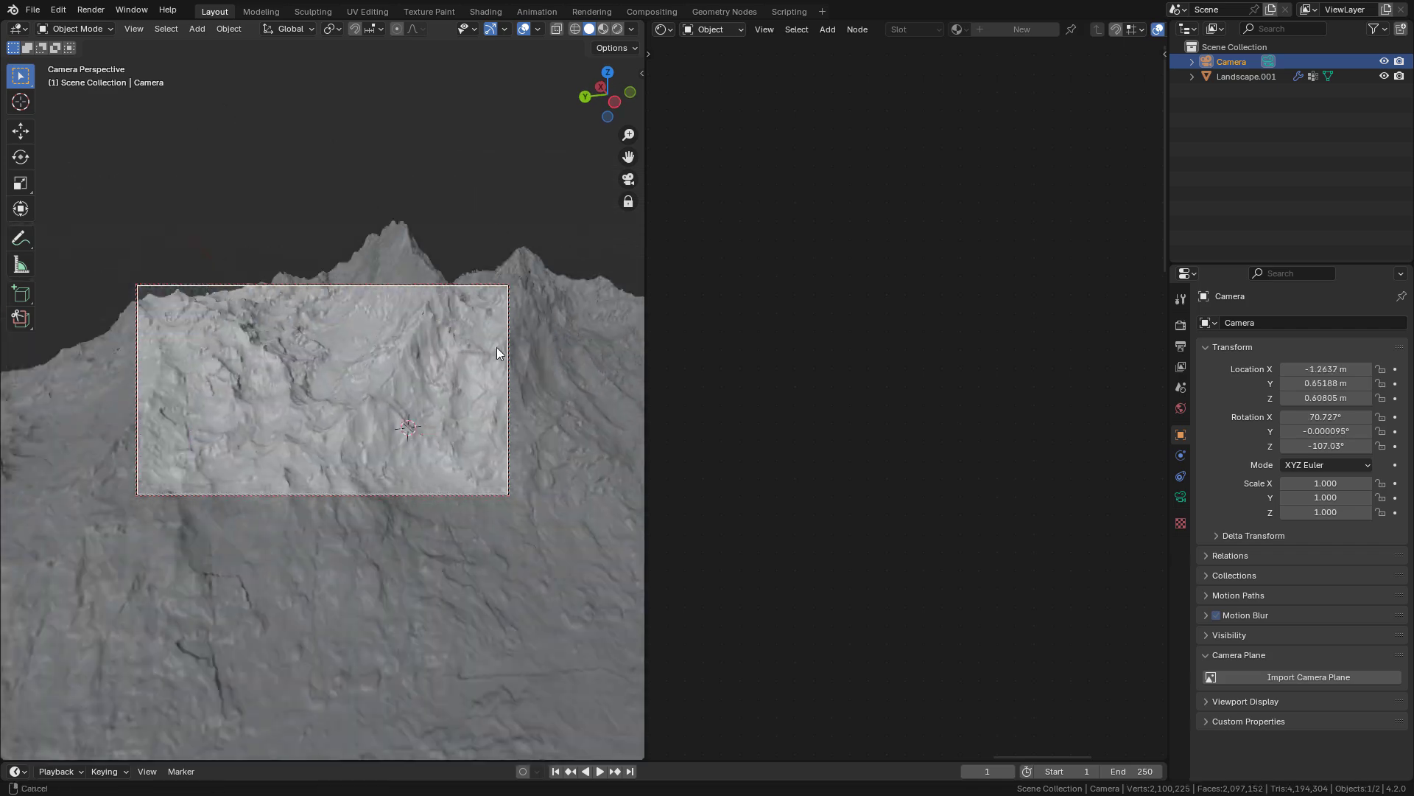
Reframe the camera on the mountain peak and import DSCF031.JPG as a camera plane for the sky.
mouse_move(497, 348)
middle_down()
mouse_move(479, 330)
mouse_move(487, 368)
middle_up()
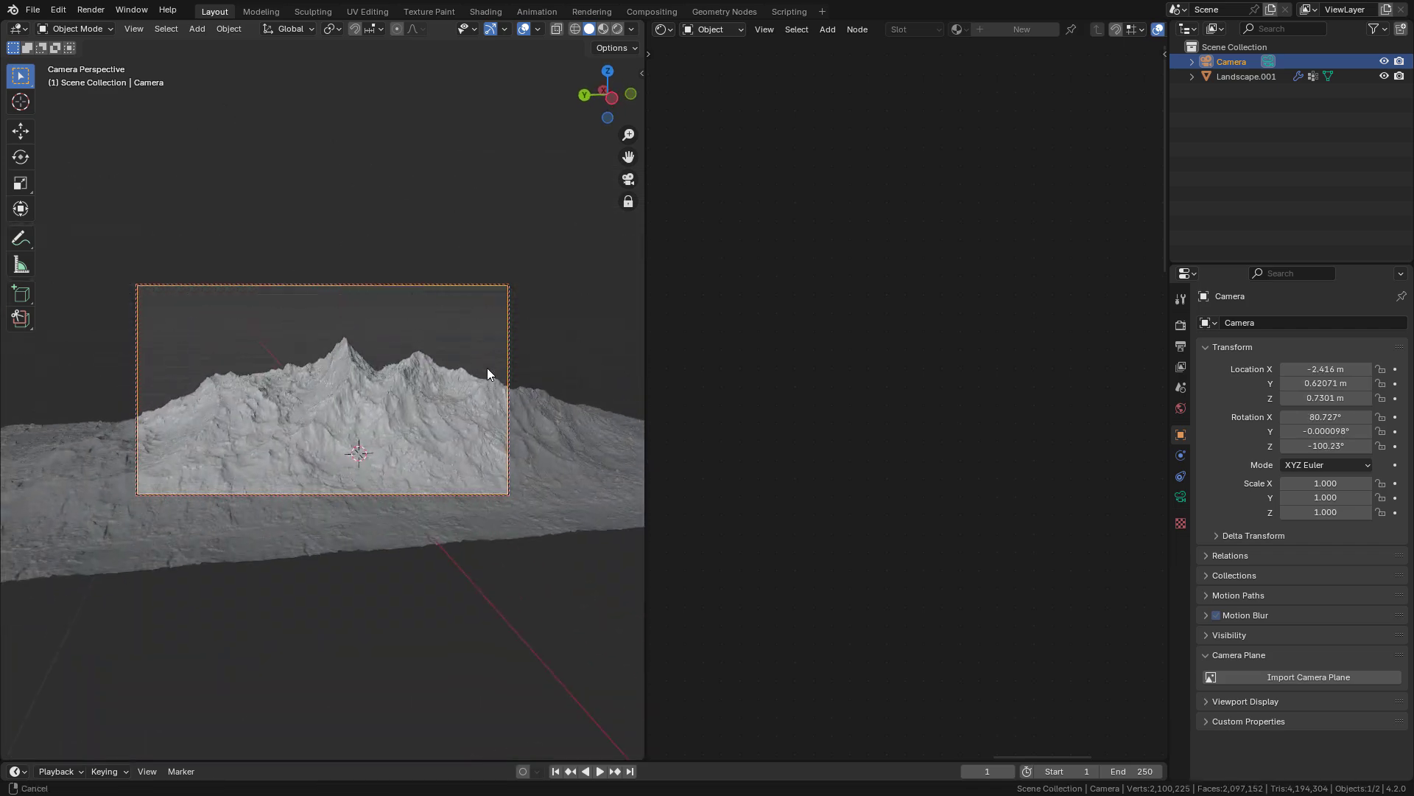
click(1311, 677)
scroll(676, 387, down, 3)
scroll(678, 387, down, 3)
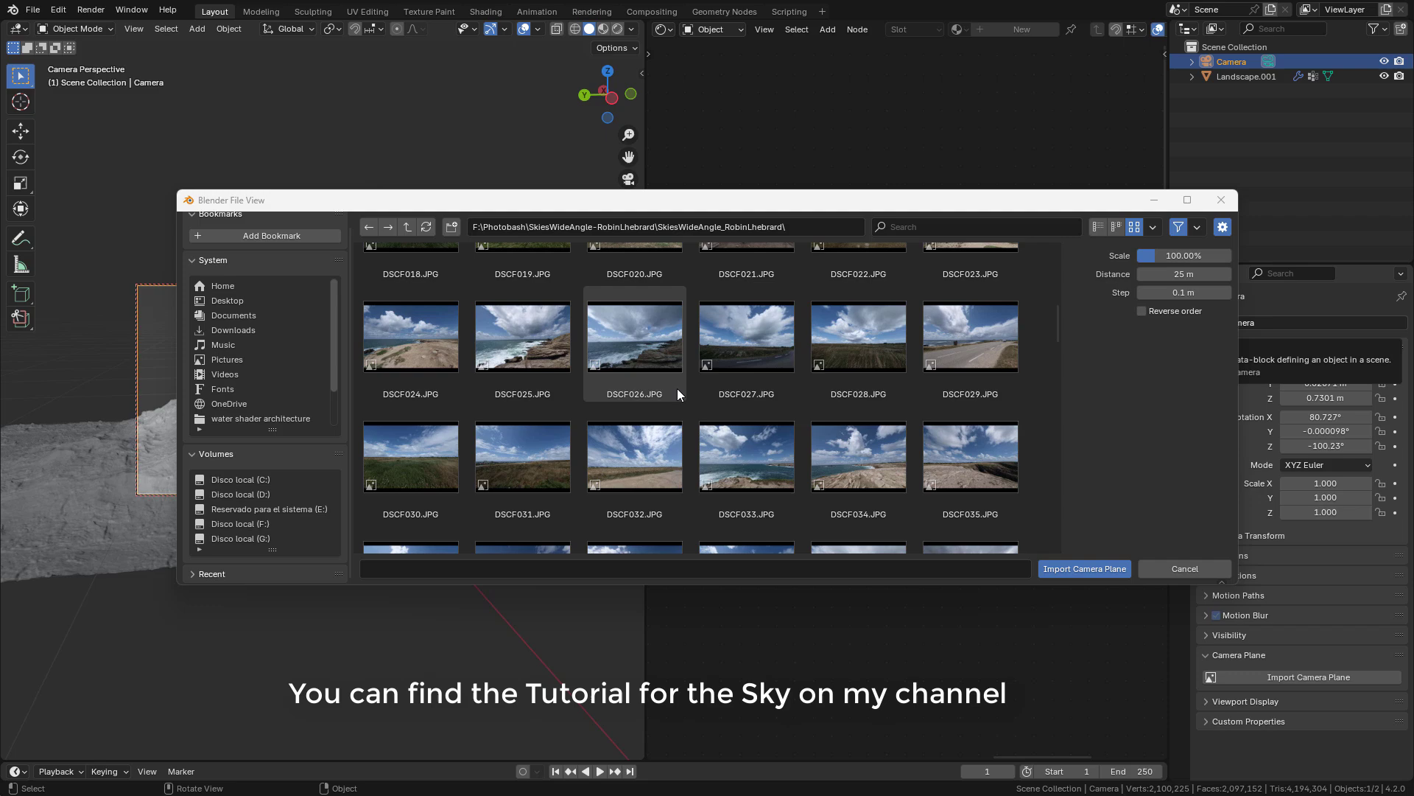
double_click(537, 423)
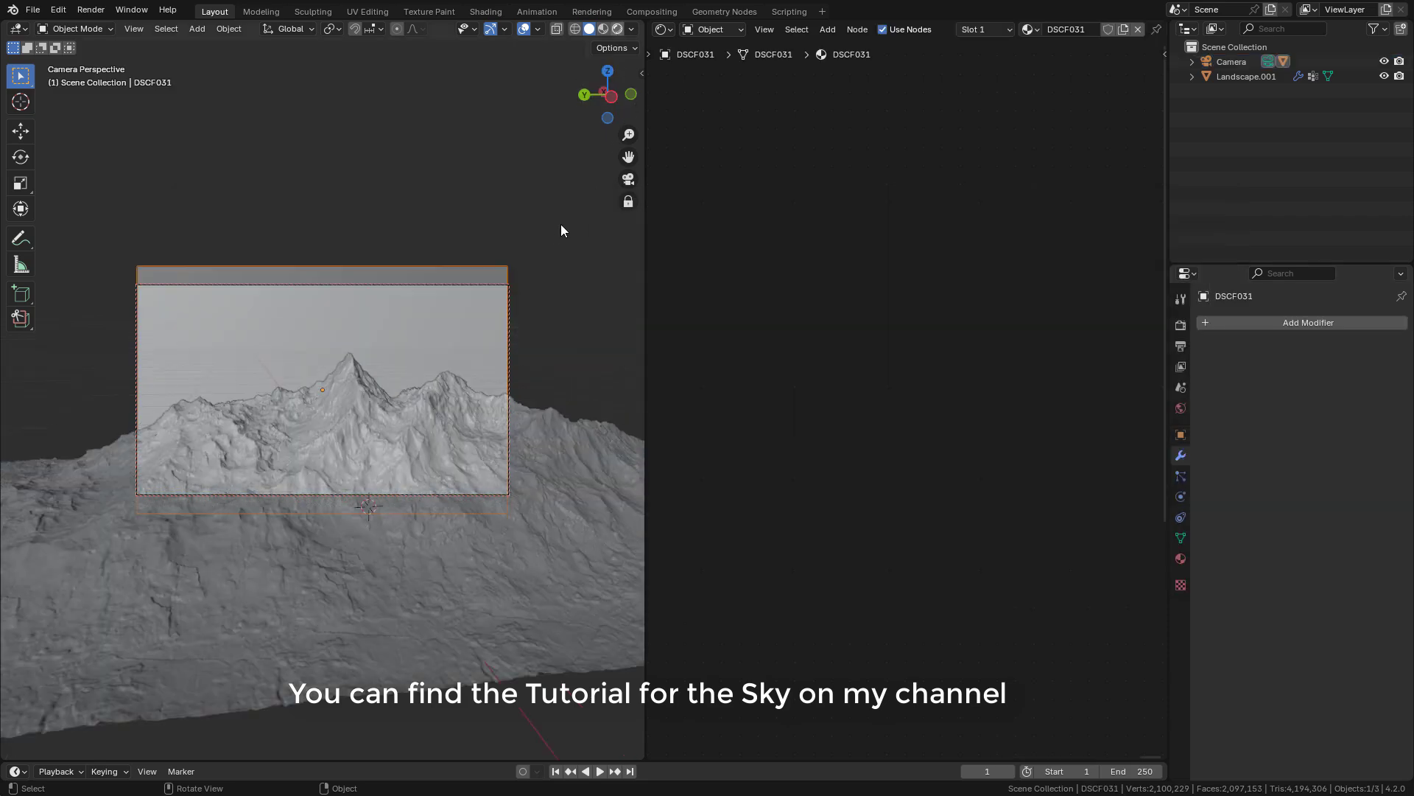
Show the camera view in rendered shading, limit rendering to a region around the frame, and refine the framing.
key(z)
key(8)
key(ctrl+b)
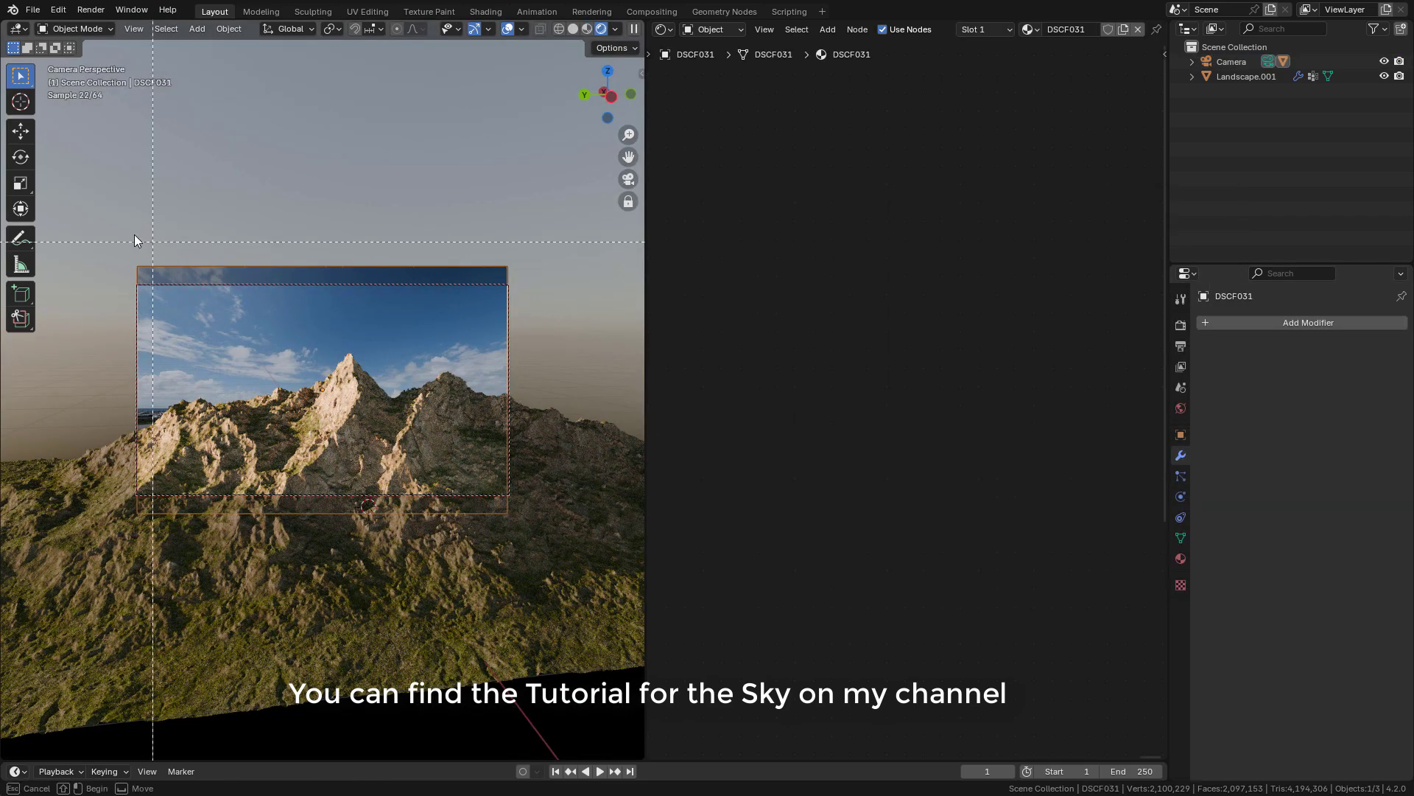
mouse_move(107, 221)
mouse_down()
mouse_move(473, 541)
mouse_move(553, 560)
mouse_up()
key(Home)
mouse_move(542, 289)
middle_down()
mouse_move(526, 245)
mouse_move(529, 258)
mouse_move(507, 250)
middle_up()
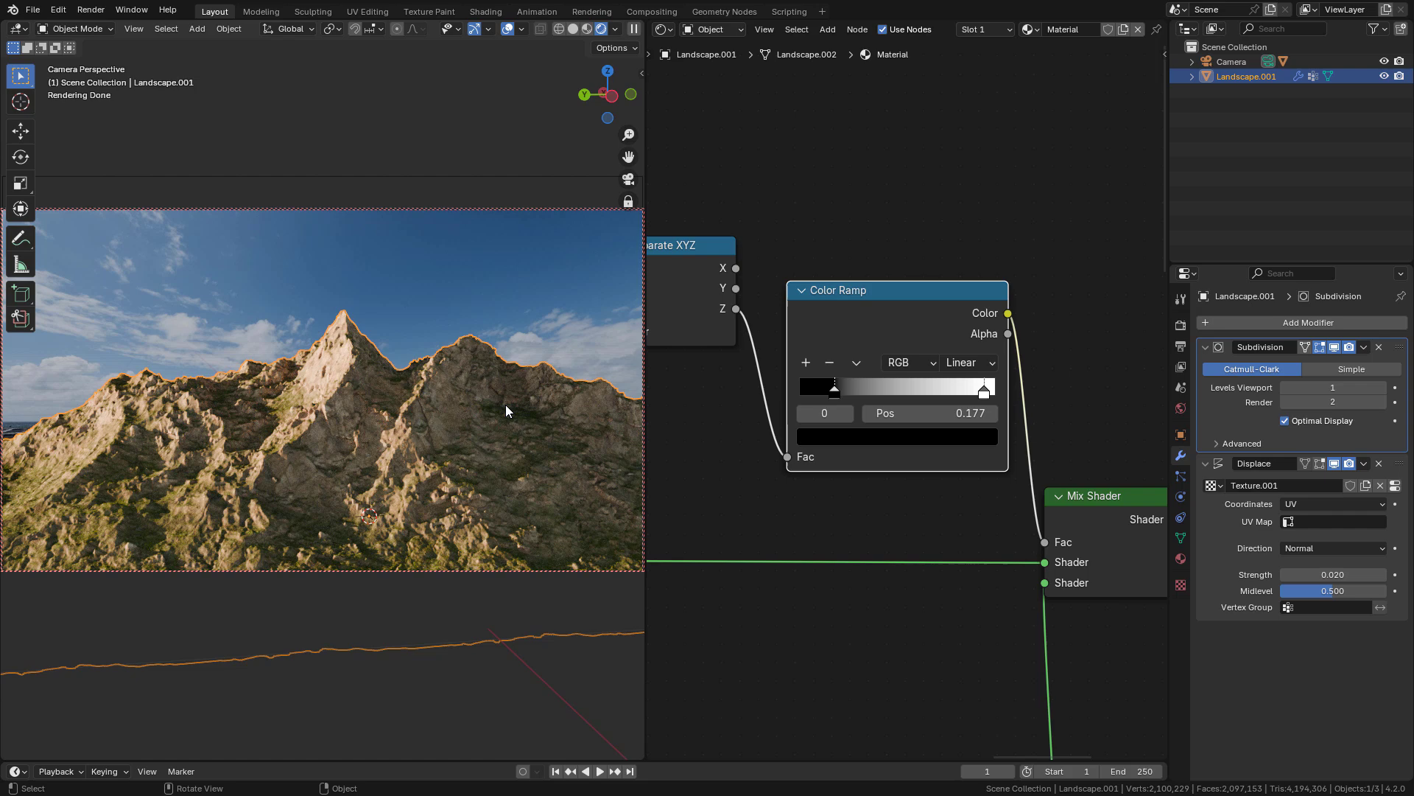
Show the natural set asset library and shrink its preview thumbnails.
click(725, 51)
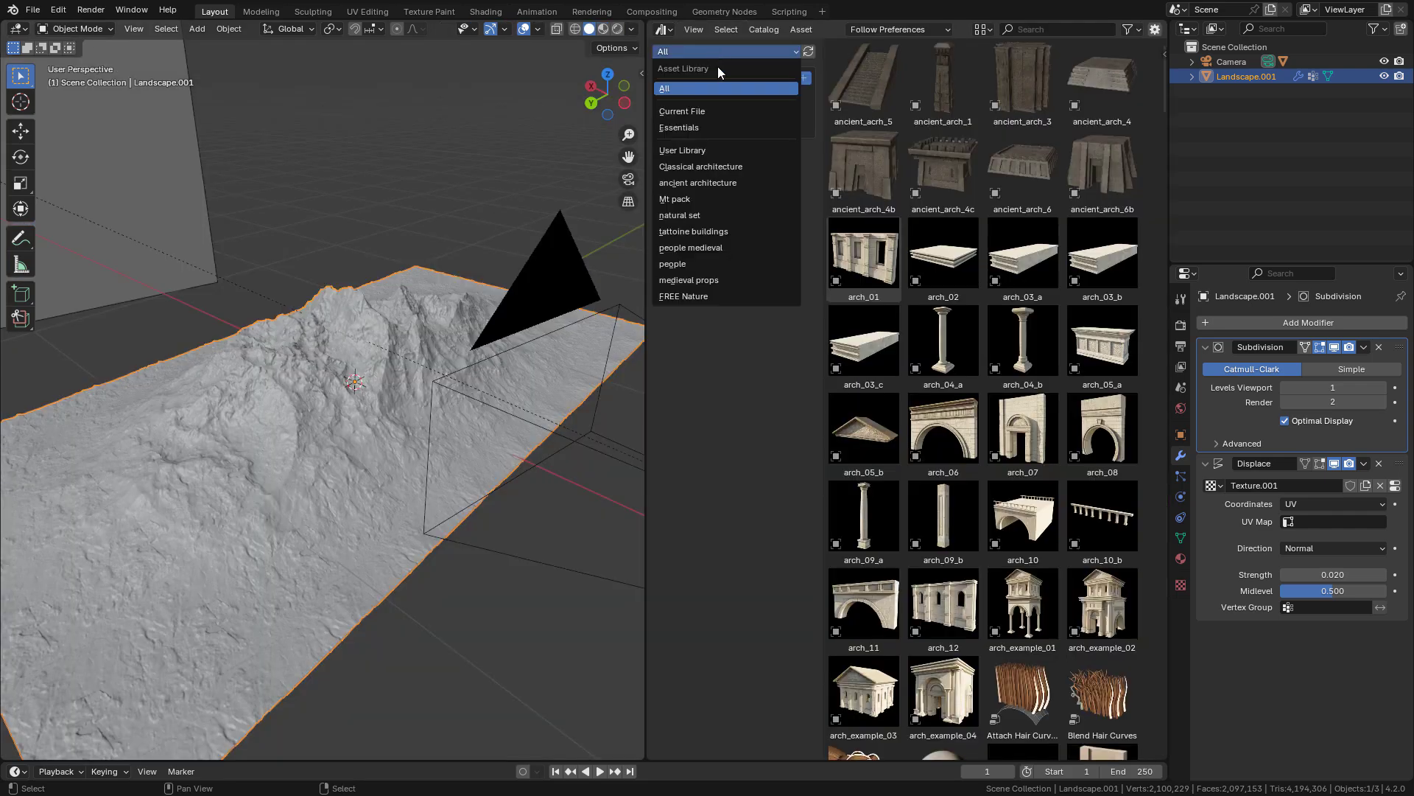
click(717, 66)
scroll(1023, 325, down, 3)
click(981, 29)
drag(1013, 55, 992, 55)
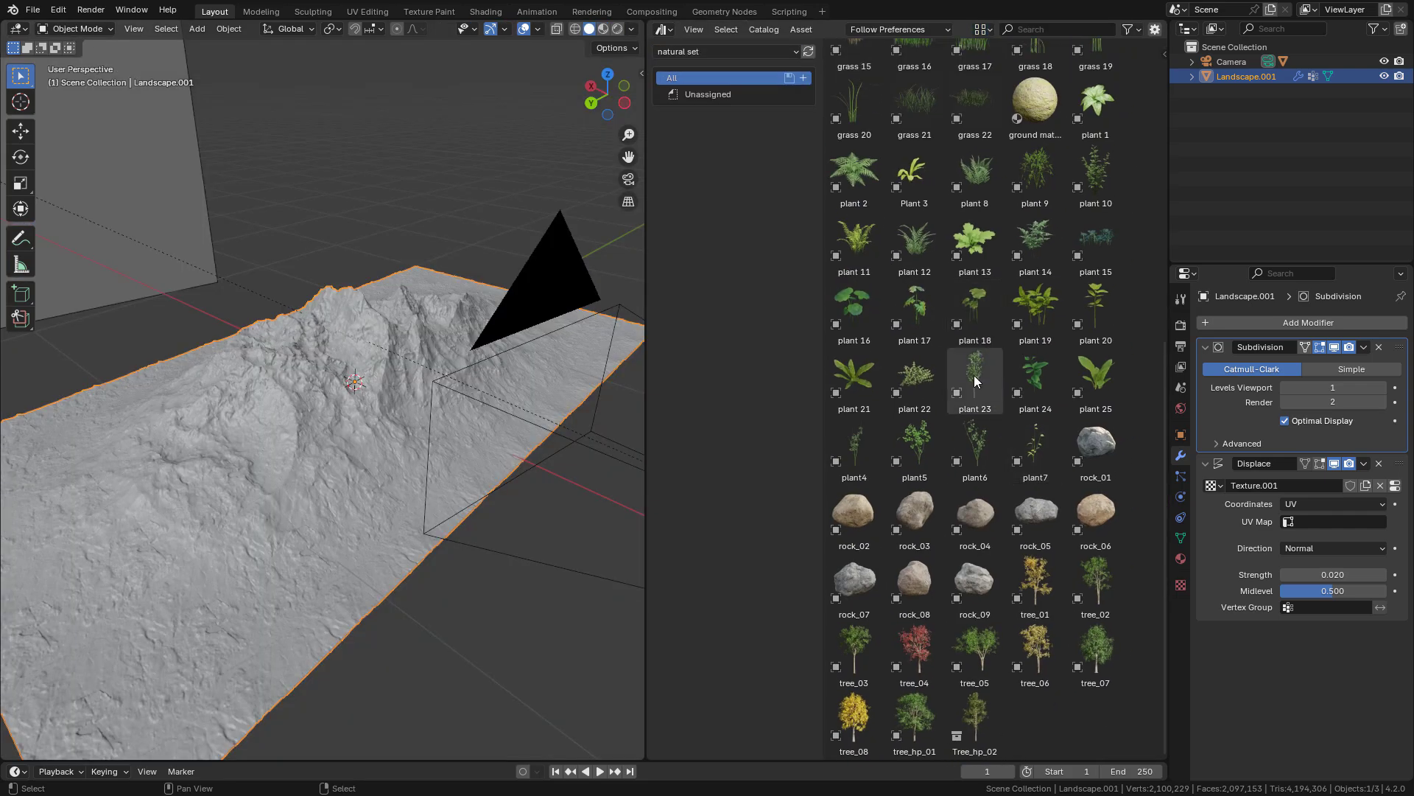
Place the plant 23 asset beside the landscape and shrink it in two passes, the first to about 0.196.
drag(976, 380, 538, 532)
scroll(541, 466, down, 5)
key(s)
click(412, 396)
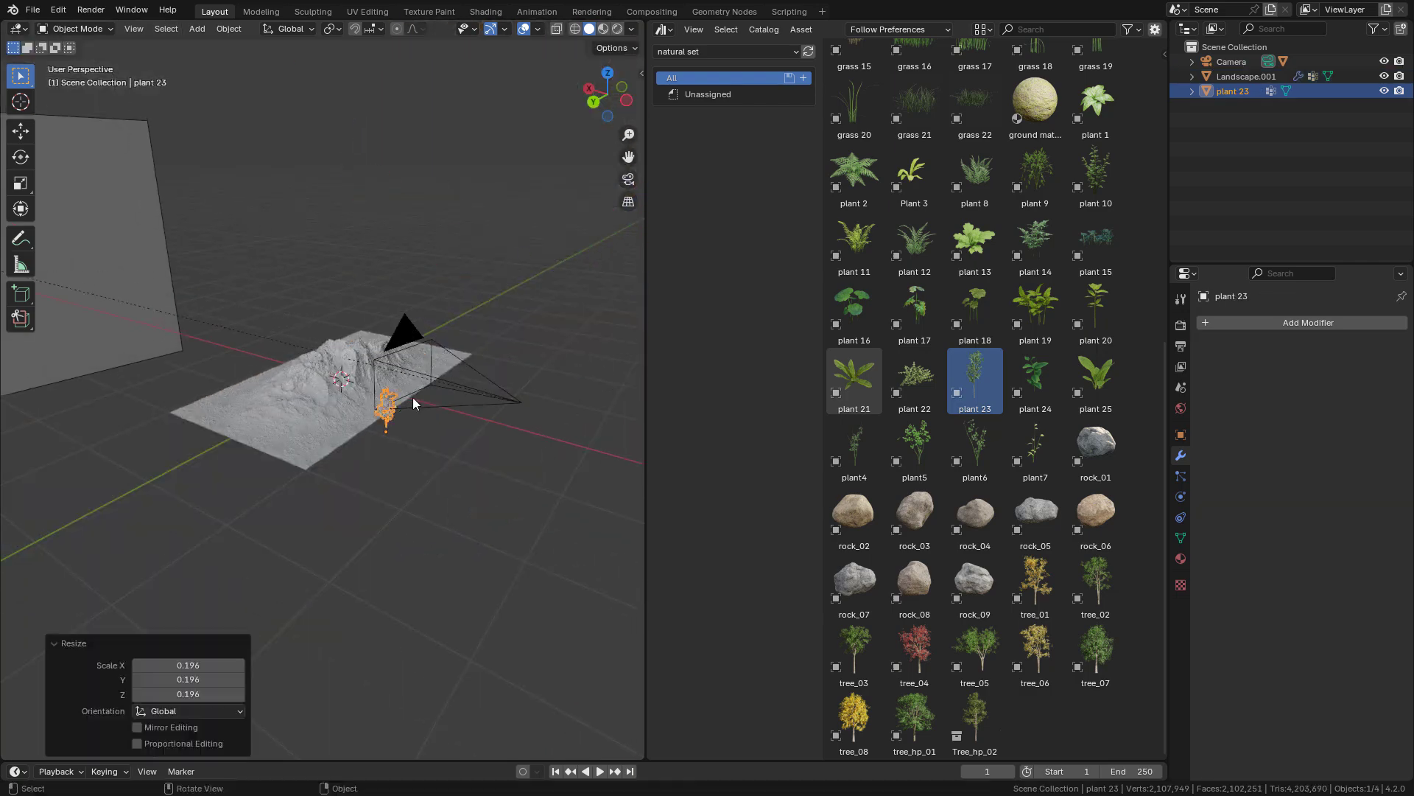
key(s)
click(515, 377)
Apply the scale of plant 23 and of the landscape.
key(ctrl+a)
click(457, 407)
click(374, 357)
key(ctrl+a)
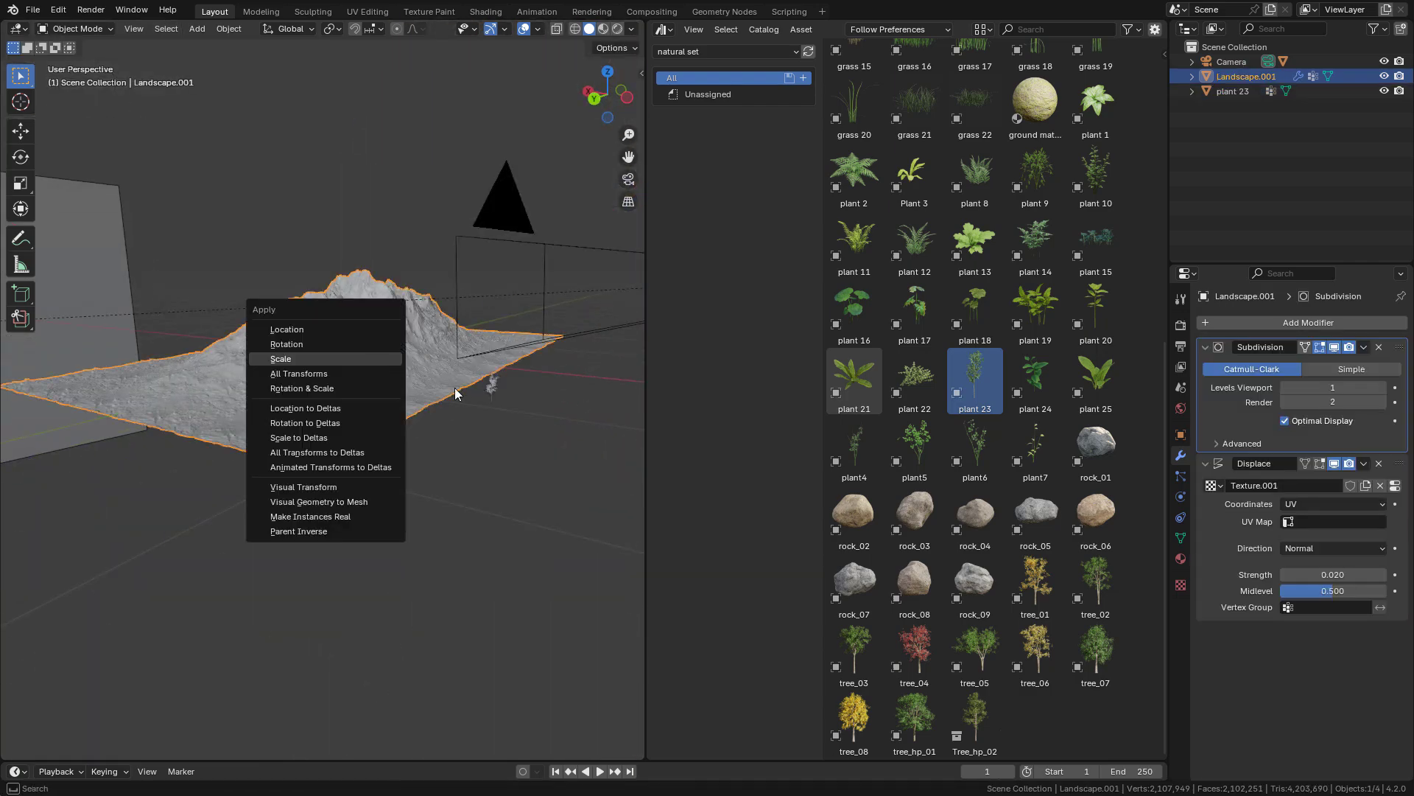
click(374, 356)
Scale plant 23 by about 0.959 and apply its scale.
middle_drag(479, 352, 465, 422)
click(466, 423)
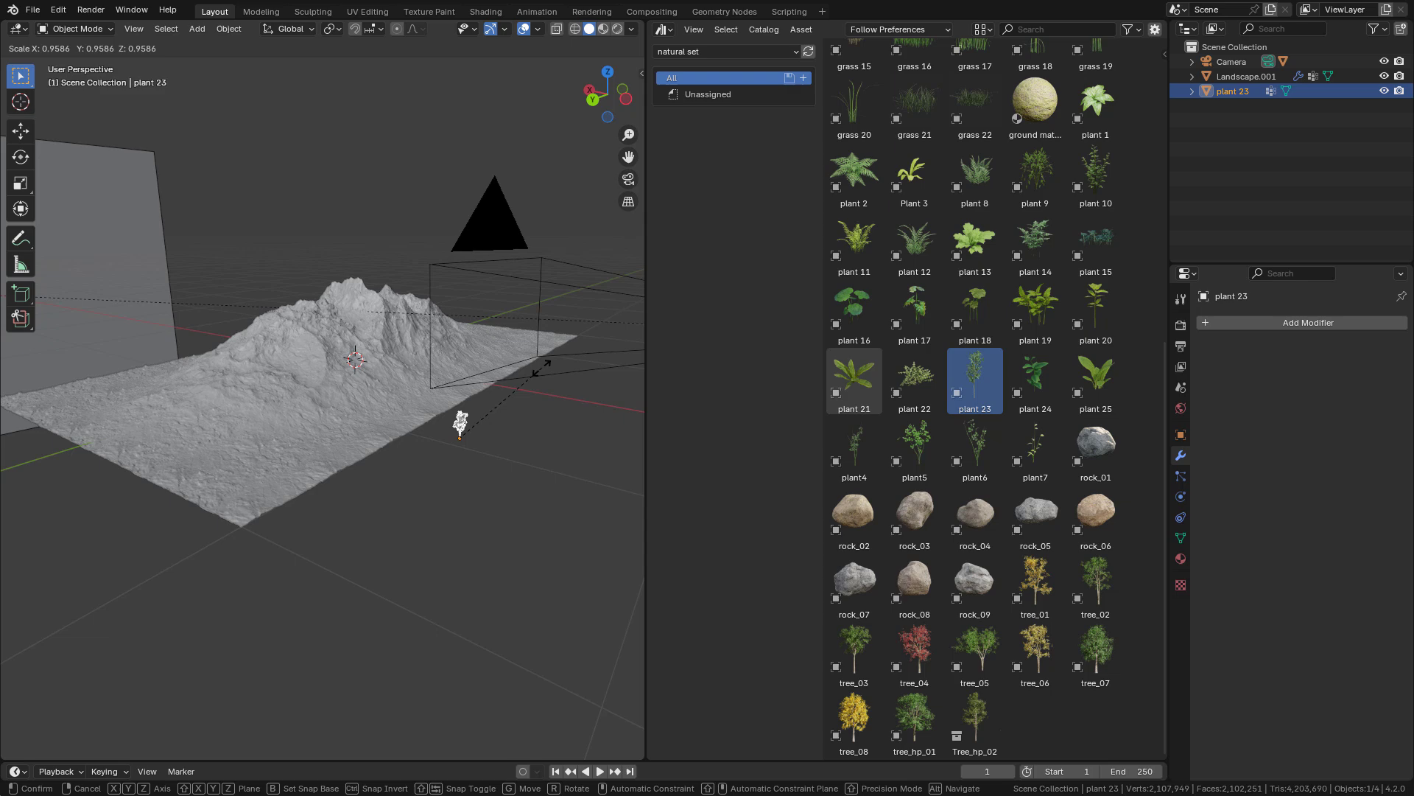
key(s)
click(462, 368)
scroll(459, 376, up, 5)
key(ctrl+a)
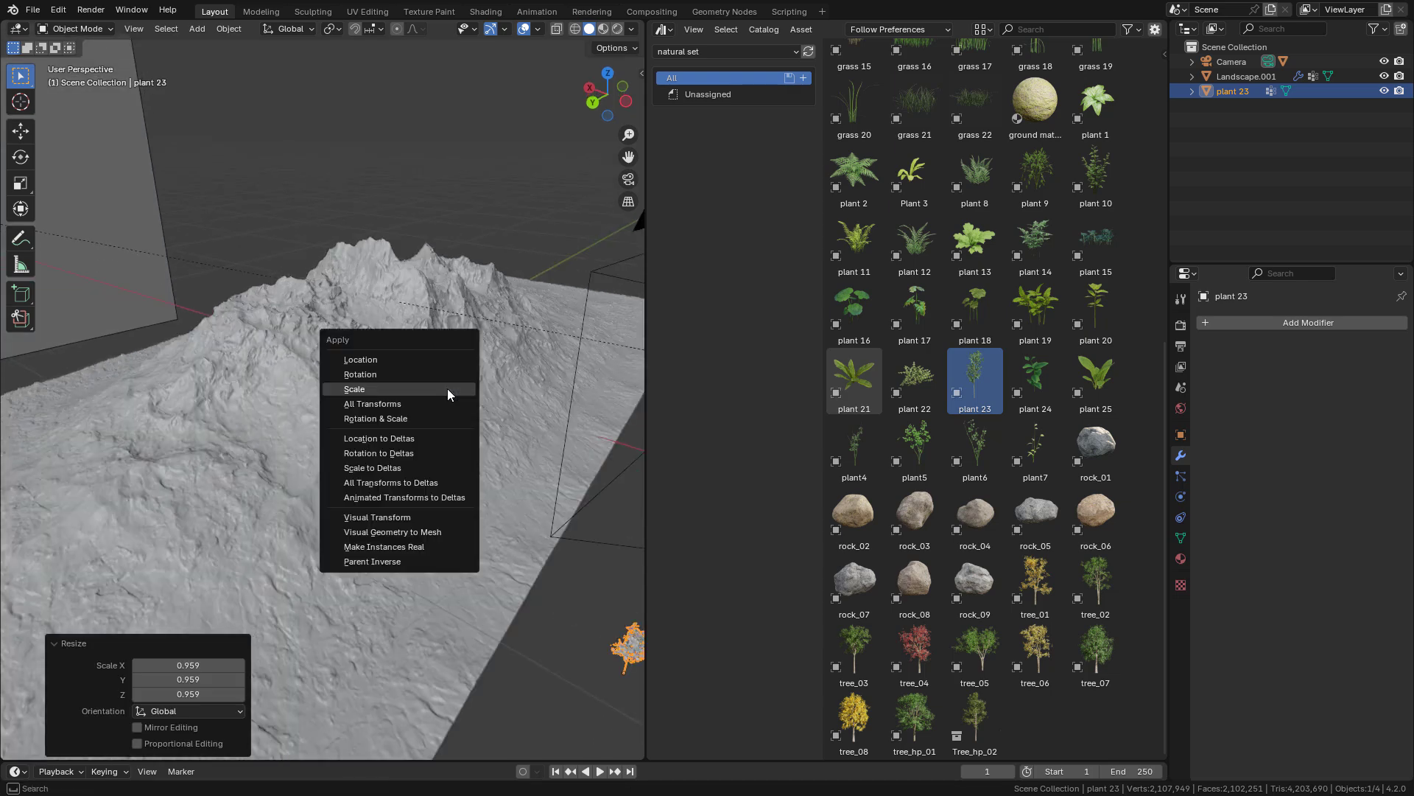
click(448, 387)
Scatter plant 23 over the landscape with the paintable scatter tool, adding the landscape to the selection as the target surface.
middle_drag(519, 386, 490, 455)
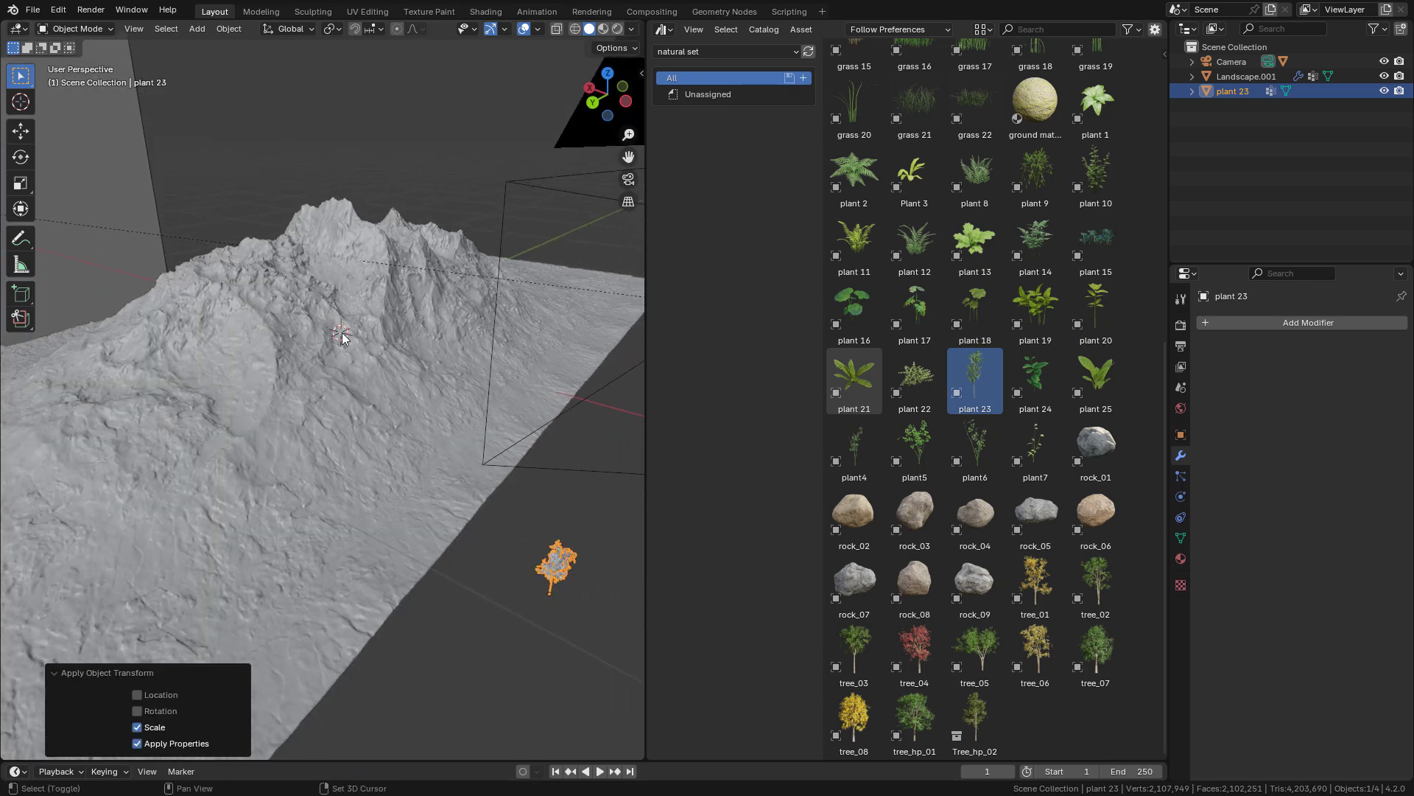
shift+click(396, 383)
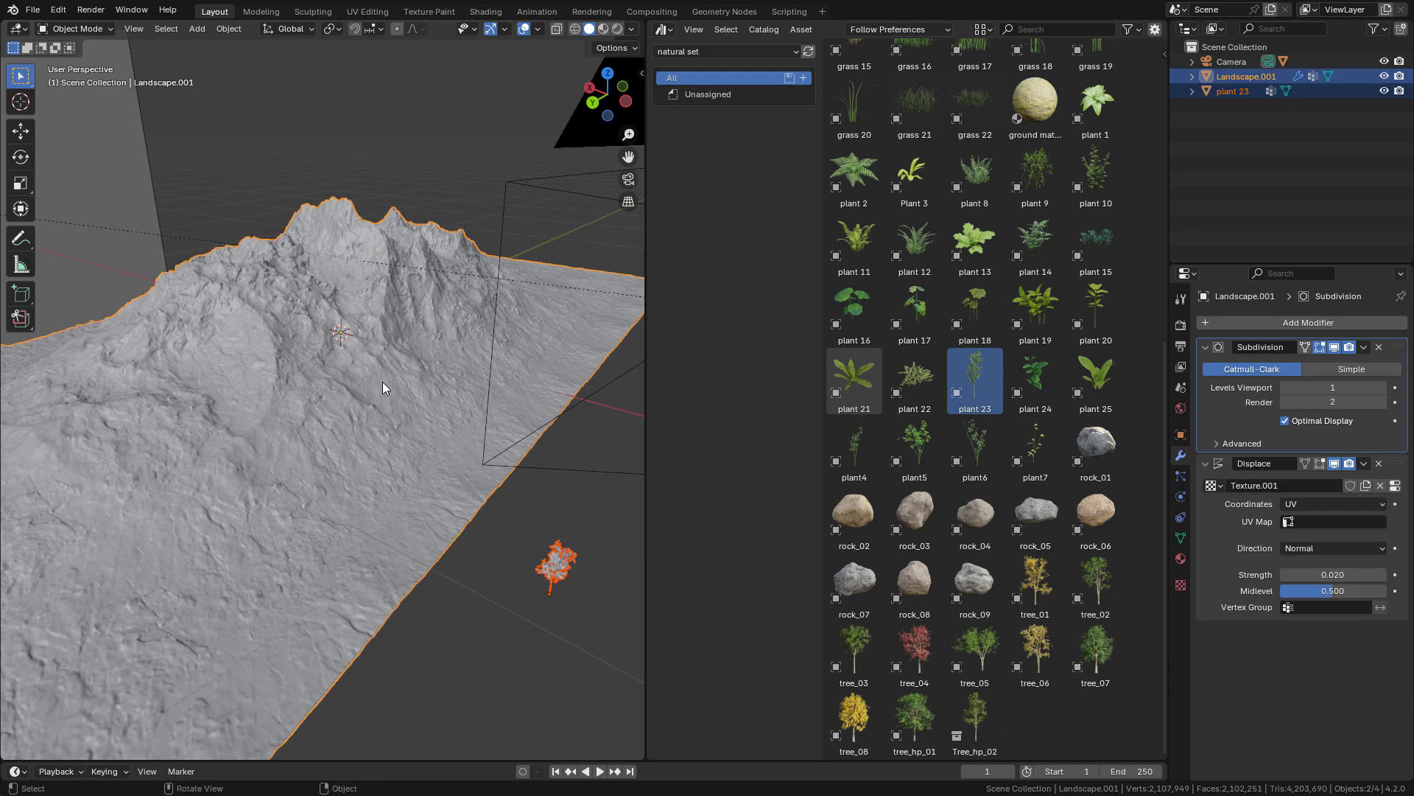
key(j)
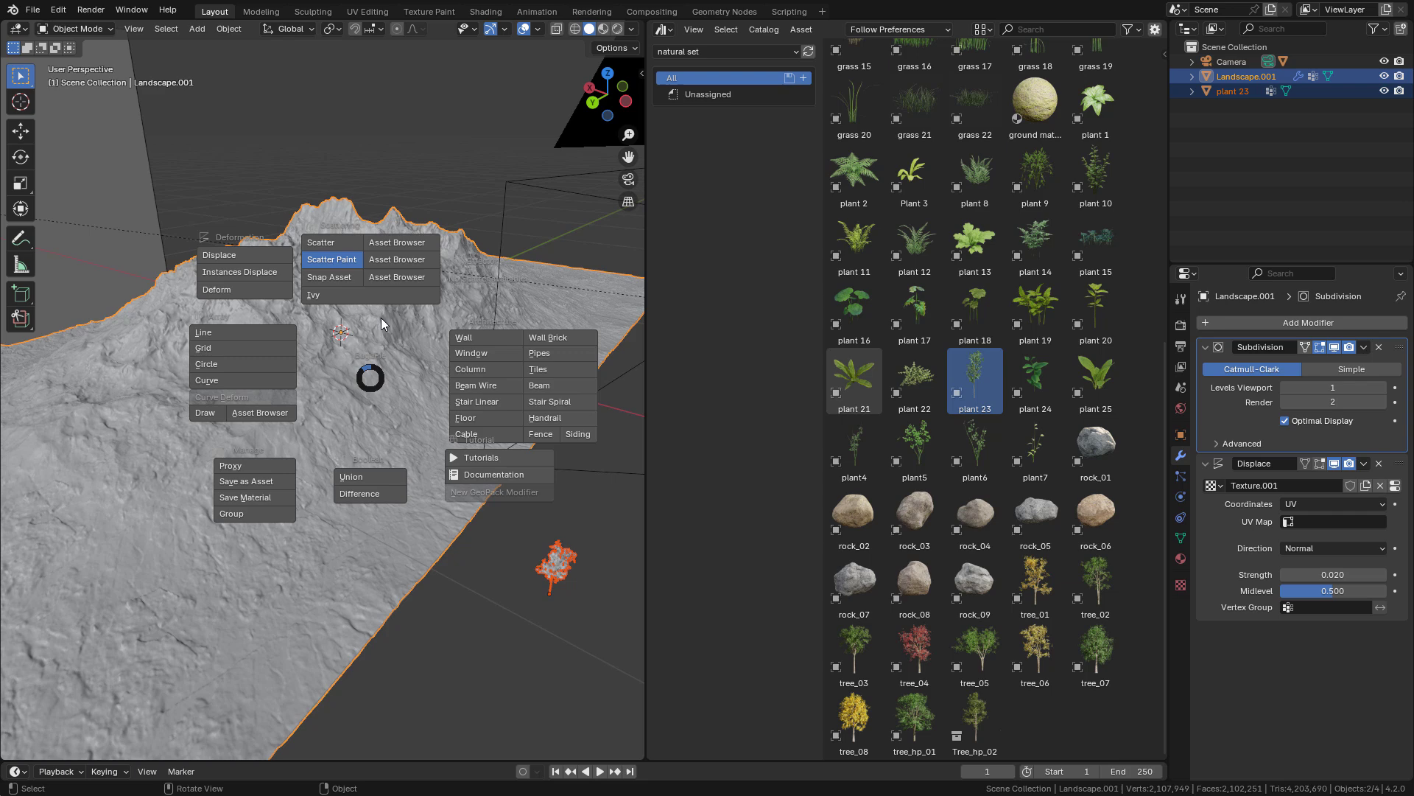
click(351, 266)
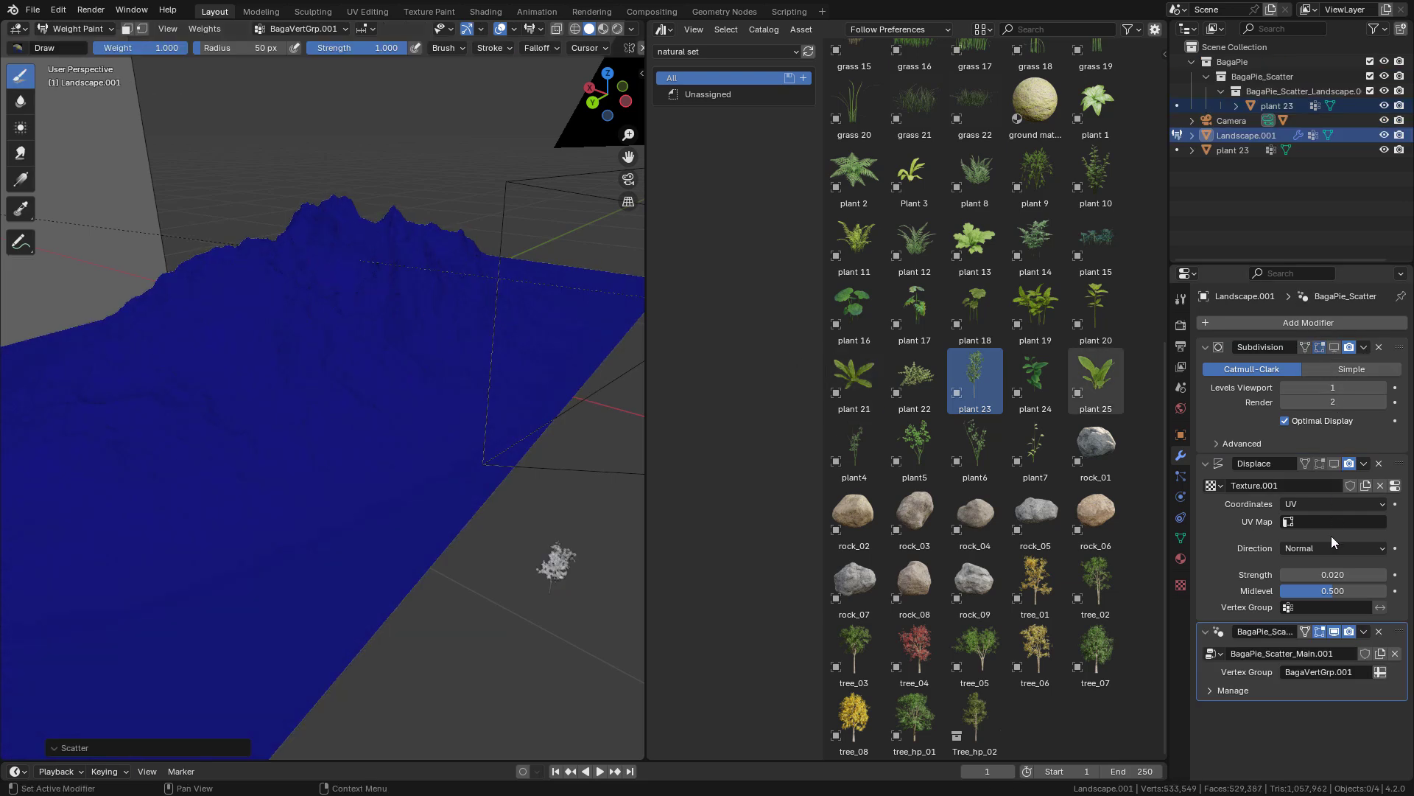
Give the weight brush a soft, smooth falloff and paint a first strip of plants down the mountainside.
middle_drag(516, 309, 490, 331)
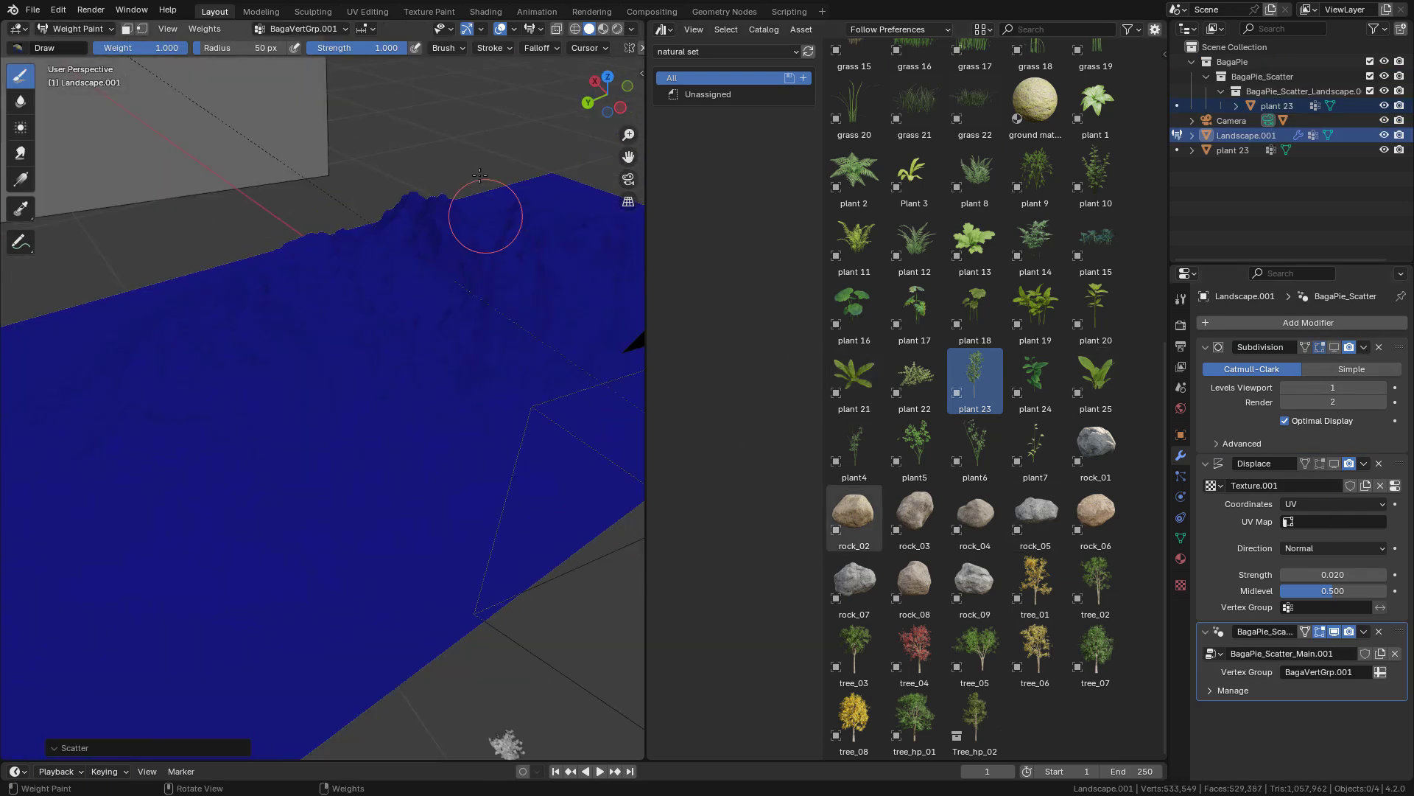
click(538, 48)
click(545, 78)
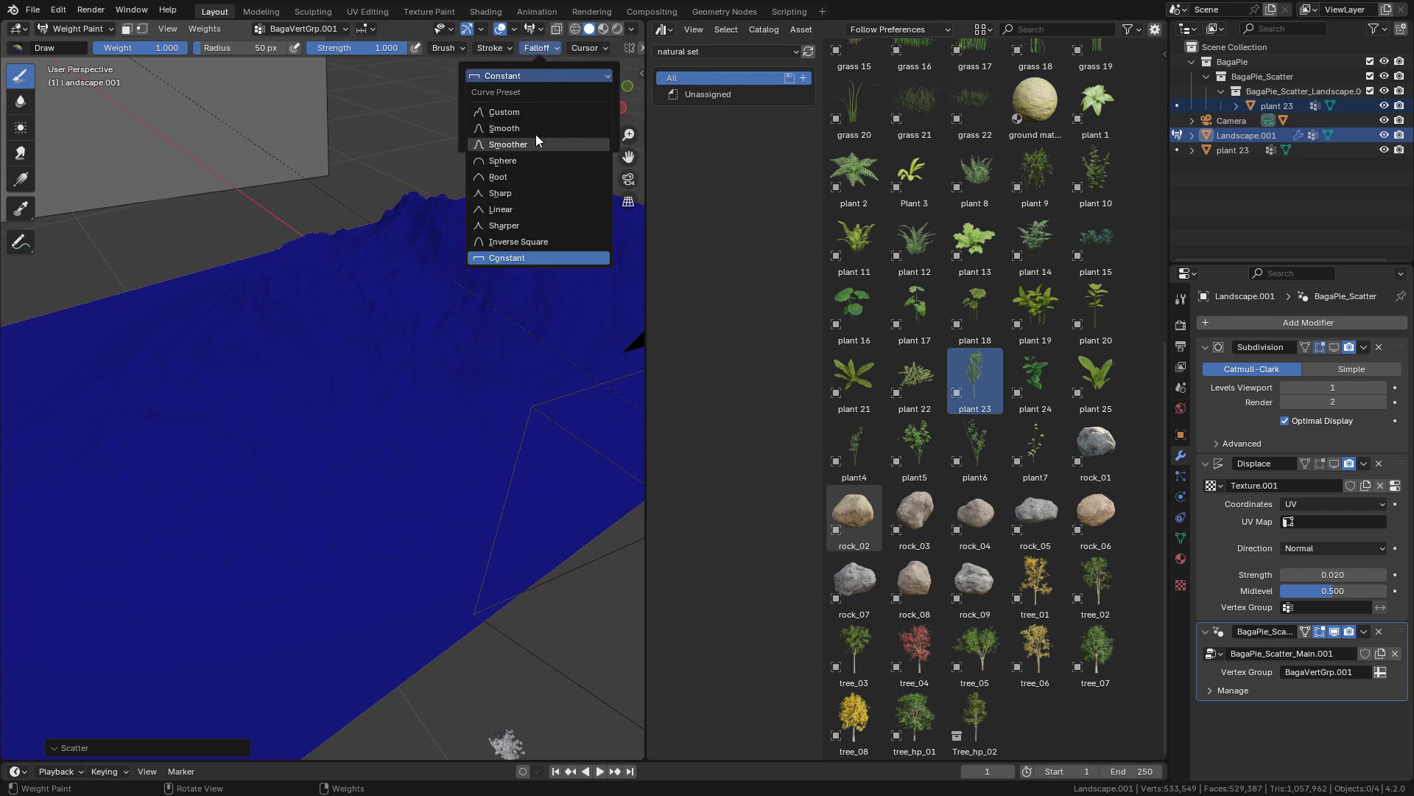
scroll(509, 320, up, 3)
mouse_move(449, 186)
mouse_down()
mouse_move(506, 274)
mouse_move(540, 369)
mouse_up()
Enlarge the brush radius to 78 px and paint plant coverage over the gullies and lower slopes of the landscape.
key(f)
click(517, 273)
scroll(535, 329, down, 3)
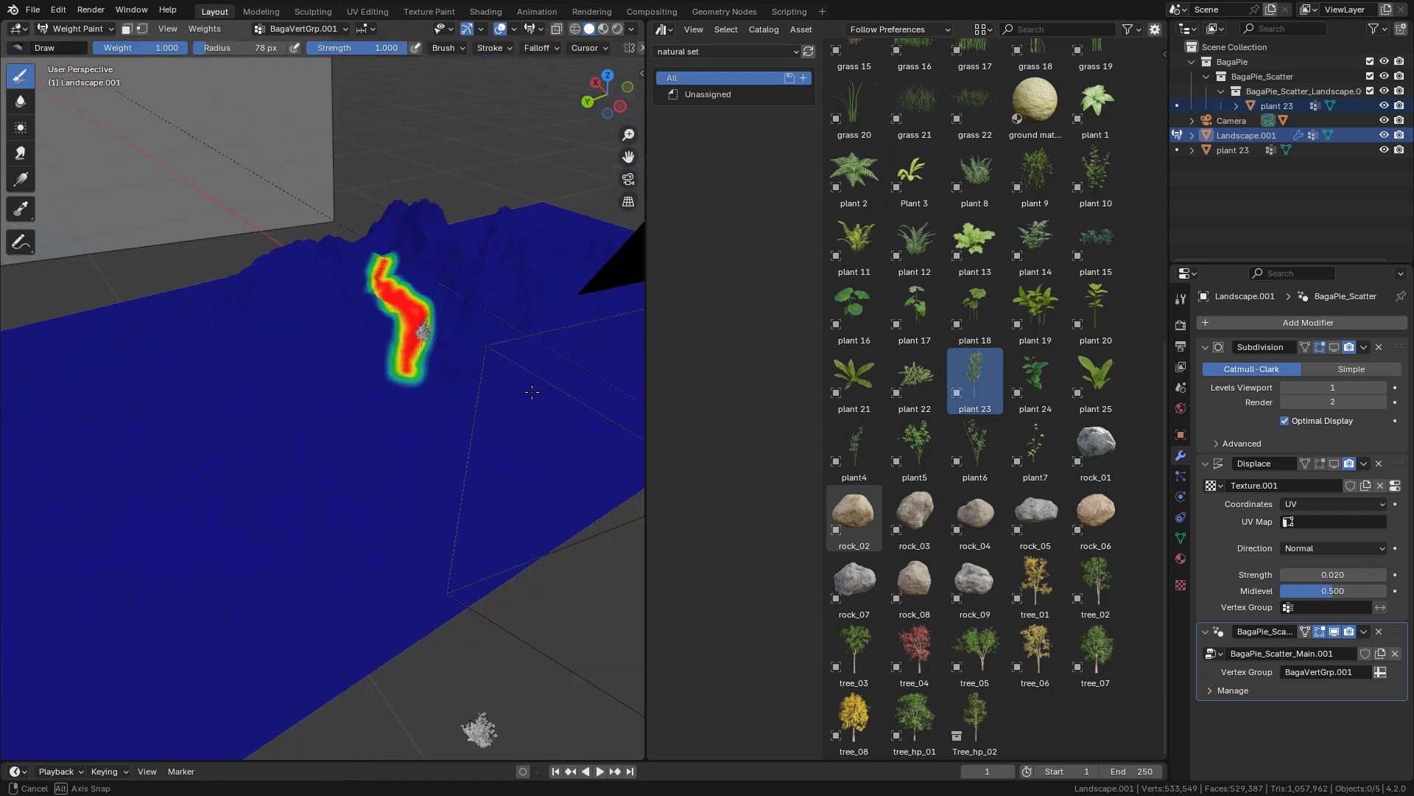
middle_drag(383, 346, 372, 324)
mouse_move(289, 330)
mouse_down()
mouse_move(308, 361)
mouse_move(383, 359)
mouse_up()
middle_drag(383, 359, 411, 435)
drag(412, 436, 375, 434)
scroll(361, 444, up, 4)
middle_drag(354, 449, 383, 486)
drag(549, 353, 493, 570)
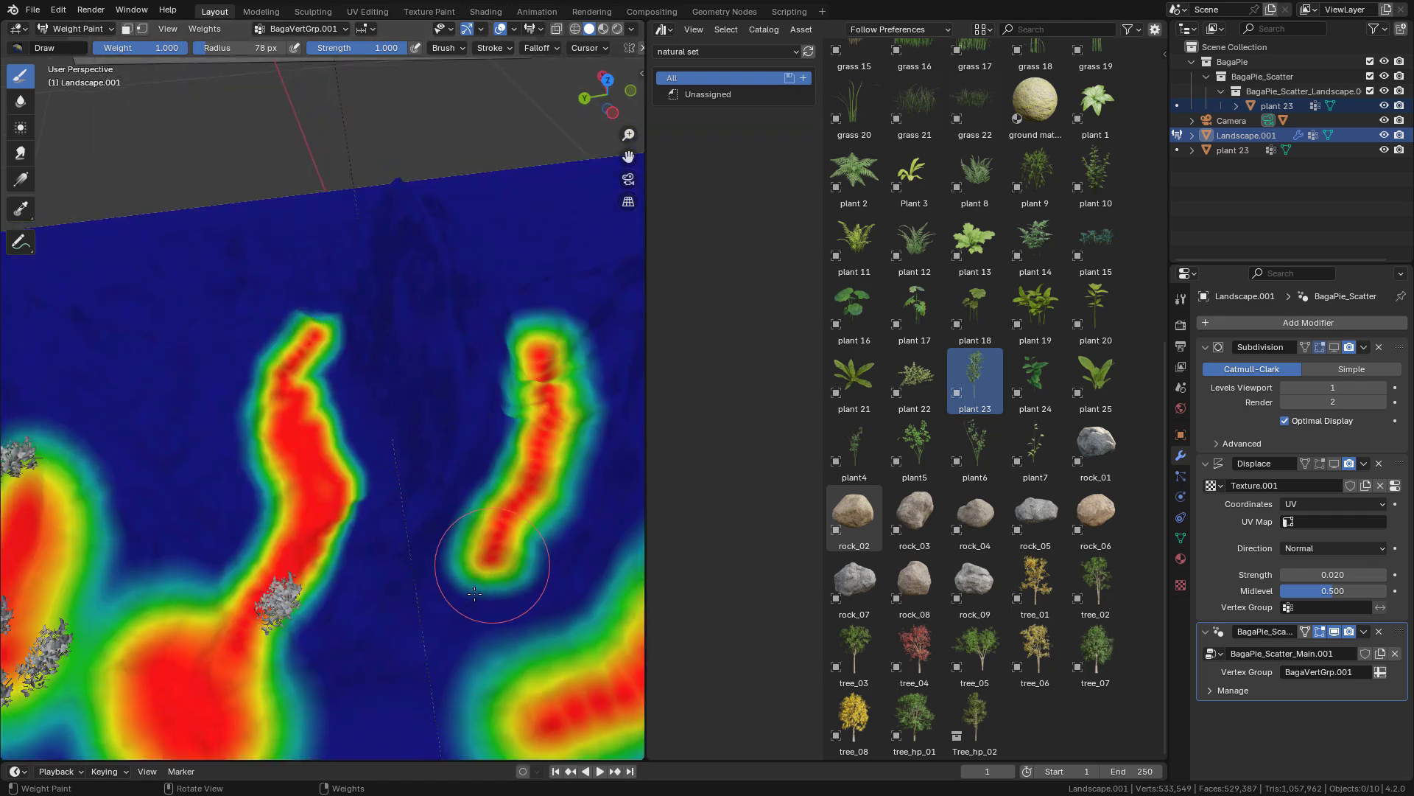
scroll(471, 552, down, 5)
mouse_move(401, 520)
mouse_down()
mouse_move(174, 529)
mouse_move(186, 505)
mouse_up()
middle_drag(185, 505, 214, 578)
drag(544, 409, 472, 490)
middle_drag(471, 490, 490, 442)
mouse_move(336, 437)
mouse_down()
mouse_move(352, 434)
mouse_move(258, 483)
mouse_up()
Widen the 3D viewport, show the BagaPie scatter settings and exit the painting mode.
drag(646, 153, 973, 152)
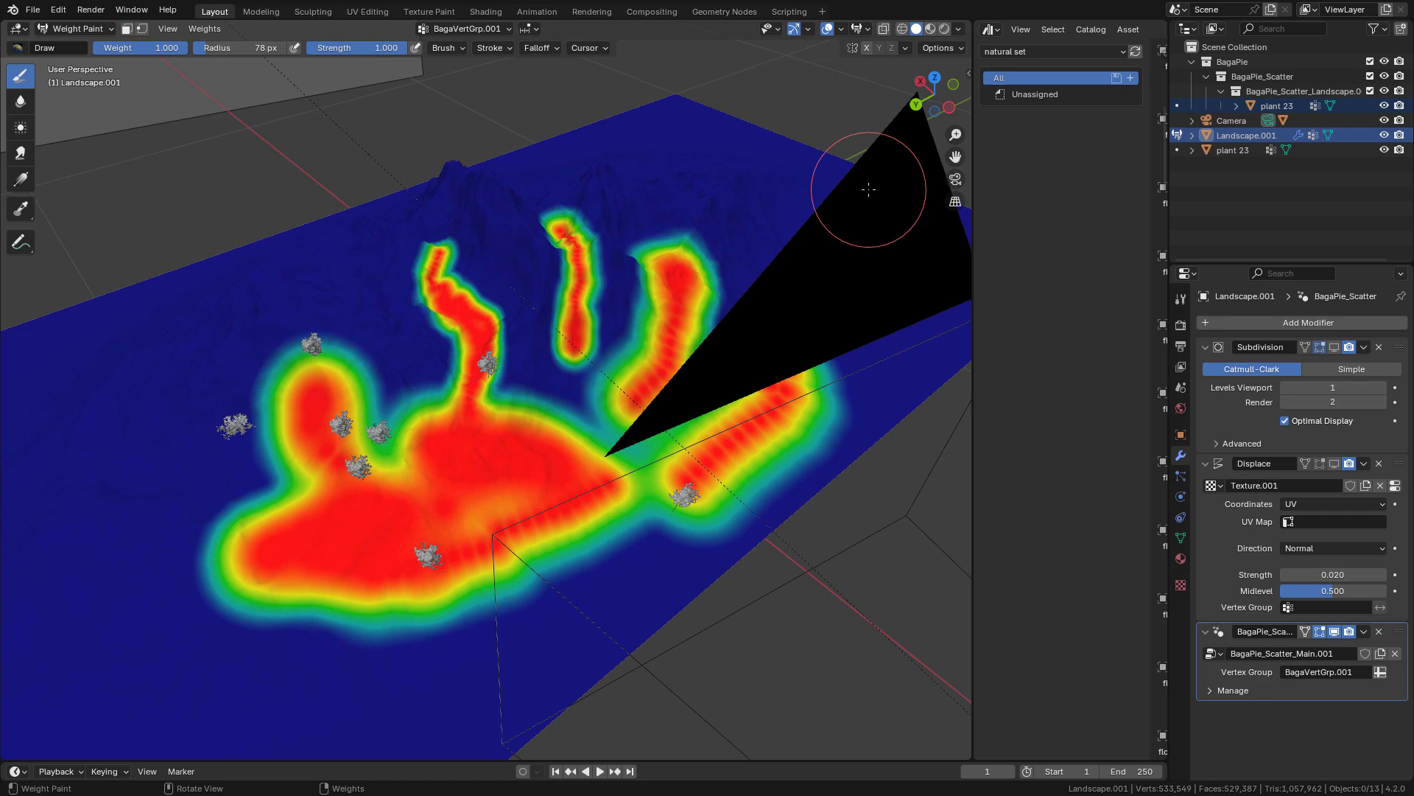
key(n)
click(966, 263)
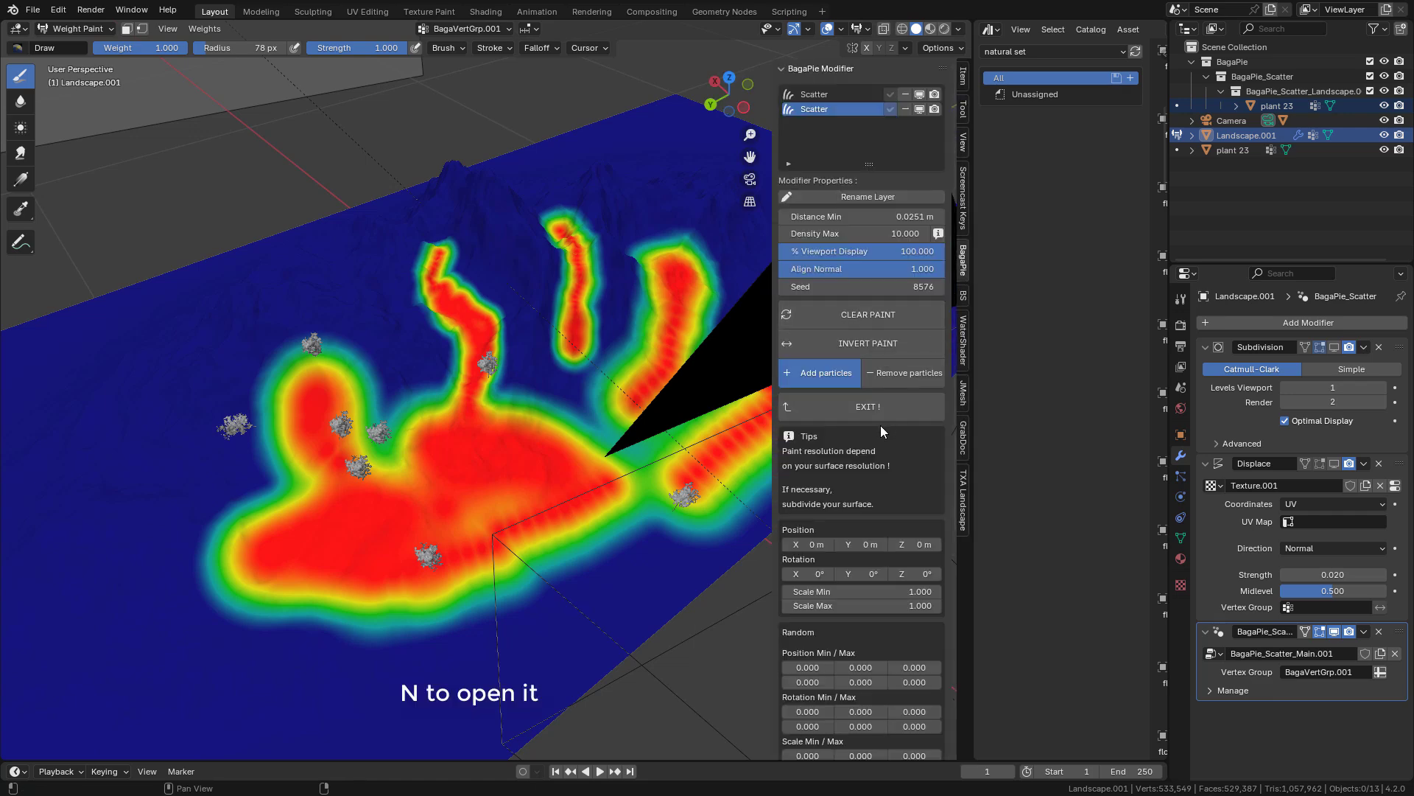
click(888, 395)
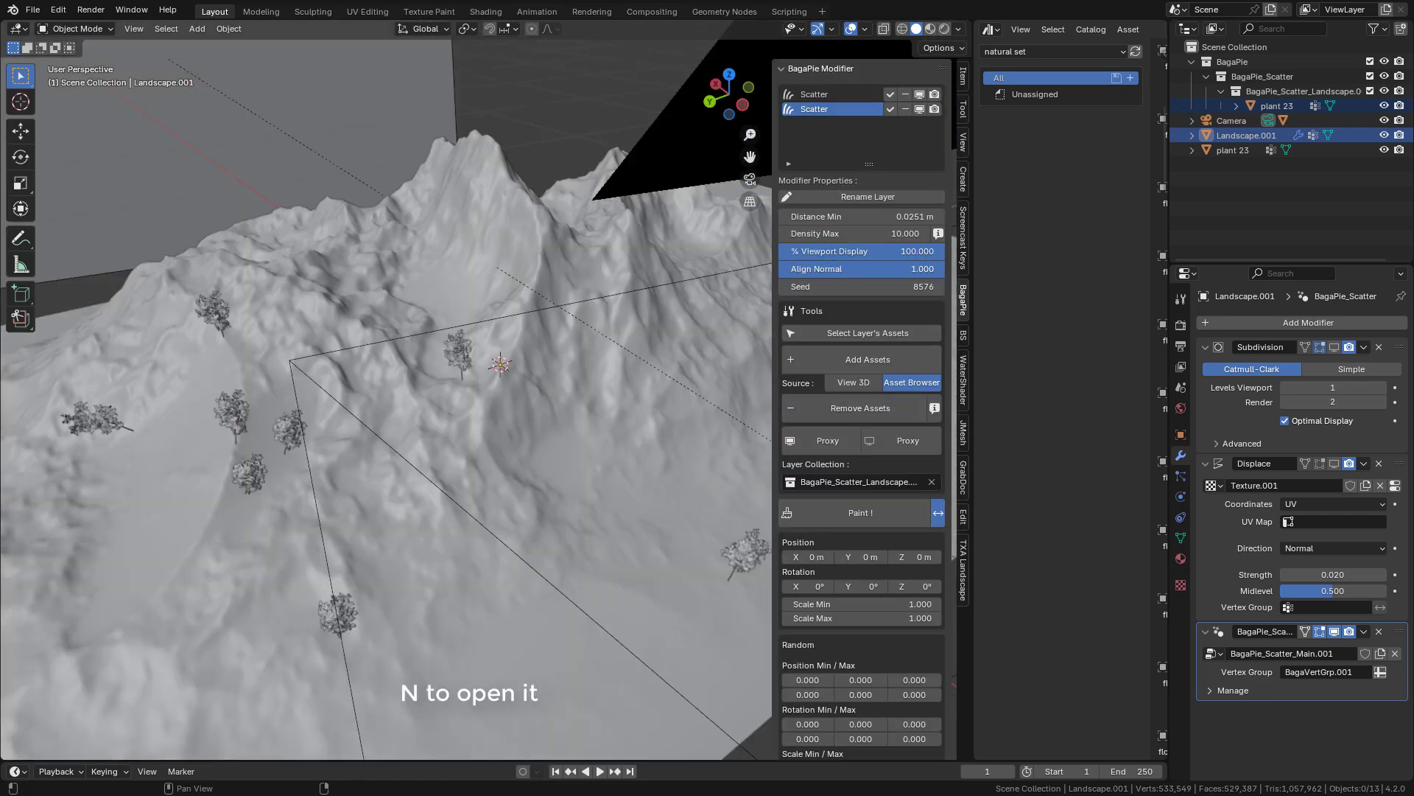
Set the scatter layer's Align Normal to about 0.158 and its minimum distance to 0 m.
drag(934, 269, 806, 269)
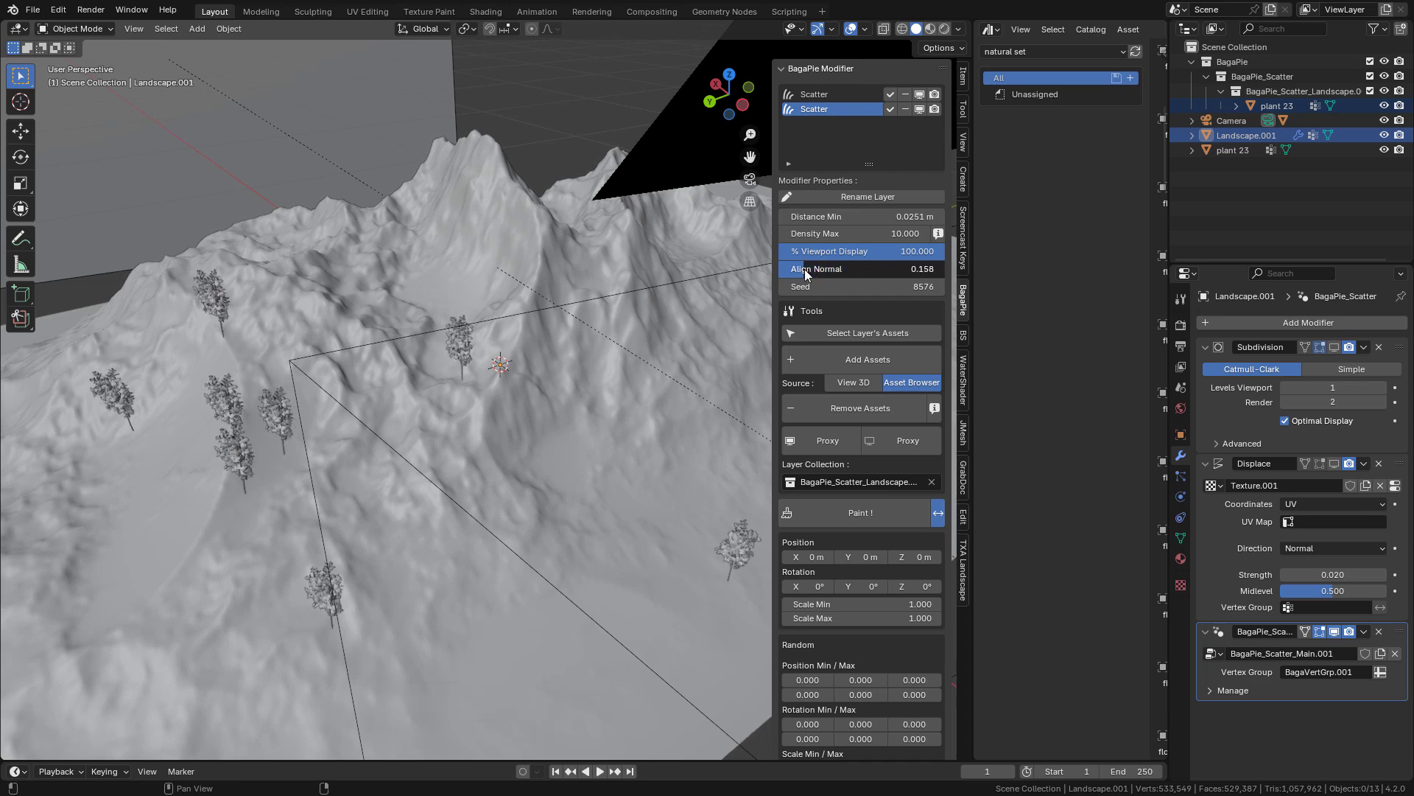
drag(878, 217, 930, 233)
drag(927, 220, 847, 219)
Try a maximum scatter density of 2000 and reduce it to about 495.7.
click(894, 238)
text(2000)
key(Return)
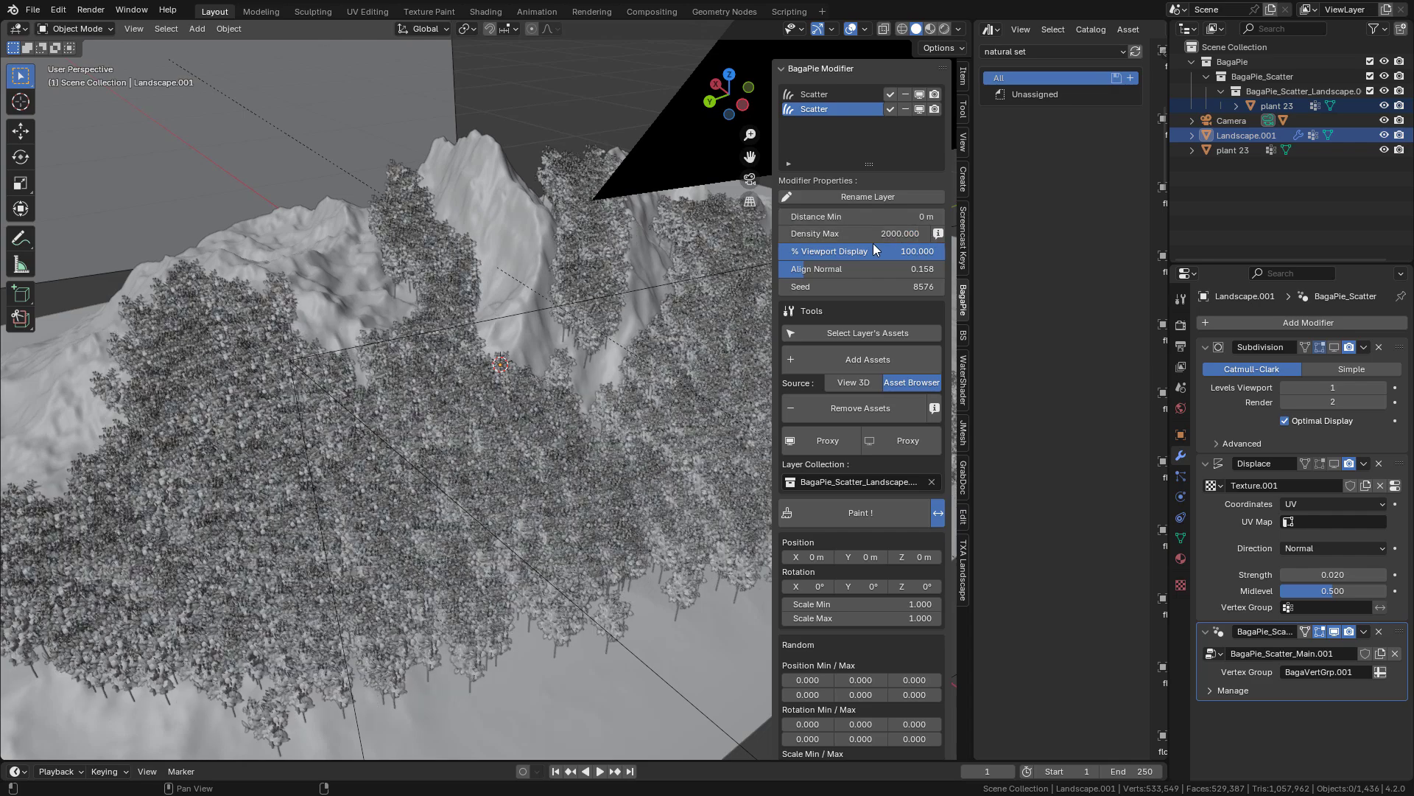
click(877, 236)
text(500)
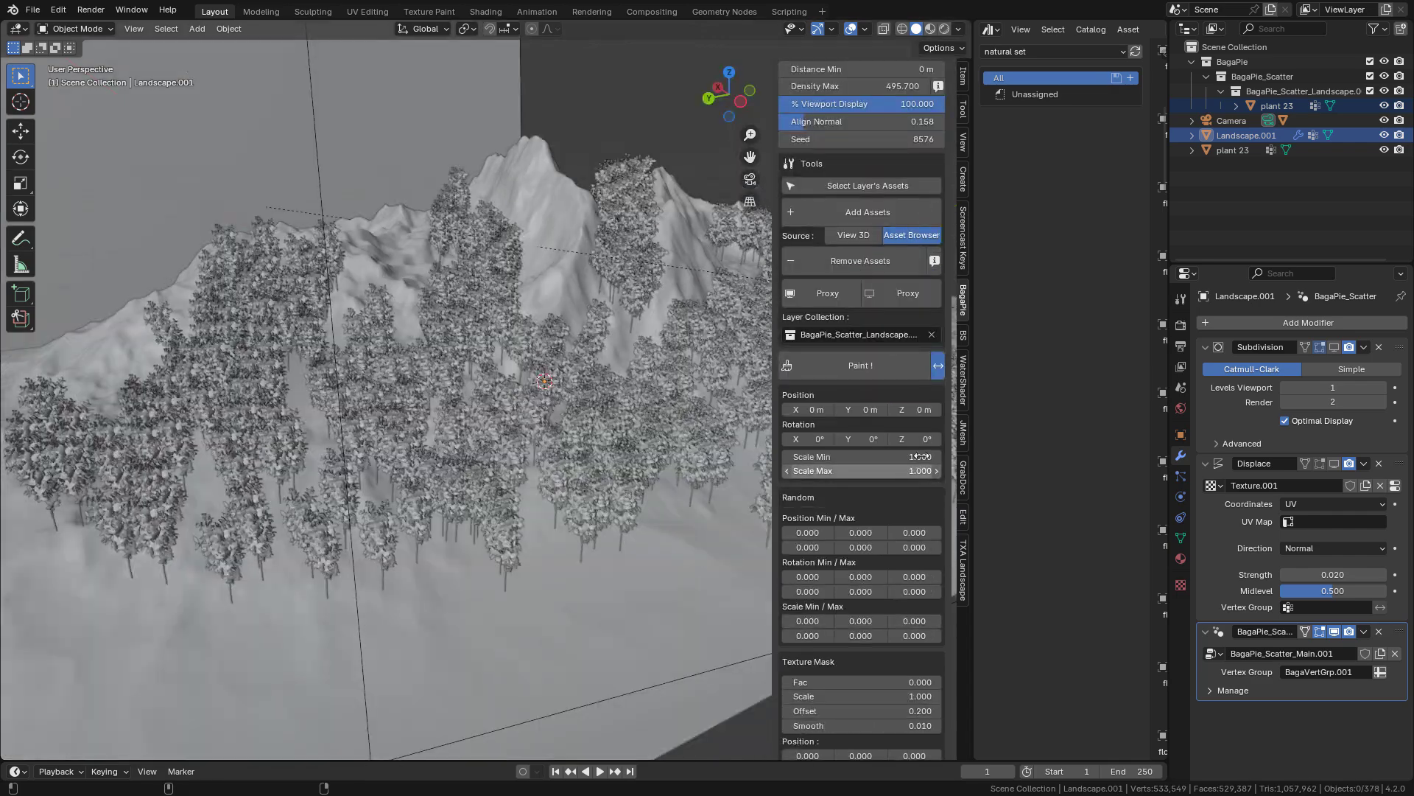
Lower the scattered plants' minimum scale and Z position, and adjust their random Z rotation.
drag(870, 457, 824, 471)
drag(915, 410, 903, 409)
drag(914, 590, 861, 577)
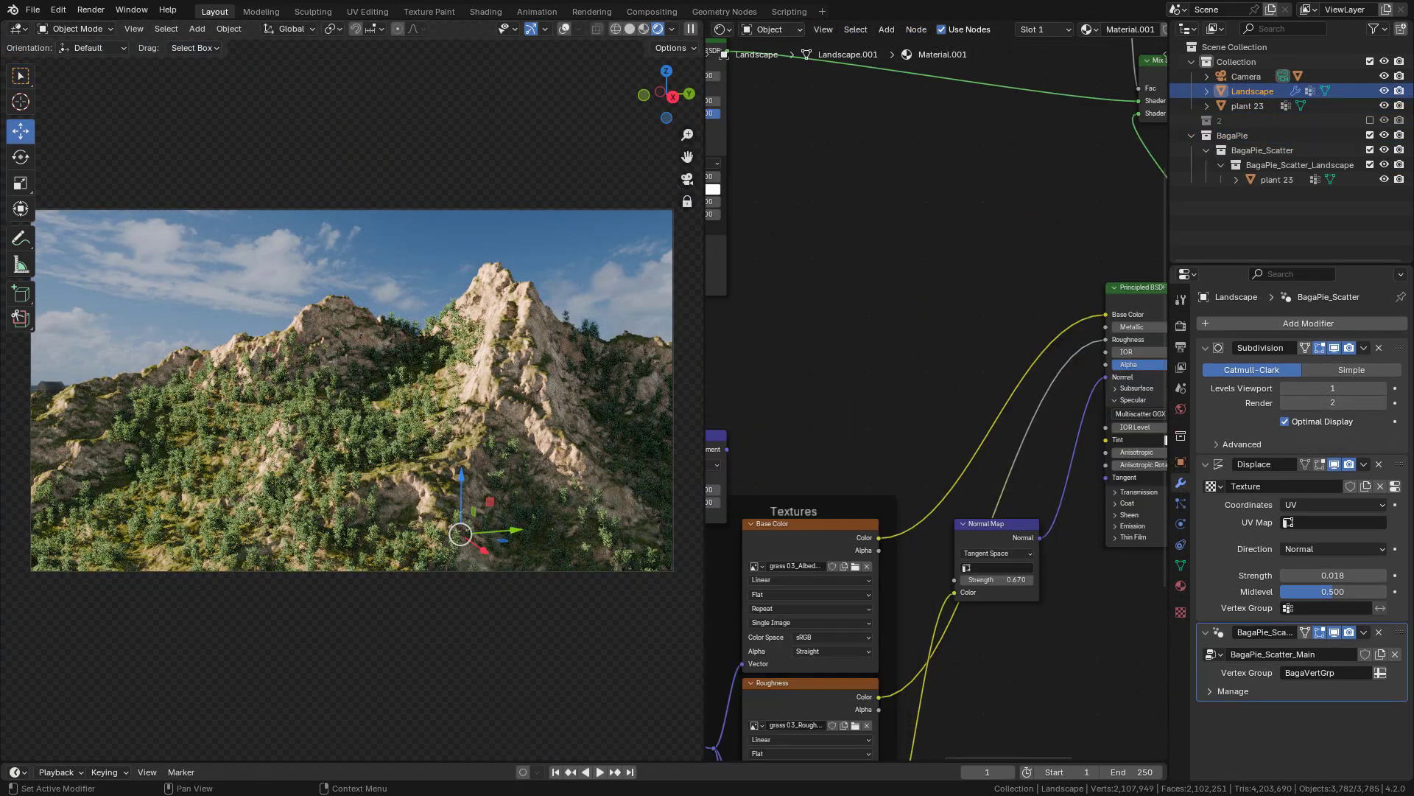
Insert a Hue/Saturation/Value node between the grass base color texture and the Principled BSDF's Base Color.
scroll(951, 331, down, 2)
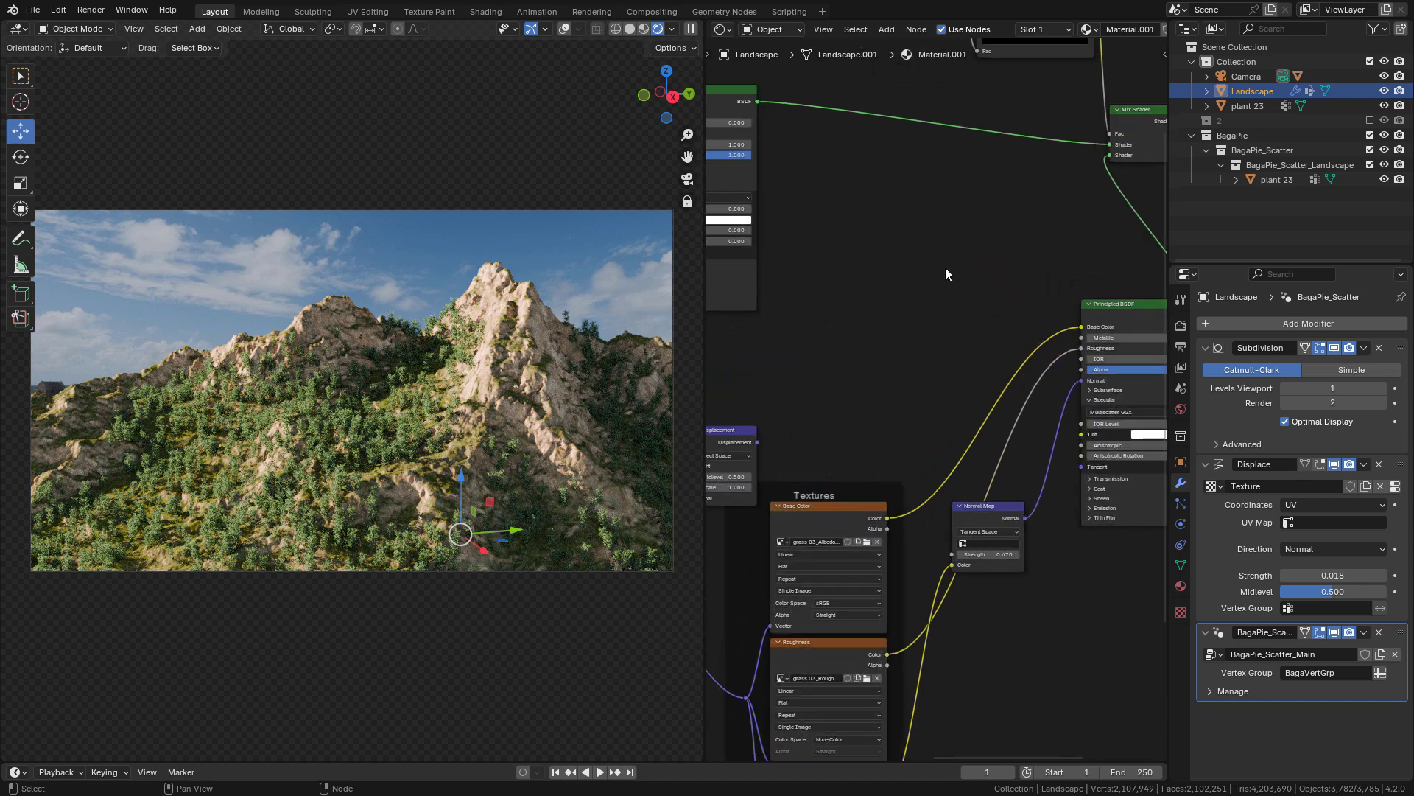
scroll(950, 310, up, 2)
key(shift+a)
mouse_move(934, 293)
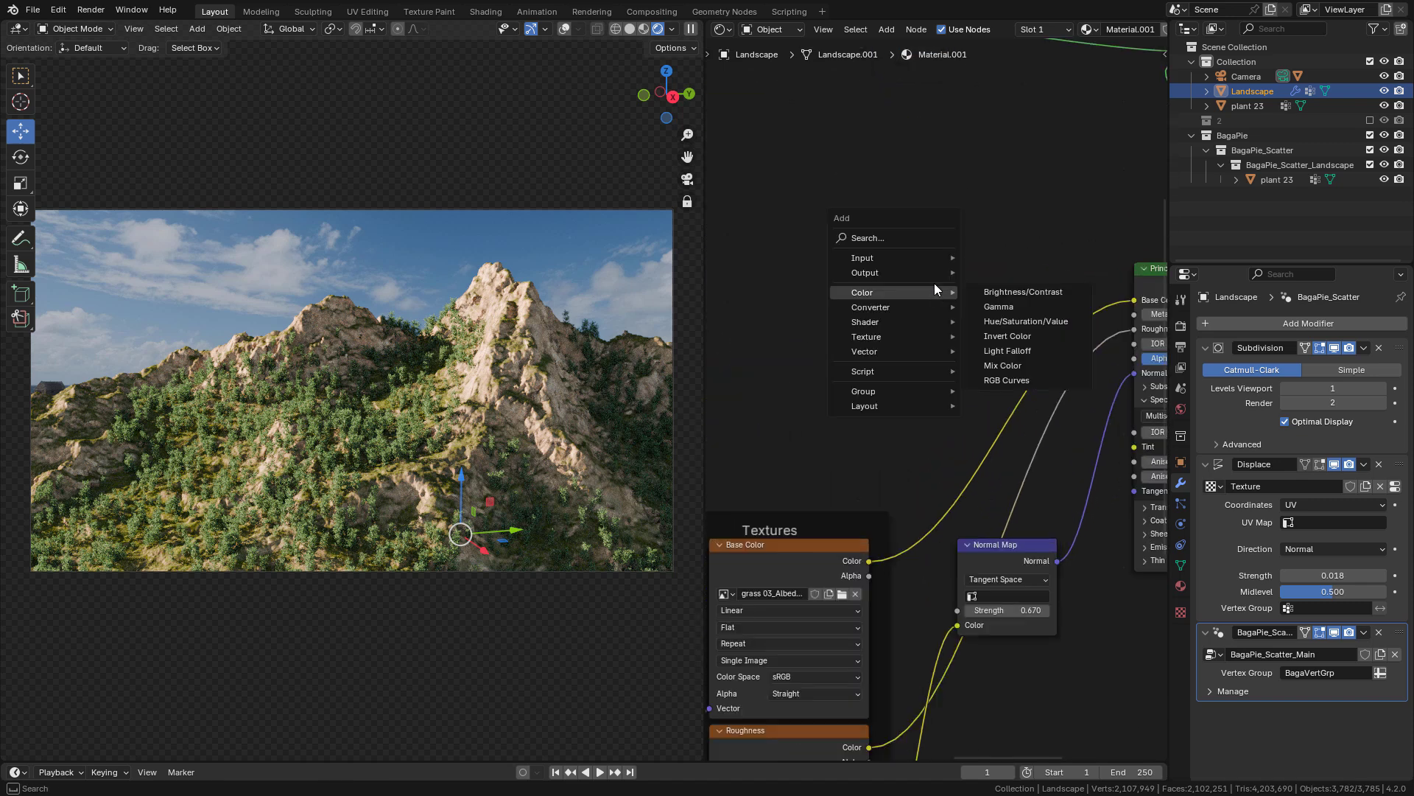
click(1018, 321)
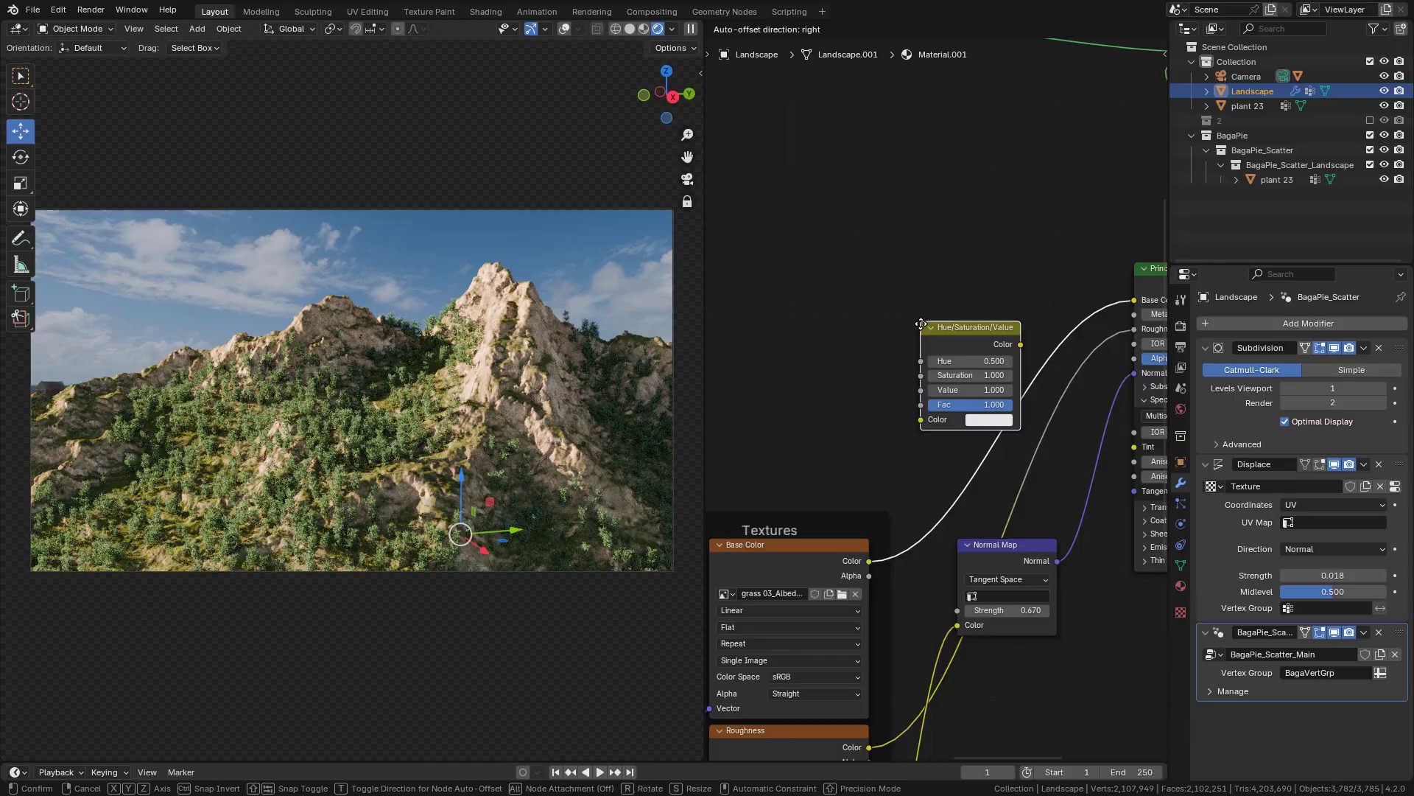
click(965, 333)
Darken and mute the grass by setting the Hue/Saturation/Value node's saturation to 0.920 and value to 0.760.
drag(970, 392, 953, 392)
drag(969, 377, 825, 377)
mouse_move(958, 377)
mouse_down()
mouse_move(990, 377)
mouse_move(964, 362)
mouse_up()
mouse_move(965, 378)
mouse_down()
mouse_move(1031, 377)
mouse_move(981, 377)
mouse_up()
mouse_move(965, 392)
mouse_down()
mouse_move(991, 392)
mouse_move(938, 392)
mouse_up()
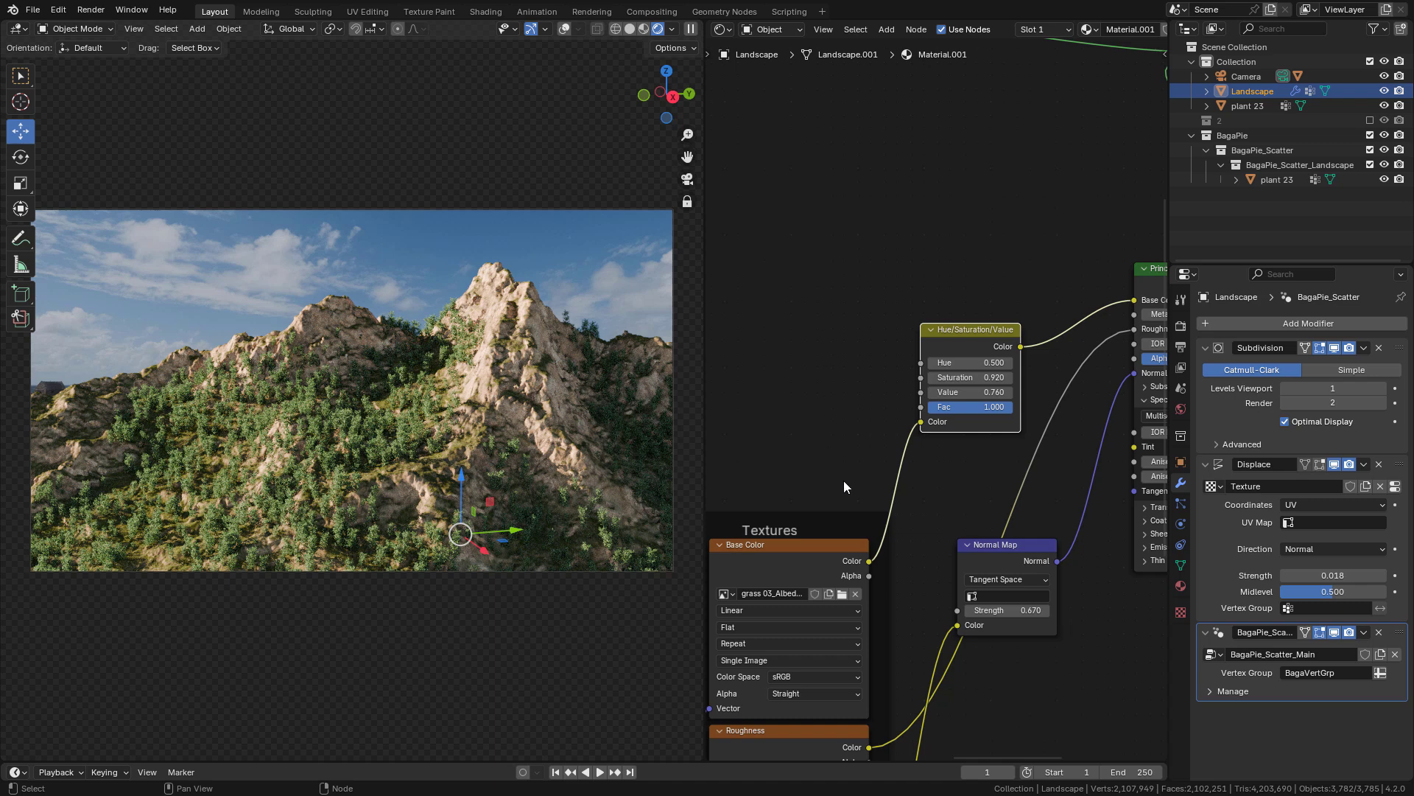
Raise the viewport level of the landscape's Subdivision modifier.
click(1383, 390)
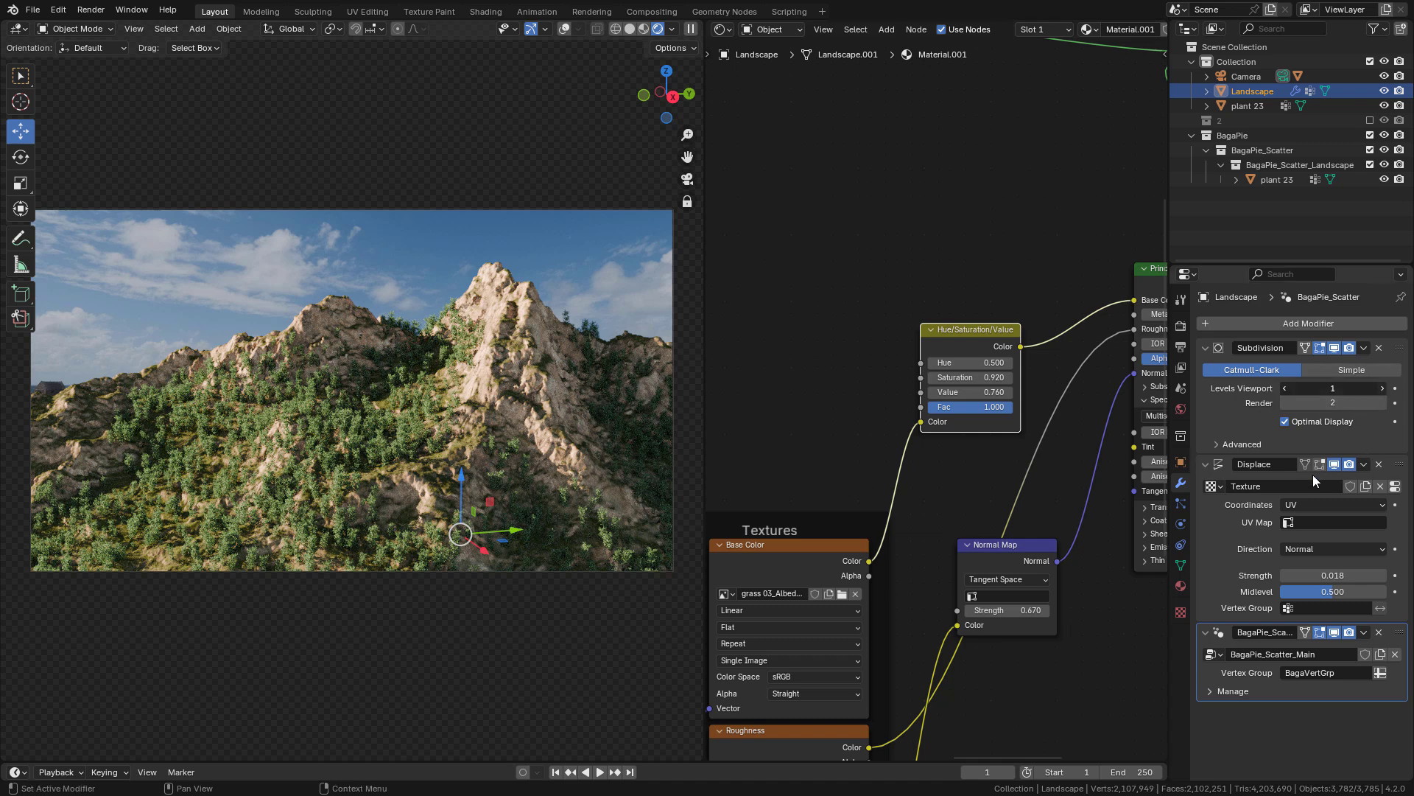